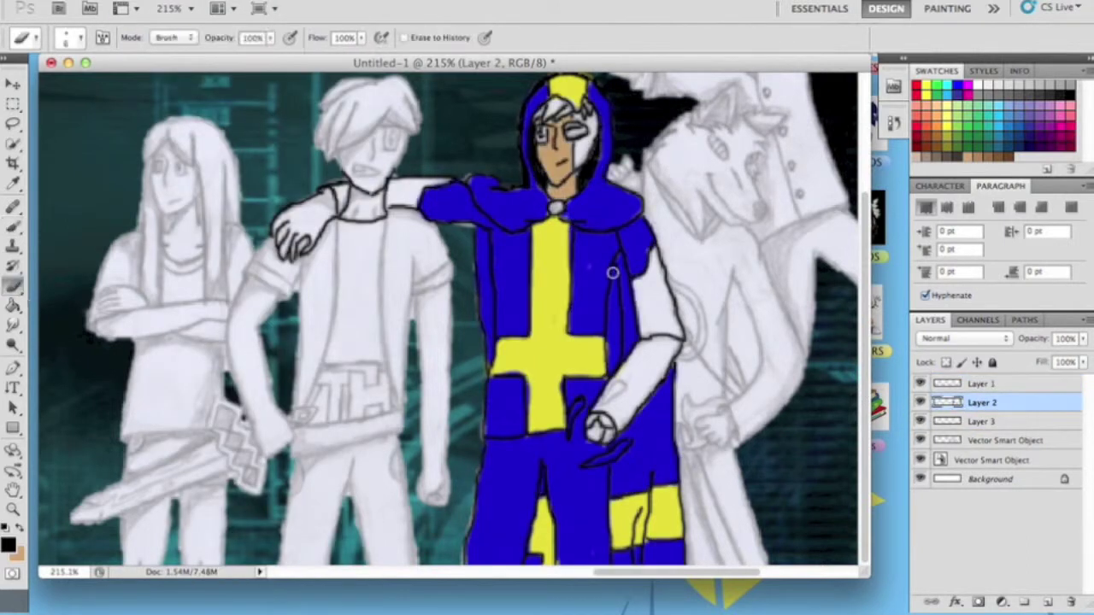
- Erase a stroke of colour beside the hooded figure's sleeve on Layer 2 and set the foreground colour to blue 0000ff
{"action": "mouse_move", "coordinate": [613, 272]}
{"action": "left_mouse_down"}
{"action": "mouse_move", "coordinate": [614, 359]}
{"action": "mouse_move", "coordinate": [614, 265]}
{"action": "left_mouse_up"}
{"action": "left_click", "coordinate": [8, 545]}
{"action": "left_click", "coordinate": [963, 86]}
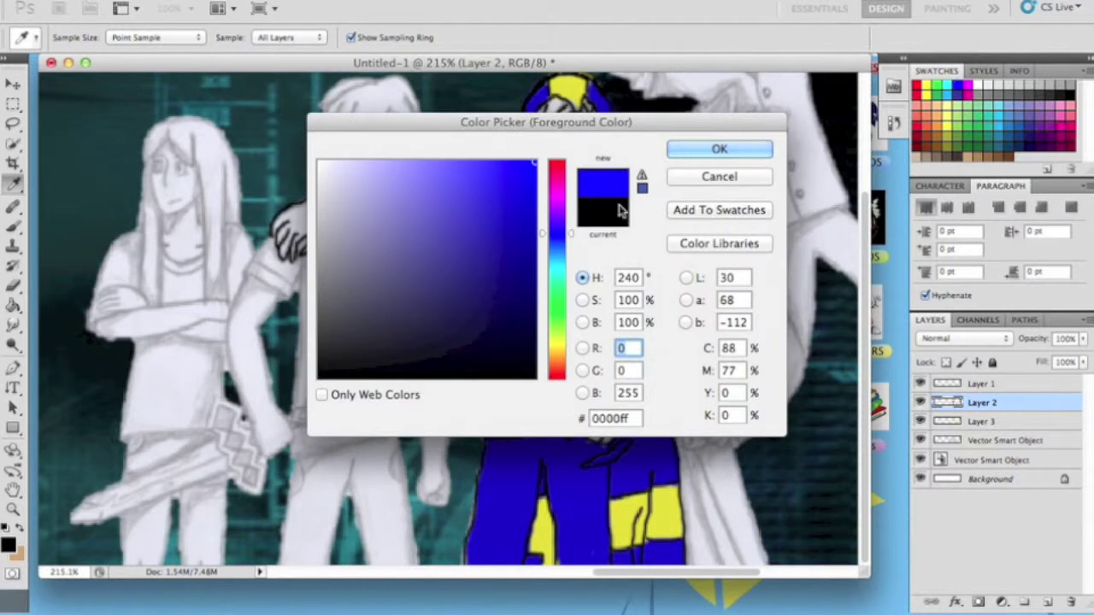
{"action": "key", "text": "Return"}
{"action": "key", "text": "b"}
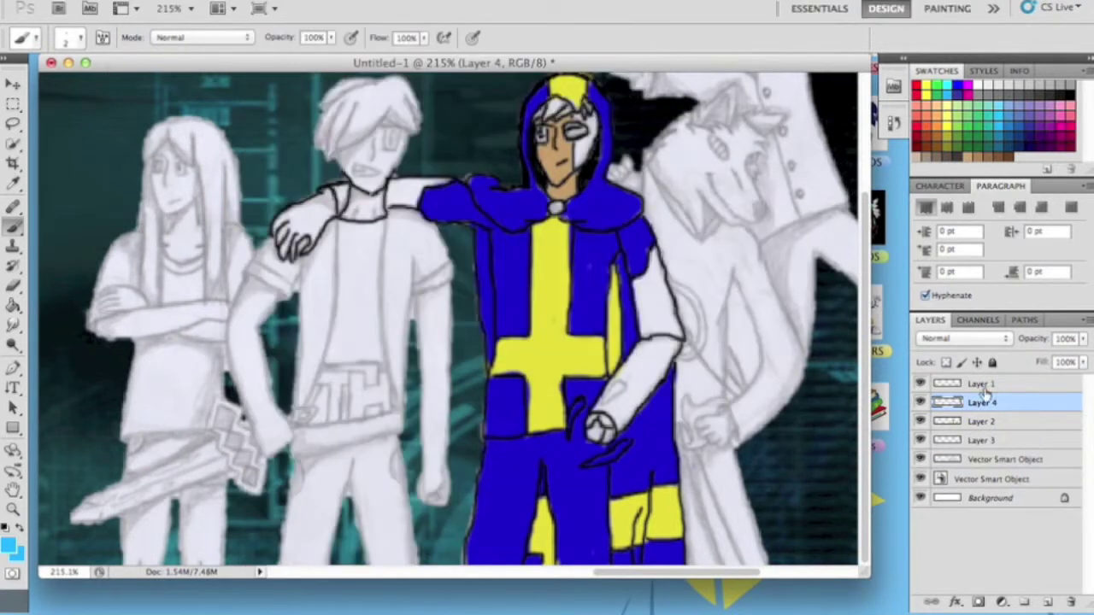
- Move Layer 4 below Layer 3 and hide Layers 2 and 3
{"action": "left_click_drag", "start_coordinate": [987, 402], "coordinate": [987, 440]}
{"action": "left_click", "coordinate": [919, 402]}
{"action": "left_click", "coordinate": [920, 421]}
- Paint the hooded figure's sleeves light blue on Layer 4 with a 23-pixel brush and erase the paint outside the outlines
{"action": "left_click", "coordinate": [66, 37]}
{"action": "left_click_drag", "start_coordinate": [654, 256], "coordinate": [675, 329]}
{"action": "left_click_drag", "start_coordinate": [325, 193], "coordinate": [461, 179]}
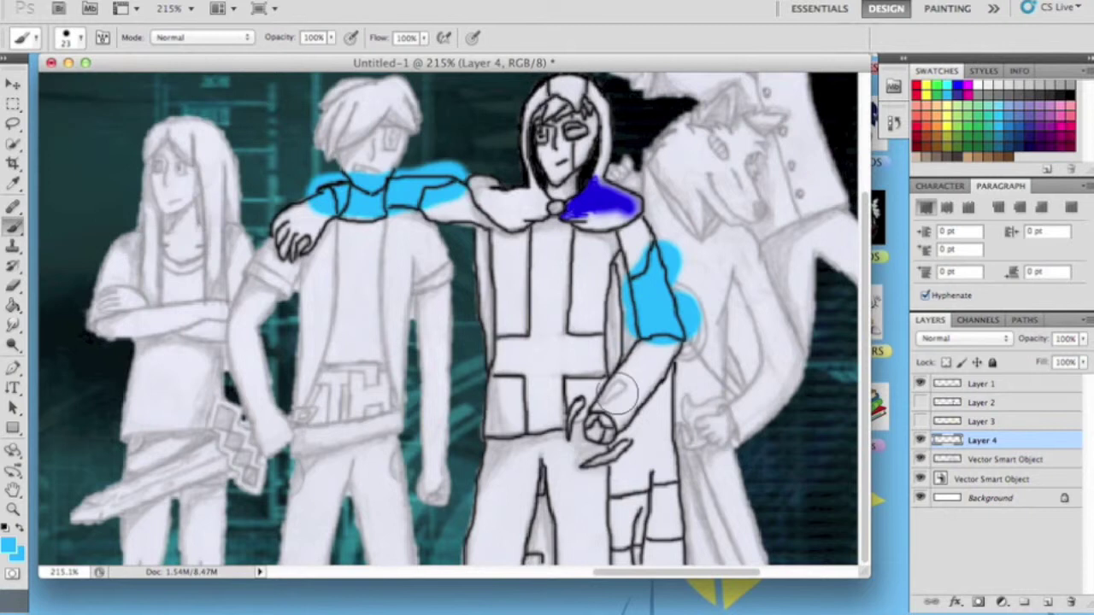
{"action": "key", "text": "e"}
{"action": "mouse_move", "coordinate": [325, 194]}
{"action": "left_mouse_down"}
{"action": "mouse_move", "coordinate": [378, 205]}
{"action": "mouse_move", "coordinate": [353, 203]}
{"action": "mouse_move", "coordinate": [373, 168]}
{"action": "mouse_move", "coordinate": [426, 161]}
{"action": "mouse_move", "coordinate": [399, 216]}
{"action": "mouse_move", "coordinate": [450, 190]}
{"action": "left_mouse_up"}
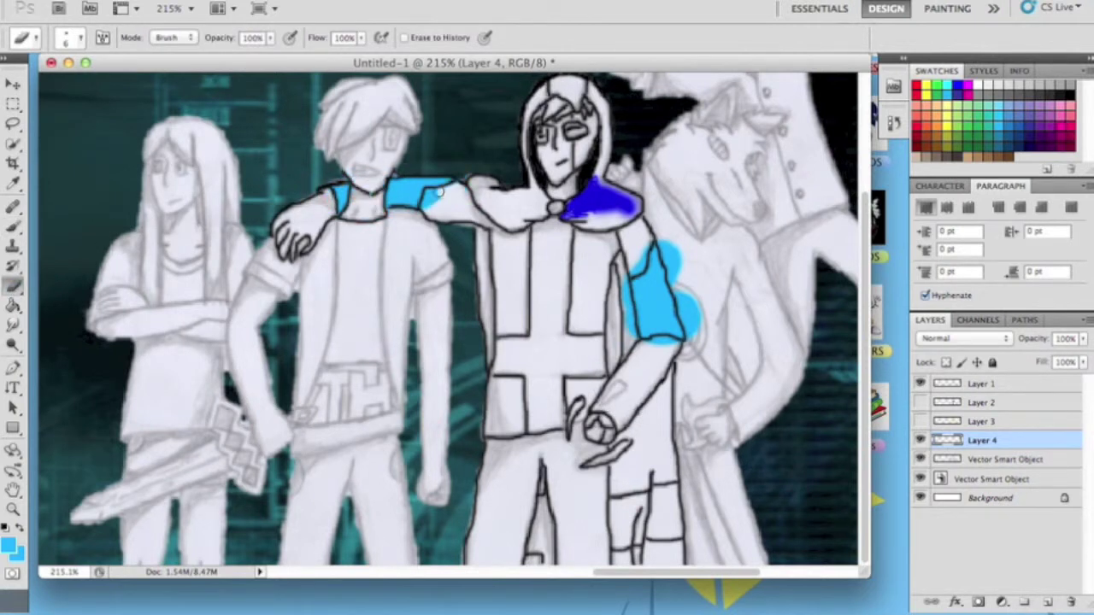
{"action": "mouse_move", "coordinate": [667, 248]}
{"action": "left_mouse_down"}
{"action": "mouse_move", "coordinate": [691, 356]}
{"action": "mouse_move", "coordinate": [629, 282]}
{"action": "mouse_move", "coordinate": [638, 255]}
{"action": "left_mouse_up"}
- Add Layer 5 with the other colour layers hidden and paint the hooded figure's mechanical forearm gray
{"action": "mouse_move", "coordinate": [920, 403]}
{"action": "left_mouse_down"}
{"action": "mouse_move", "coordinate": [920, 422]}
{"action": "mouse_move", "coordinate": [920, 403]}
{"action": "left_mouse_up"}
{"action": "left_click", "coordinate": [516, 90]}
{"action": "left_click", "coordinate": [920, 439]}
{"action": "key", "text": "i"}
{"action": "left_click", "coordinate": [12, 545]}
{"action": "key", "text": "Return"}
{"action": "left_click_drag", "start_coordinate": [675, 341], "coordinate": [598, 436]}
- Erase the gray paint outside the forearm outline and around the hood with a 6-pixel eraser
{"action": "left_click", "coordinate": [79, 38]}
{"action": "double_click", "coordinate": [86, 154]}
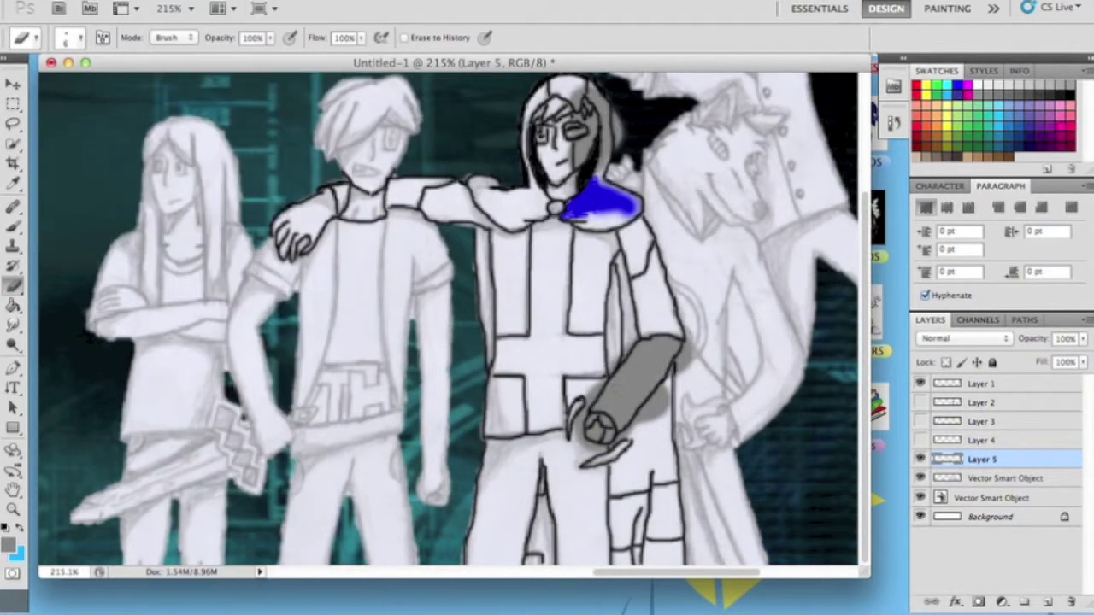
{"action": "left_click", "coordinate": [78, 38]}
{"action": "double_click", "coordinate": [77, 171]}
{"action": "mouse_move", "coordinate": [603, 376]}
{"action": "left_mouse_down"}
{"action": "mouse_move", "coordinate": [649, 432]}
{"action": "mouse_move", "coordinate": [633, 333]}
{"action": "left_mouse_up"}
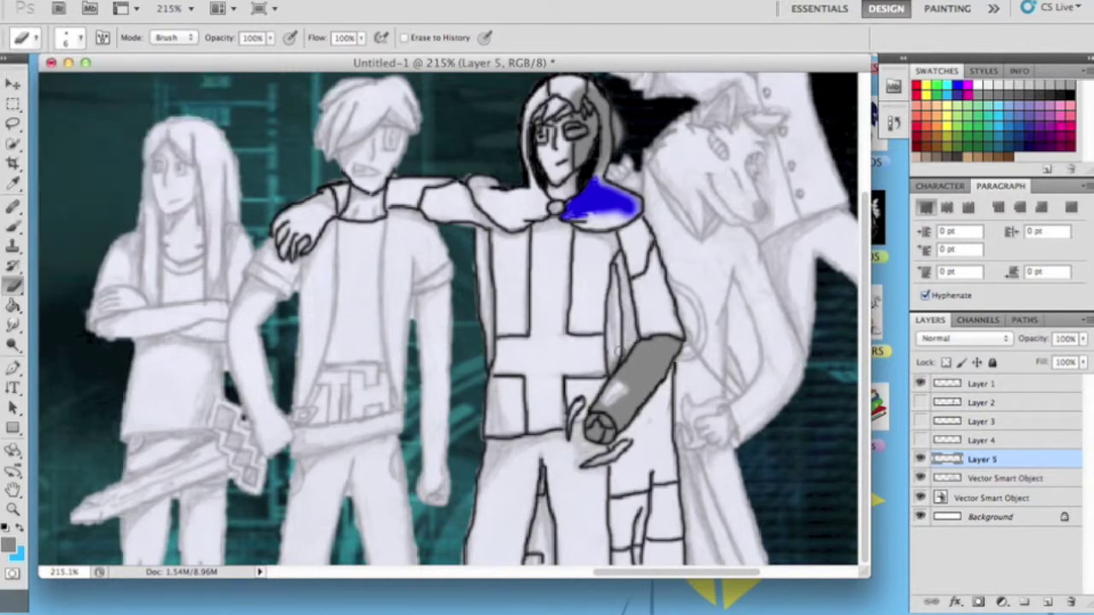
{"action": "mouse_move", "coordinate": [577, 101]}
{"action": "left_mouse_down"}
{"action": "mouse_move", "coordinate": [598, 111]}
{"action": "mouse_move", "coordinate": [603, 175]}
{"action": "left_mouse_up"}
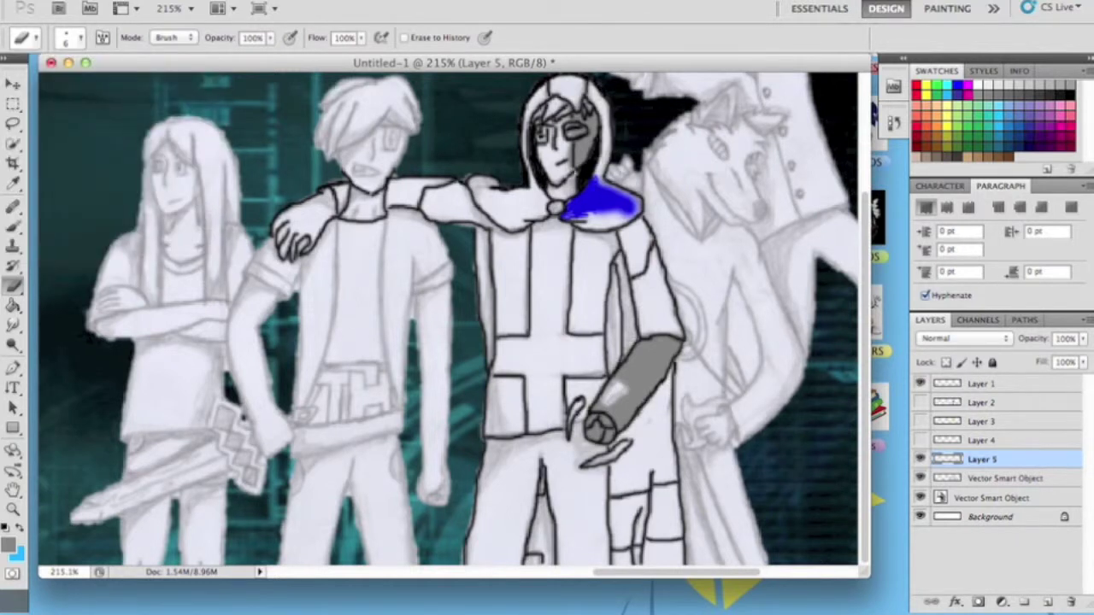
{"action": "key", "text": "b"}
{"action": "left_click", "coordinate": [78, 37]}
{"action": "key", "text": "Escape"}
{"action": "key", "text": "e"}
{"action": "key", "text": "b"}
{"action": "key", "text": "e"}
{"action": "key", "text": "b"}
{"action": "left_click", "coordinate": [79, 37]}
{"action": "key", "text": "Escape"}
- Set the foreground colour to black and touch up the gray half of the hooded figure's face with a small brush and eraser
{"action": "left_click", "coordinate": [8, 545]}
{"action": "left_click", "coordinate": [721, 149]}
{"action": "left_click", "coordinate": [78, 37]}
{"action": "key", "text": "Escape"}
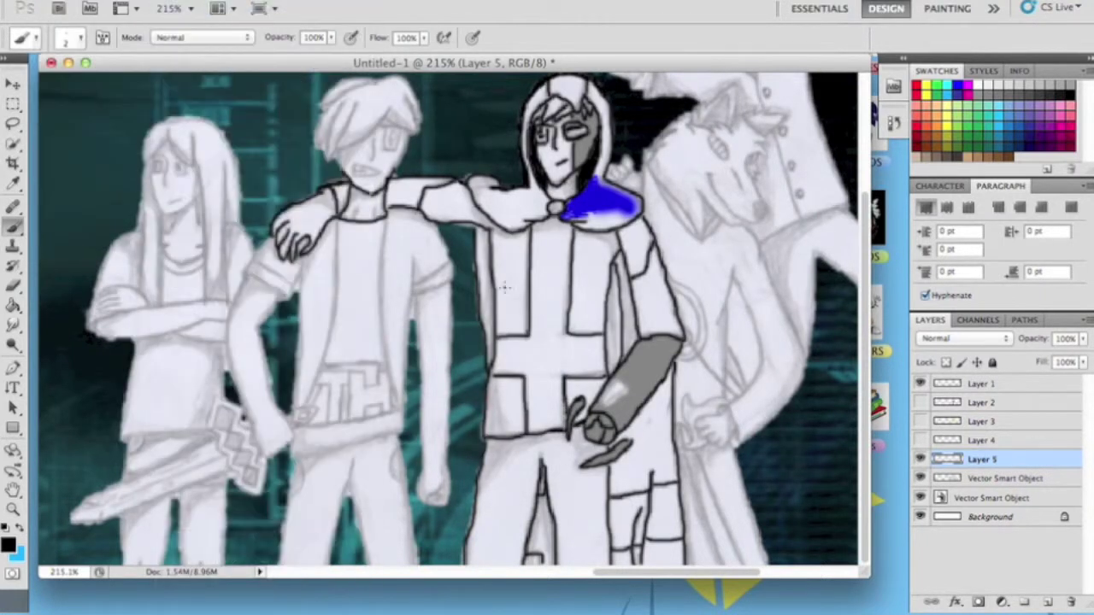
{"action": "key", "text": "e"}
{"action": "left_click", "coordinate": [79, 37]}
{"action": "key", "text": "Escape"}
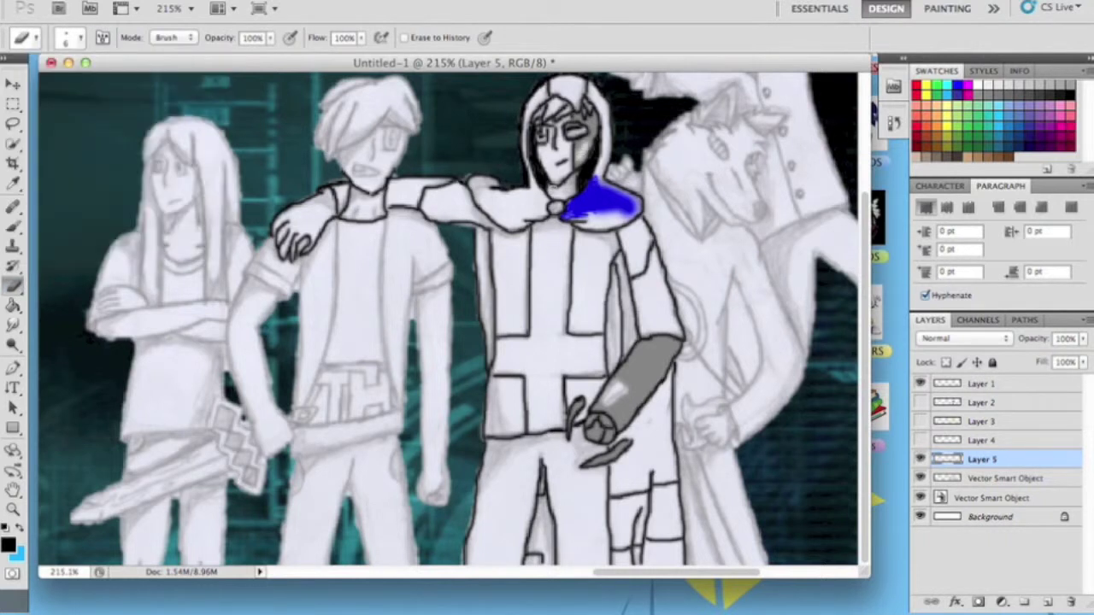
{"action": "key", "text": "b"}
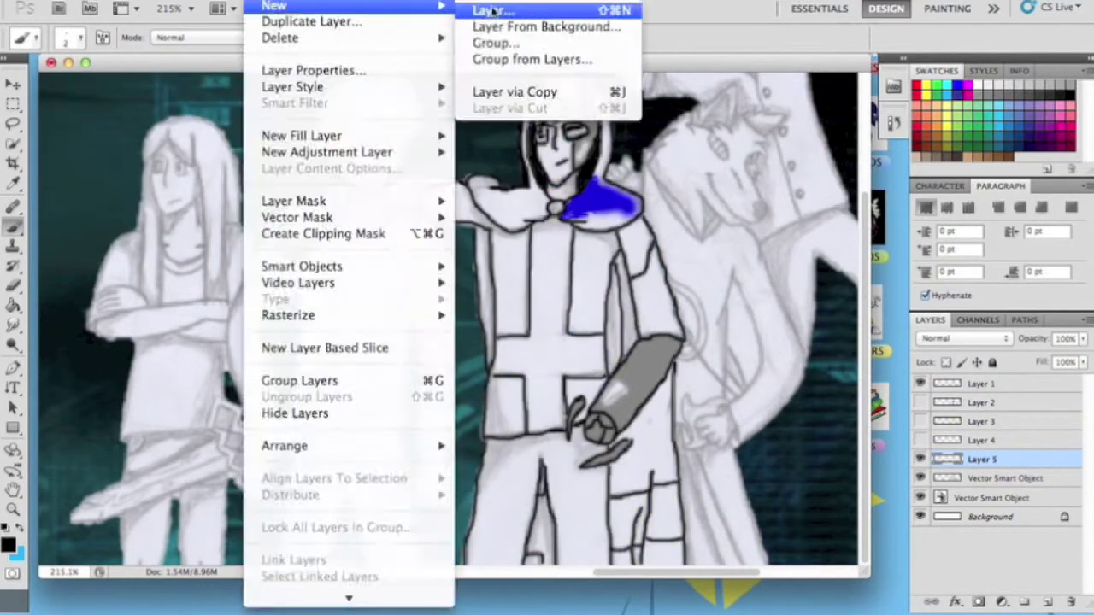
- Add Layer 6, hide Layer 5, and paint the hooded figure's hair brown
{"action": "left_click", "coordinate": [647, 10]}
{"action": "left_click", "coordinate": [919, 479]}
{"action": "left_click", "coordinate": [8, 544]}
{"action": "left_click", "coordinate": [721, 146]}
{"action": "left_click", "coordinate": [86, 43]}
{"action": "mouse_move", "coordinate": [539, 115]}
{"action": "left_mouse_down"}
{"action": "mouse_move", "coordinate": [590, 103]}
{"action": "mouse_move", "coordinate": [577, 105]}
{"action": "left_mouse_up"}
- Erase the brown paint spilling around the hair and show the hidden colour layers again
{"action": "key", "text": "e"}
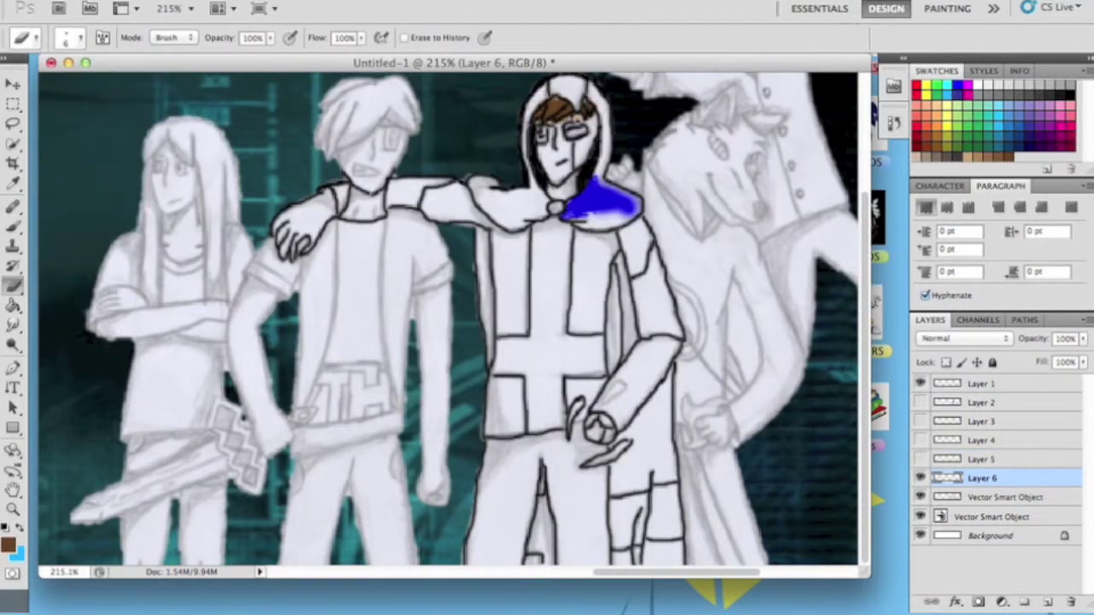
{"action": "scroll", "coordinate": [588, 142], "scroll_direction": "up", "scroll_amount": 4}
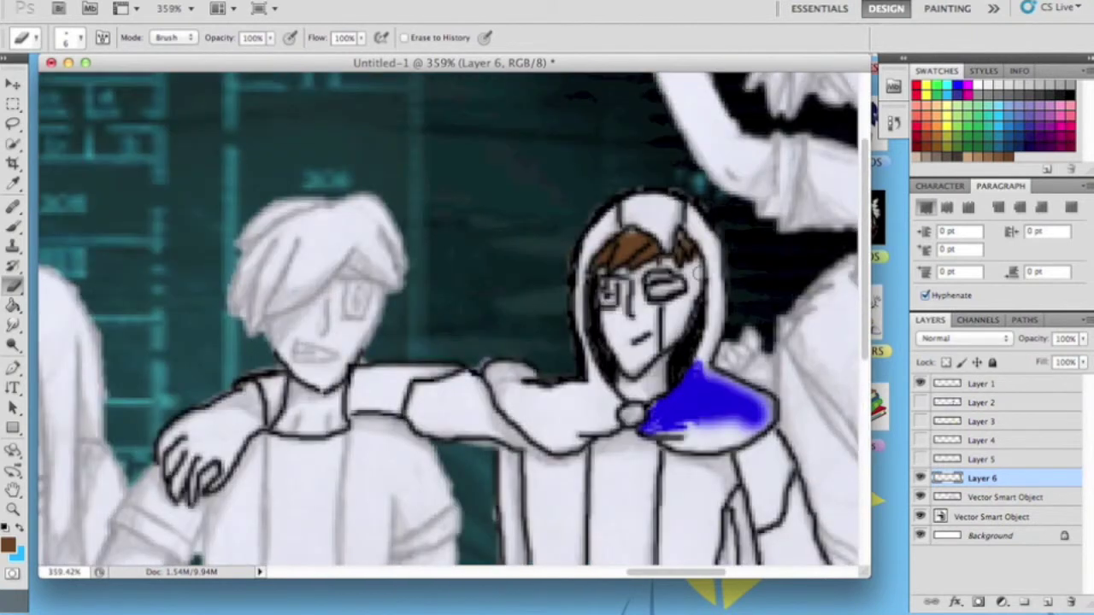
{"action": "scroll", "coordinate": [588, 256], "scroll_direction": "down", "scroll_amount": 5}
{"action": "left_click", "coordinate": [919, 458]}
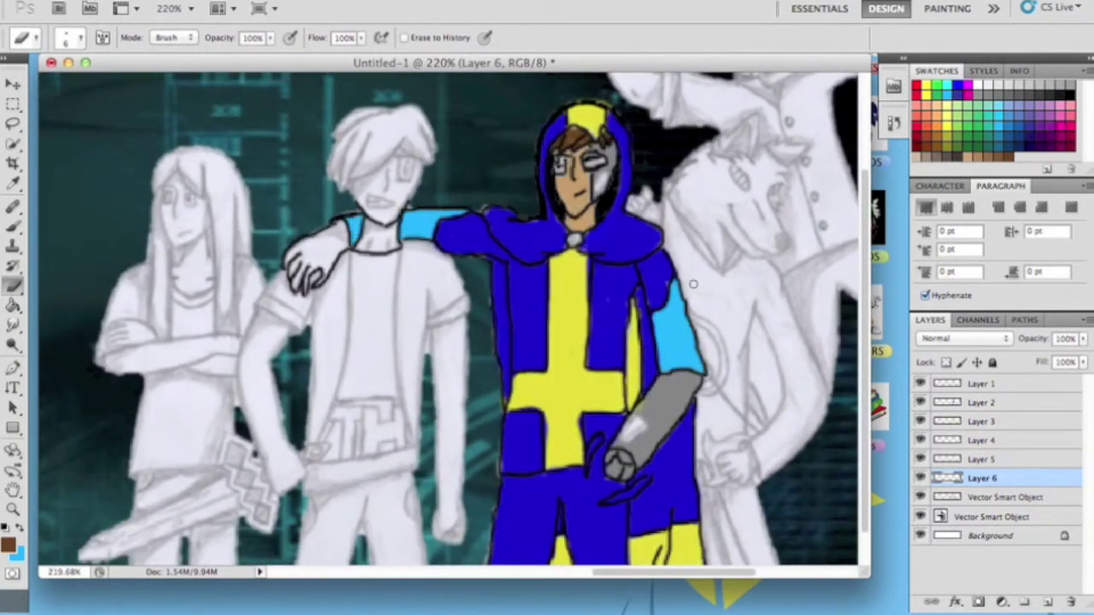
- Hide the colour layers below Layer 2 and paint the hooded figure's resting hand in the tan skin tone on Layer 2
{"action": "left_click", "coordinate": [920, 478]}
{"action": "left_click", "coordinate": [981, 403]}
{"action": "key", "text": "b"}
{"action": "left_click", "coordinate": [8, 542]}
{"action": "left_click", "coordinate": [723, 265]}
{"action": "left_click_drag", "start_coordinate": [291, 243], "coordinate": [318, 291]}
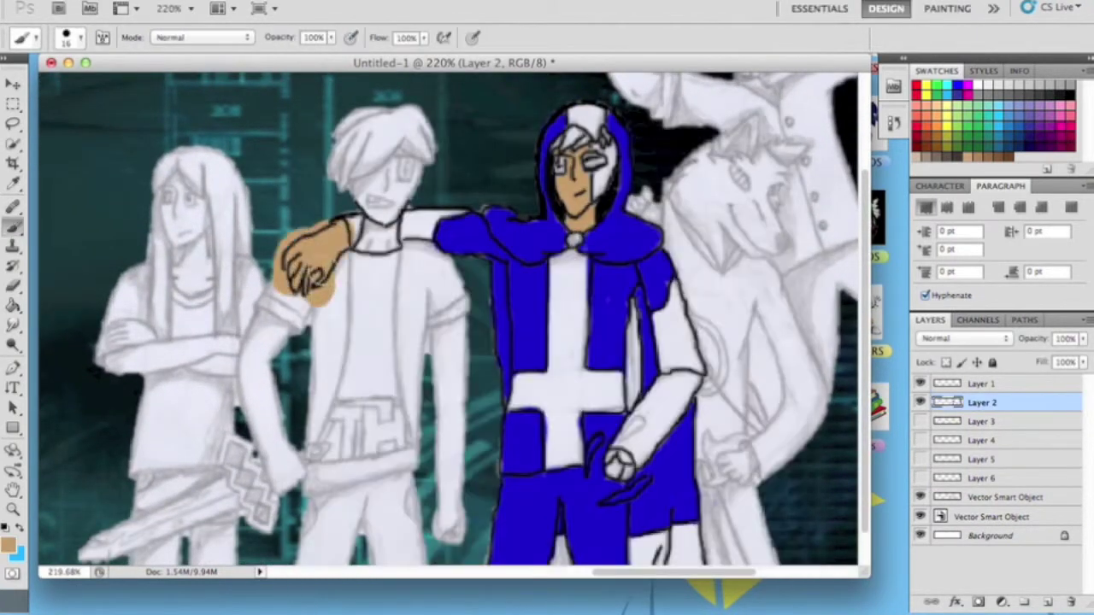
- Erase the skin tone outside the hand and between its fingers, reducing the eraser to 4 pixels
{"action": "key", "text": "e"}
{"action": "mouse_move", "coordinate": [282, 256]}
{"action": "left_mouse_down"}
{"action": "mouse_move", "coordinate": [359, 229]}
{"action": "mouse_move", "coordinate": [321, 294]}
{"action": "mouse_move", "coordinate": [286, 278]}
{"action": "left_mouse_up"}
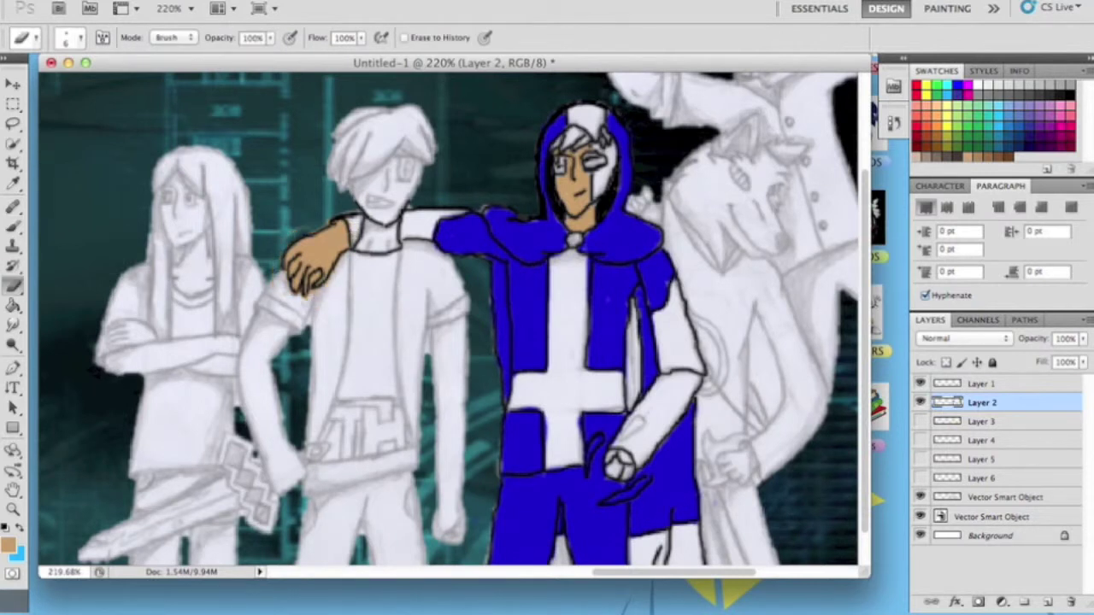
{"action": "left_click", "coordinate": [78, 38]}
{"action": "left_click_drag", "start_coordinate": [30, 85], "coordinate": [26, 85]}
{"action": "left_click", "coordinate": [313, 282]}
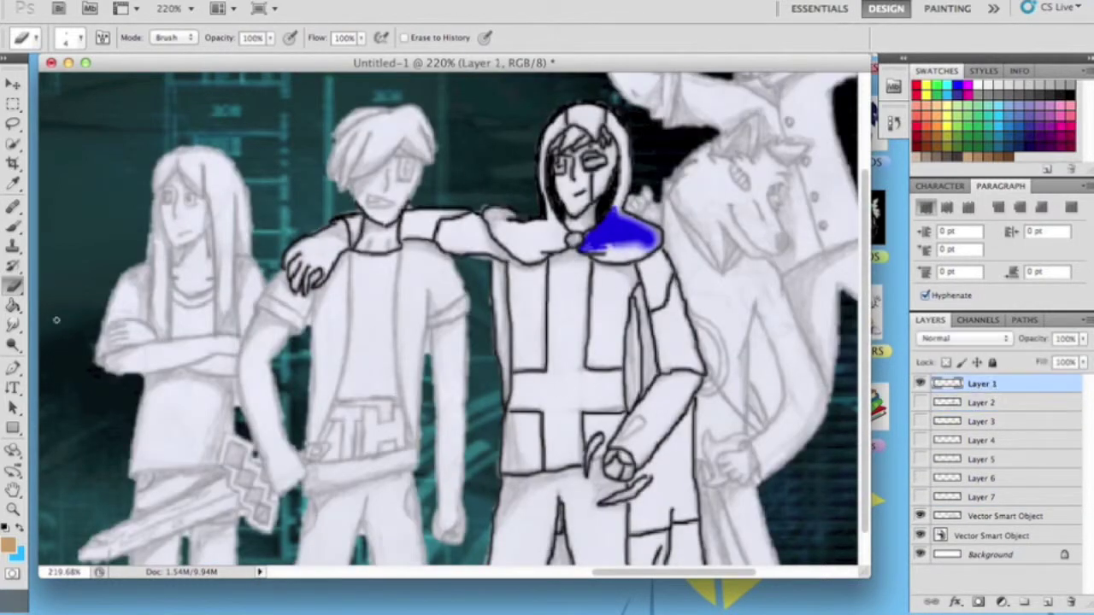
- Outline the short-haired figure's hair and face on Layer 1 with a dark 2-pixel brush
{"action": "key", "text": "b"}
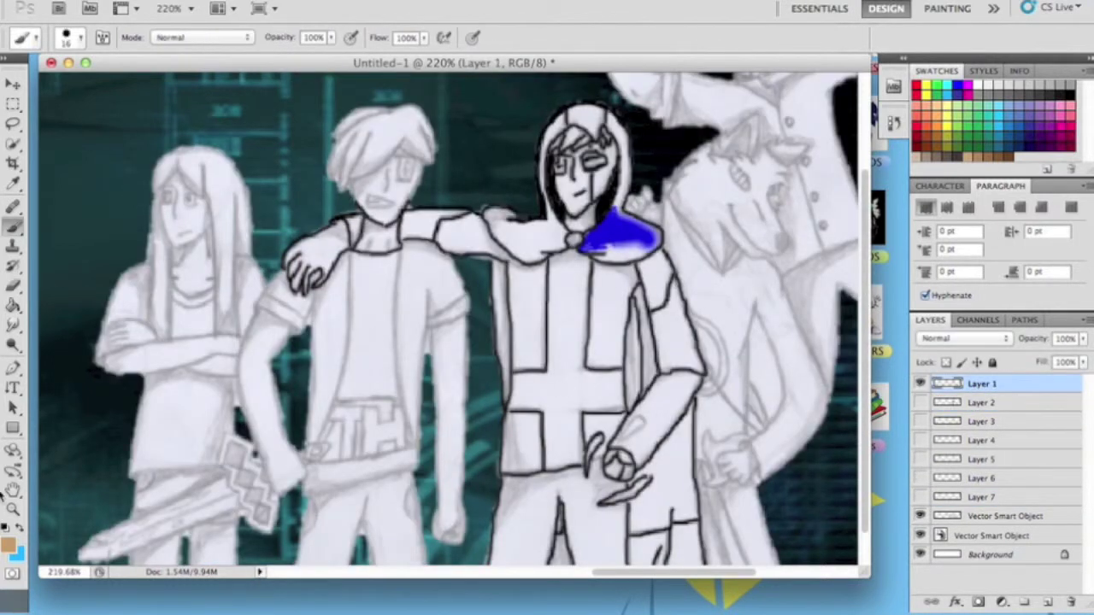
{"action": "left_click", "coordinate": [10, 544]}
{"action": "left_click", "coordinate": [334, 488]}
{"action": "left_click", "coordinate": [725, 264]}
{"action": "left_click", "coordinate": [66, 38]}
{"action": "double_click", "coordinate": [167, 66]}
{"action": "type", "text": "2"}
{"action": "key", "text": "Tab"}
{"action": "key", "text": "Return"}
{"action": "mouse_move", "coordinate": [370, 169]}
{"action": "left_mouse_down"}
{"action": "mouse_move", "coordinate": [350, 128]}
{"action": "mouse_move", "coordinate": [341, 192]}
{"action": "left_mouse_up"}
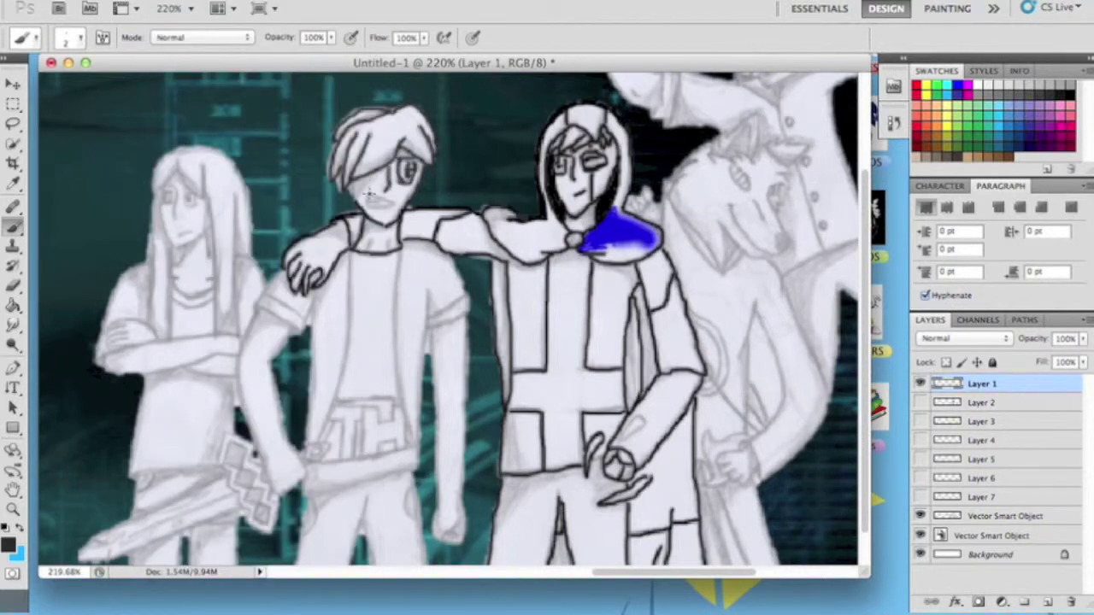
- Outline the short-haired figure's open jacket edges and sides down to the hem
{"action": "left_click_drag", "start_coordinate": [352, 283], "coordinate": [325, 445]}
{"action": "mouse_move", "coordinate": [403, 250]}
{"action": "left_mouse_down"}
{"action": "mouse_move", "coordinate": [393, 358]}
{"action": "mouse_move", "coordinate": [419, 448]}
{"action": "left_mouse_up"}
{"action": "mouse_move", "coordinate": [431, 289]}
{"action": "left_mouse_down"}
{"action": "mouse_move", "coordinate": [418, 441]}
{"action": "mouse_move", "coordinate": [300, 497]}
{"action": "mouse_move", "coordinate": [417, 441]}
{"action": "mouse_move", "coordinate": [397, 441]}
{"action": "left_mouse_up"}
- Outline the TH lettering and the band above it on the short-haired figure's shirt
{"action": "left_click_drag", "start_coordinate": [364, 407], "coordinate": [364, 457]}
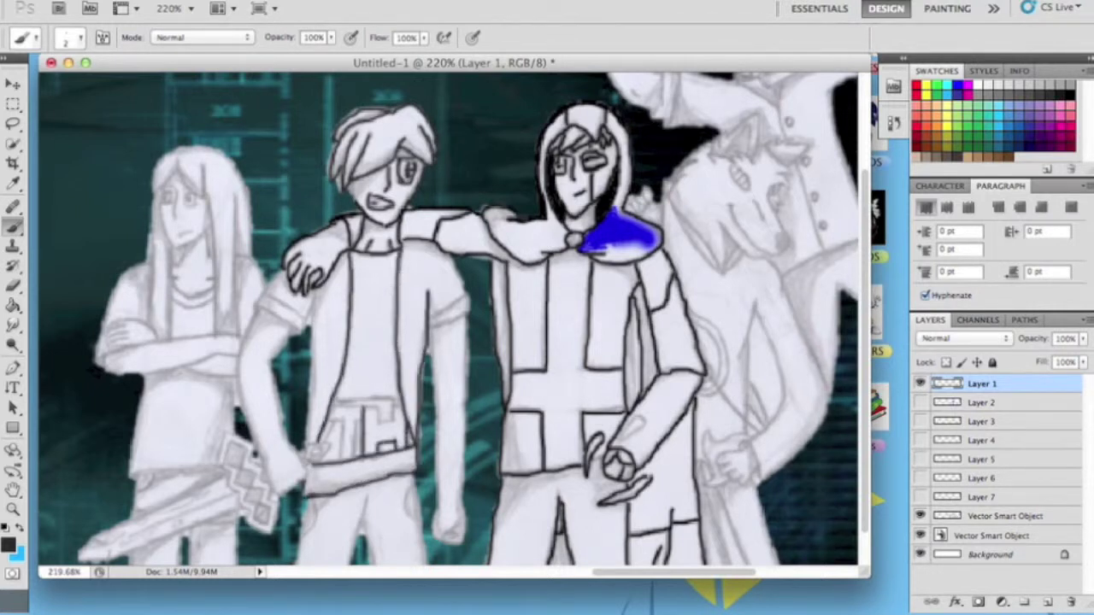
{"action": "left_click_drag", "start_coordinate": [341, 419], "coordinate": [344, 465]}
{"action": "left_click_drag", "start_coordinate": [357, 418], "coordinate": [357, 462]}
{"action": "left_click_drag", "start_coordinate": [333, 401], "coordinate": [402, 398]}
- Outline the short-haired figure's arms and trouser pocket, undoing the strokes that go astray
{"action": "mouse_move", "coordinate": [255, 300]}
{"action": "left_mouse_down"}
{"action": "mouse_move", "coordinate": [299, 330]}
{"action": "mouse_move", "coordinate": [236, 422]}
{"action": "left_mouse_up"}
{"action": "mouse_move", "coordinate": [258, 294]}
{"action": "left_mouse_down"}
{"action": "mouse_move", "coordinate": [308, 332]}
{"action": "mouse_move", "coordinate": [316, 355]}
{"action": "mouse_move", "coordinate": [308, 444]}
{"action": "left_mouse_up"}
{"action": "mouse_move", "coordinate": [430, 294]}
{"action": "left_mouse_down"}
{"action": "mouse_move", "coordinate": [470, 324]}
{"action": "mouse_move", "coordinate": [438, 509]}
{"action": "left_mouse_up"}
{"action": "key", "text": "ctrl+z"}
{"action": "left_click_drag", "start_coordinate": [431, 328], "coordinate": [441, 415]}
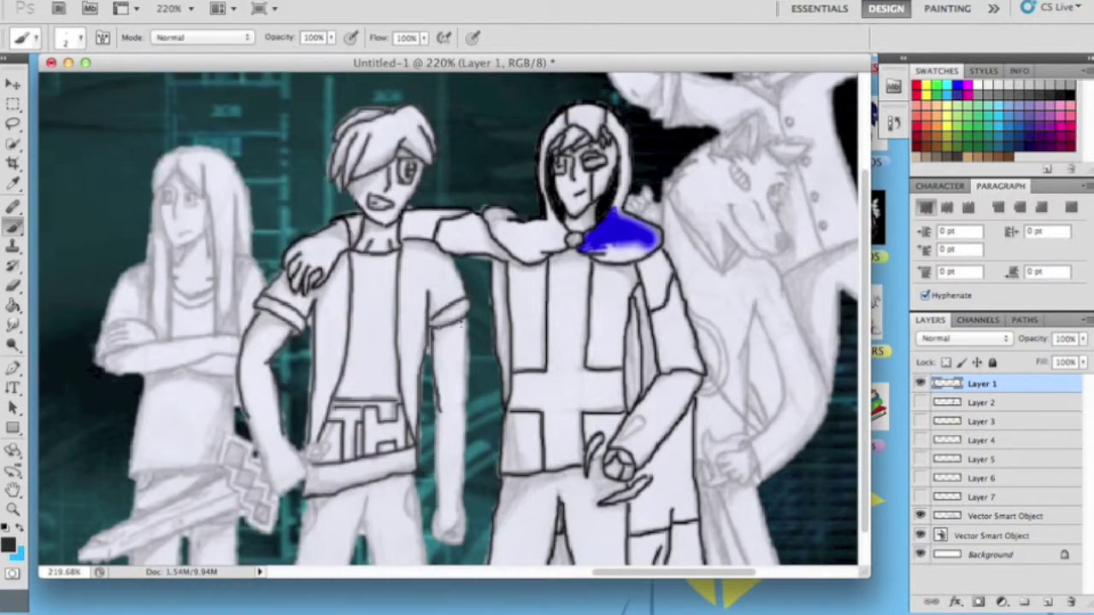
{"action": "left_click_drag", "start_coordinate": [469, 311], "coordinate": [437, 504]}
{"action": "key", "text": "ctrl+z"}
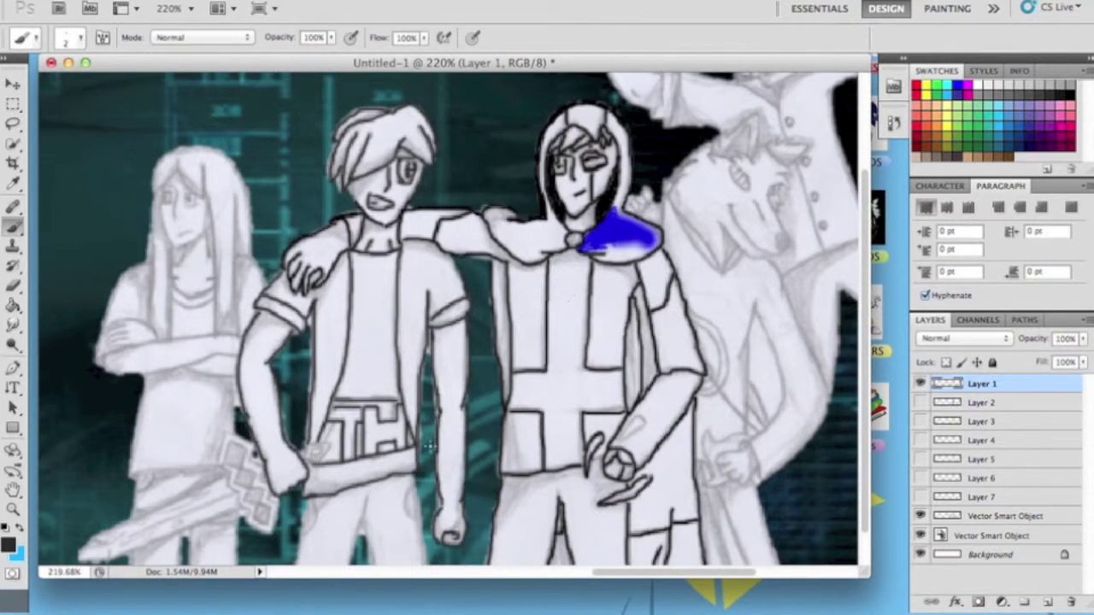
{"action": "left_click_drag", "start_coordinate": [410, 490], "coordinate": [413, 522]}
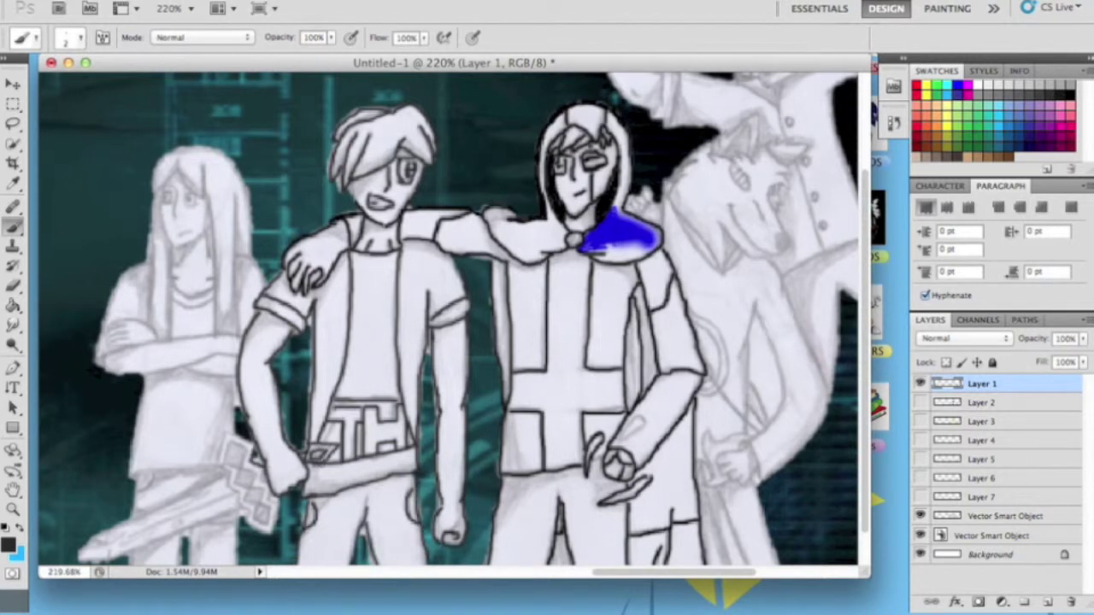
- Outline the sword's patterned guard and its blade down to the tip
{"action": "mouse_move", "coordinate": [258, 528]}
{"action": "left_mouse_down"}
{"action": "mouse_move", "coordinate": [222, 441]}
{"action": "mouse_move", "coordinate": [272, 470]}
{"action": "mouse_move", "coordinate": [248, 488]}
{"action": "left_mouse_up"}
{"action": "mouse_move", "coordinate": [268, 523]}
{"action": "left_mouse_down"}
{"action": "mouse_move", "coordinate": [212, 448]}
{"action": "mouse_move", "coordinate": [165, 467]}
{"action": "left_mouse_up"}
{"action": "scroll", "coordinate": [427, 383], "scroll_direction": "down", "scroll_amount": 2}
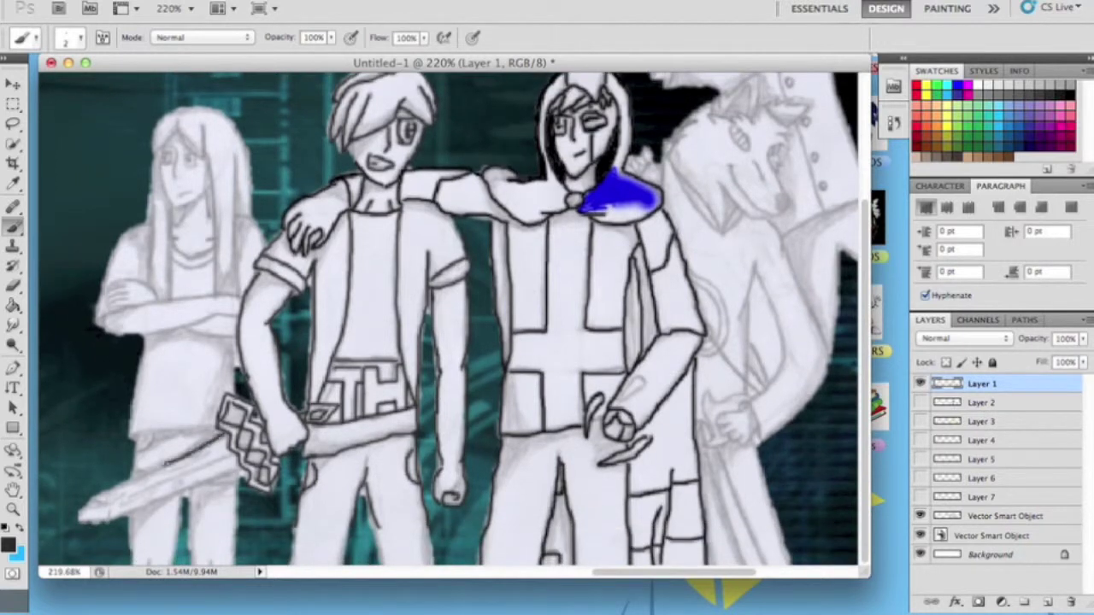
{"action": "left_click_drag", "start_coordinate": [238, 471], "coordinate": [106, 514]}
{"action": "mouse_move", "coordinate": [209, 463]}
{"action": "left_mouse_down"}
{"action": "mouse_move", "coordinate": [86, 515]}
{"action": "mouse_move", "coordinate": [159, 488]}
{"action": "left_mouse_up"}
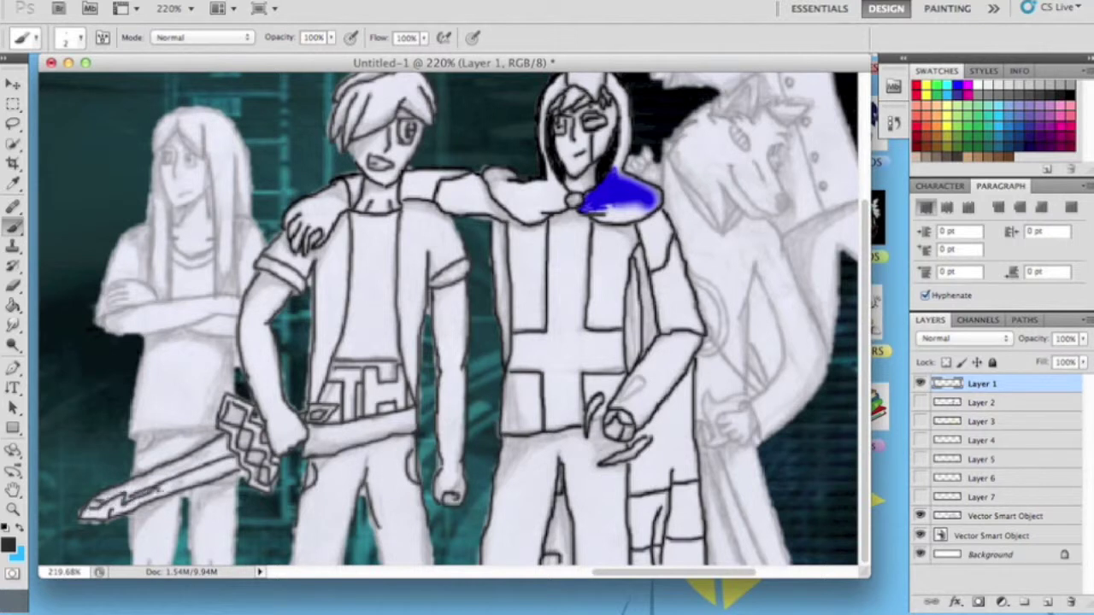
- Set the foreground colour to red and paint the hooded figure's mechanical eye on Layer 7
{"action": "scroll", "coordinate": [448, 319], "scroll_direction": "up", "scroll_amount": 1}
{"action": "left_click", "coordinate": [982, 497]}
{"action": "left_click", "coordinate": [8, 544]}
{"action": "left_click", "coordinate": [917, 86]}
{"action": "key", "text": "Return"}
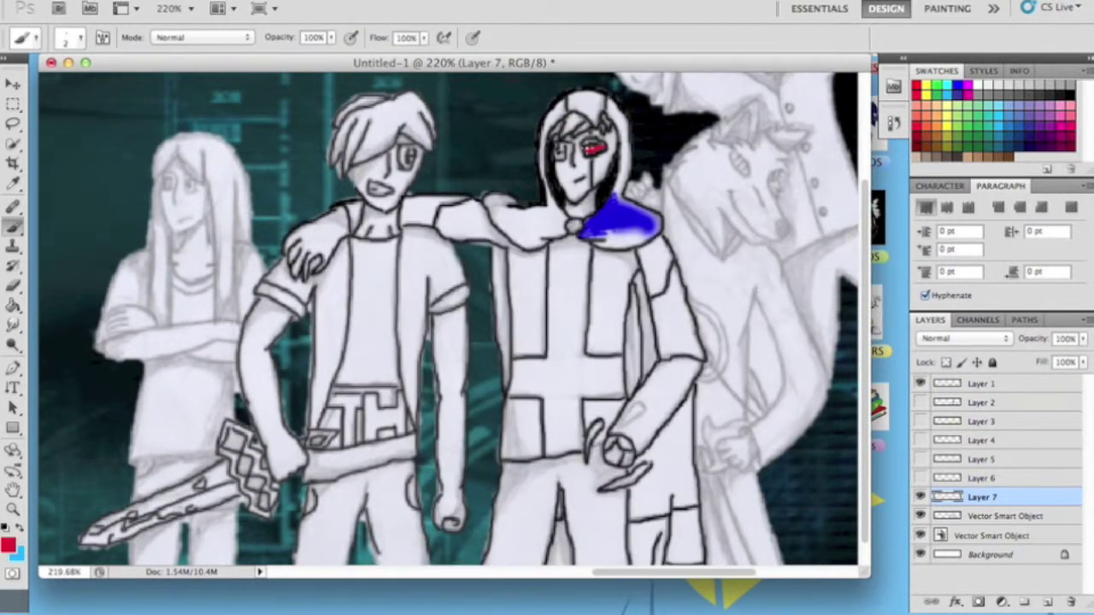
{"action": "double_click", "coordinate": [938, 496]}
{"action": "left_click", "coordinate": [752, 113]}
{"action": "right_click", "coordinate": [1017, 497]}
{"action": "key", "text": "Escape"}
{"action": "left_click", "coordinate": [919, 478]}
{"action": "left_click", "coordinate": [920, 477]}
{"action": "left_click", "coordinate": [992, 384]}
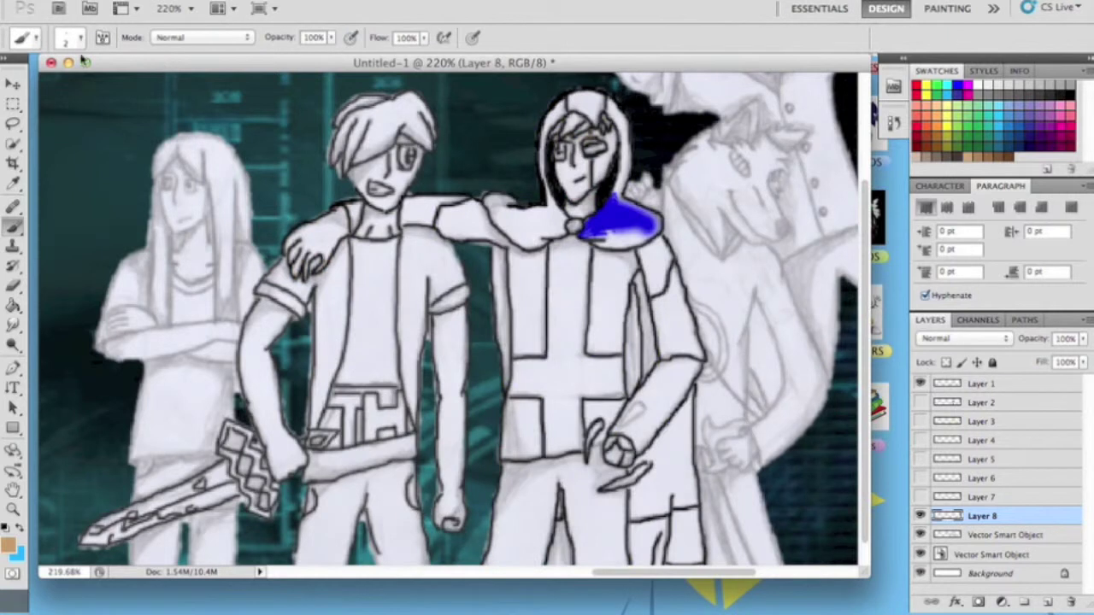
- Paint the short-haired figure's face, neck and arms in the tan skin tone on Layer 8
{"action": "left_click", "coordinate": [72, 37]}
{"action": "left_click_drag", "start_coordinate": [367, 146], "coordinate": [394, 213]}
{"action": "mouse_move", "coordinate": [256, 325]}
{"action": "left_mouse_down"}
{"action": "mouse_move", "coordinate": [446, 370]}
{"action": "mouse_move", "coordinate": [449, 513]}
{"action": "left_mouse_up"}
- Erase the skin tone outside the outlines of both arms and the face with a 6-pixel eraser
{"action": "key", "text": "e"}
{"action": "left_click", "coordinate": [81, 37]}
{"action": "key", "text": "Return"}
{"action": "mouse_move", "coordinate": [236, 353]}
{"action": "left_mouse_down"}
{"action": "mouse_move", "coordinate": [240, 455]}
{"action": "mouse_move", "coordinate": [261, 471]}
{"action": "left_mouse_up"}
{"action": "mouse_move", "coordinate": [286, 324]}
{"action": "left_mouse_down"}
{"action": "mouse_move", "coordinate": [287, 393]}
{"action": "mouse_move", "coordinate": [313, 446]}
{"action": "left_mouse_up"}
{"action": "mouse_move", "coordinate": [418, 312]}
{"action": "left_mouse_down"}
{"action": "mouse_move", "coordinate": [473, 322]}
{"action": "mouse_move", "coordinate": [469, 516]}
{"action": "mouse_move", "coordinate": [468, 486]}
{"action": "left_mouse_up"}
{"action": "left_click_drag", "start_coordinate": [427, 362], "coordinate": [431, 456]}
{"action": "left_click_drag", "start_coordinate": [429, 386], "coordinate": [435, 513]}
{"action": "left_click_drag", "start_coordinate": [429, 366], "coordinate": [430, 518]}
{"action": "mouse_move", "coordinate": [351, 207]}
{"action": "left_mouse_down"}
{"action": "mouse_move", "coordinate": [357, 241]}
{"action": "mouse_move", "coordinate": [407, 198]}
{"action": "mouse_move", "coordinate": [421, 137]}
{"action": "mouse_move", "coordinate": [364, 159]}
{"action": "left_mouse_up"}
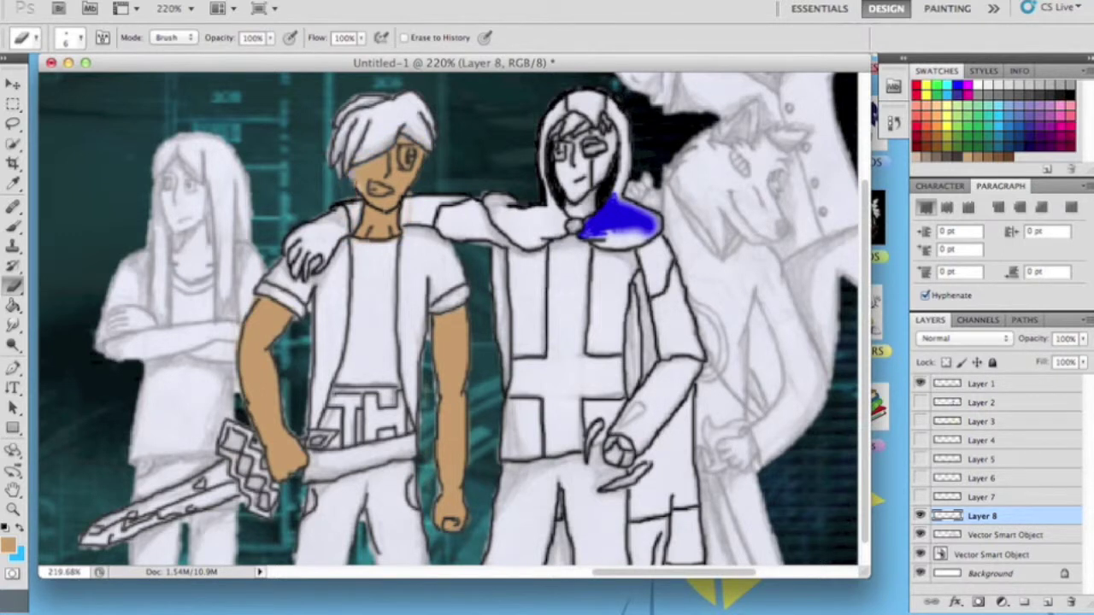
{"action": "left_click", "coordinate": [981, 384]}
{"action": "left_click", "coordinate": [9, 545]}
{"action": "left_click", "coordinate": [723, 264]}
{"action": "key", "text": "b"}
{"action": "left_click", "coordinate": [69, 38]}
{"action": "key", "text": "Return"}
{"action": "left_click", "coordinate": [7, 533]}
{"action": "left_click", "coordinate": [725, 264]}
- Erase the skin tone from the short-haired figure's eye on Layer 8
{"action": "key", "text": "e"}
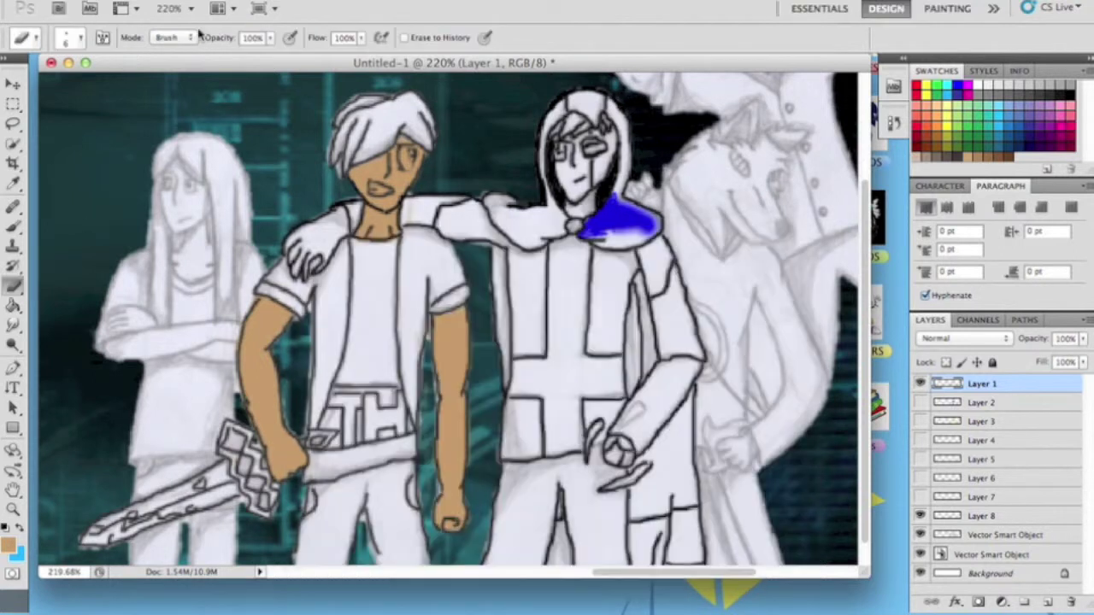
{"action": "left_click", "coordinate": [968, 514]}
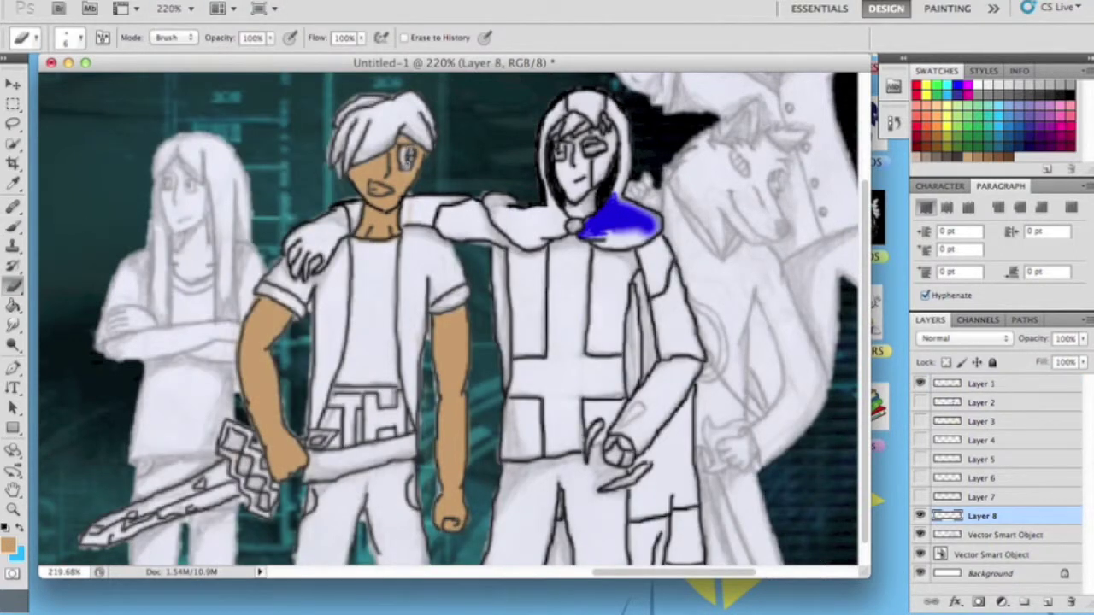
- Add Layer 9 and paint the short-haired figure's shirt light blue with a 37-pixel brush
{"action": "left_click", "coordinate": [471, 9]}
{"action": "key", "text": "Return"}
{"action": "key", "text": "b"}
{"action": "left_click", "coordinate": [75, 38]}
{"action": "left_click", "coordinate": [8, 544]}
{"action": "key", "text": "Return"}
{"action": "left_click_drag", "start_coordinate": [375, 266], "coordinate": [364, 410]}
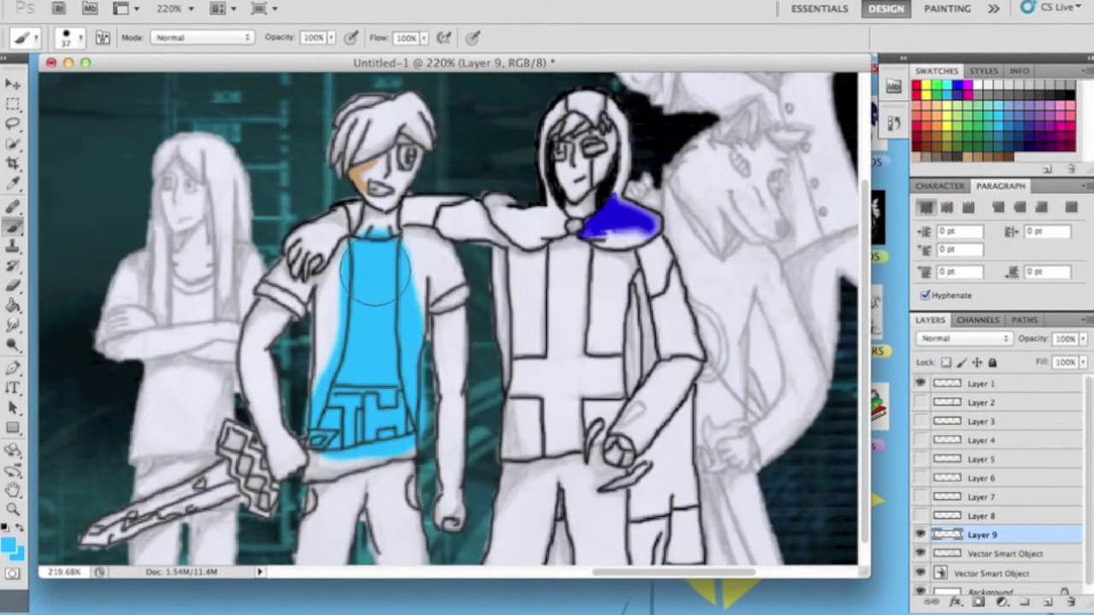
- Erase the light blue paint outside the shirt outline and inside the TH lettering
{"action": "key", "text": "e"}
{"action": "mouse_move", "coordinate": [329, 354]}
{"action": "left_mouse_down"}
{"action": "mouse_move", "coordinate": [318, 431]}
{"action": "mouse_move", "coordinate": [376, 457]}
{"action": "mouse_move", "coordinate": [372, 445]}
{"action": "left_mouse_up"}
{"action": "mouse_move", "coordinate": [421, 393]}
{"action": "left_mouse_down"}
{"action": "mouse_move", "coordinate": [414, 261]}
{"action": "mouse_move", "coordinate": [402, 351]}
{"action": "mouse_move", "coordinate": [332, 352]}
{"action": "mouse_move", "coordinate": [347, 308]}
{"action": "left_mouse_up"}
{"action": "mouse_move", "coordinate": [331, 399]}
{"action": "left_mouse_down"}
{"action": "mouse_move", "coordinate": [351, 424]}
{"action": "mouse_move", "coordinate": [379, 402]}
{"action": "left_mouse_up"}
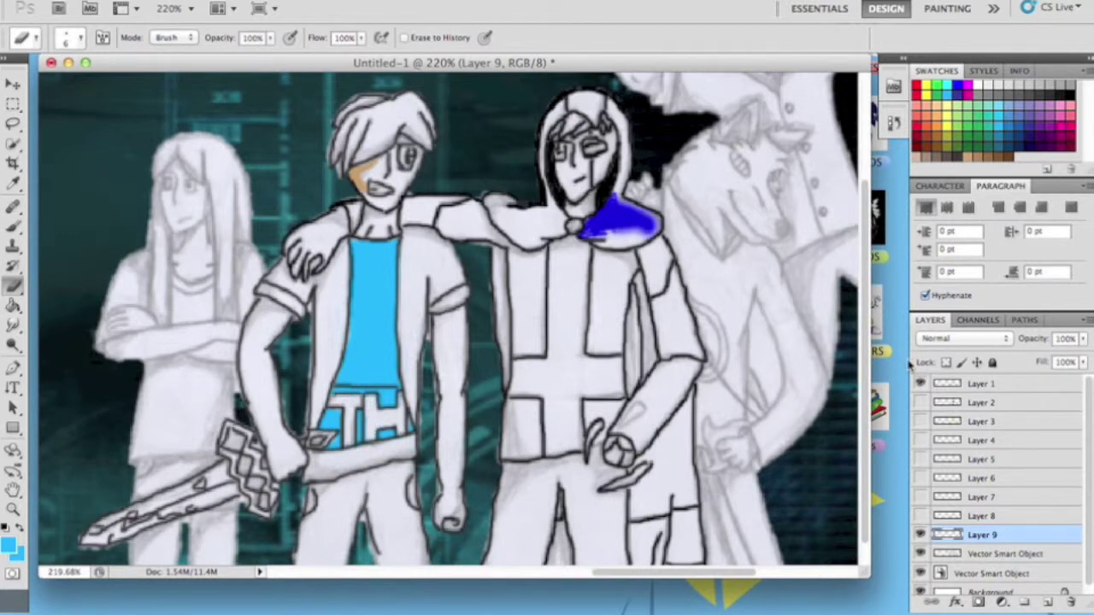
- Add Layer 10, hide Layer 9, paint the TH lettering blue and erase the paint outside the letters
{"action": "key", "text": "ctrl+shift+n"}
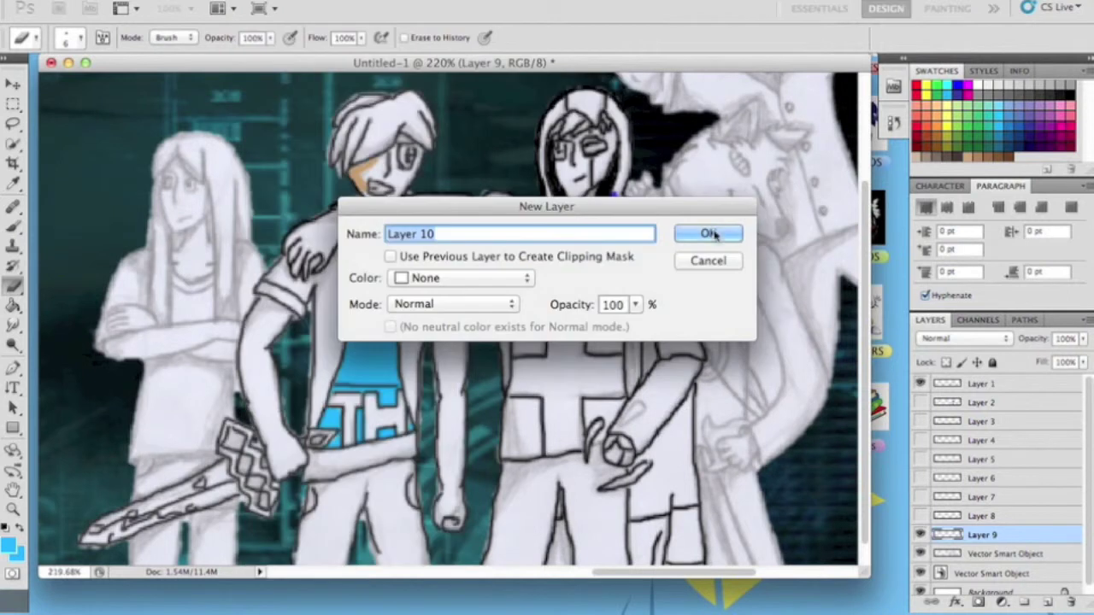
{"action": "key", "text": "Return"}
{"action": "left_click", "coordinate": [919, 534]}
{"action": "left_click", "coordinate": [10, 546]}
{"action": "left_click", "coordinate": [723, 264]}
{"action": "key", "text": "b"}
{"action": "left_click_drag", "start_coordinate": [316, 401], "coordinate": [402, 436]}
{"action": "key", "text": "e"}
{"action": "mouse_move", "coordinate": [342, 385]}
{"action": "left_mouse_down"}
{"action": "mouse_move", "coordinate": [423, 402]}
{"action": "mouse_move", "coordinate": [376, 453]}
{"action": "mouse_move", "coordinate": [385, 399]}
{"action": "mouse_move", "coordinate": [320, 428]}
{"action": "mouse_move", "coordinate": [334, 453]}
{"action": "mouse_move", "coordinate": [359, 440]}
{"action": "mouse_move", "coordinate": [361, 412]}
{"action": "left_mouse_up"}
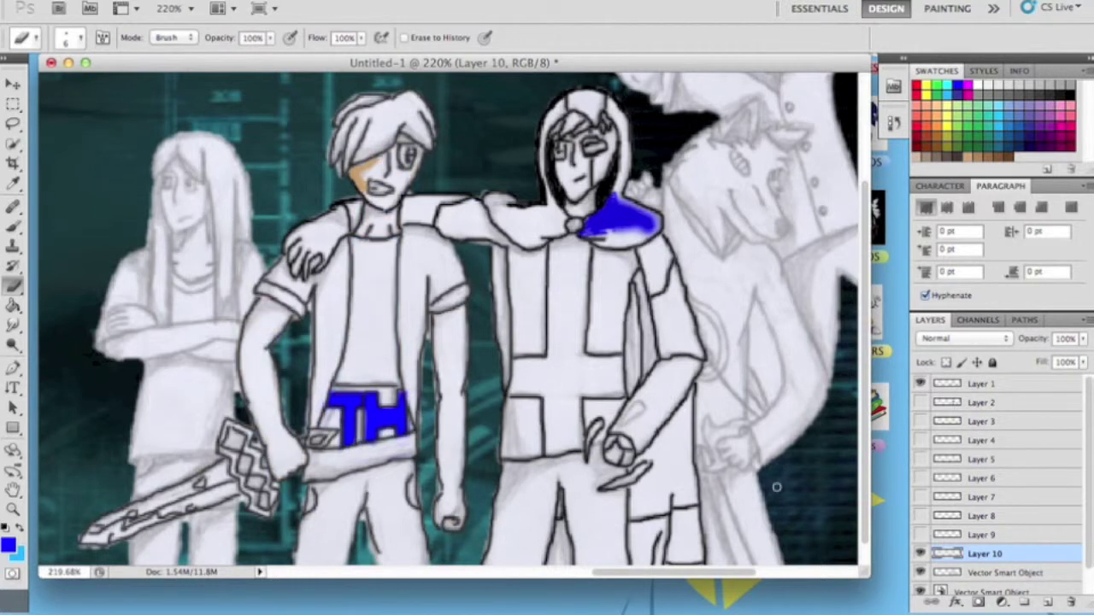
- Add Layer 11, paint the short-haired figure's vest dark grey and erase the paint outside its outline
{"action": "left_click", "coordinate": [256, 4]}
{"action": "left_click", "coordinate": [488, 12]}
{"action": "key", "text": "Return"}
{"action": "left_click", "coordinate": [920, 554]}
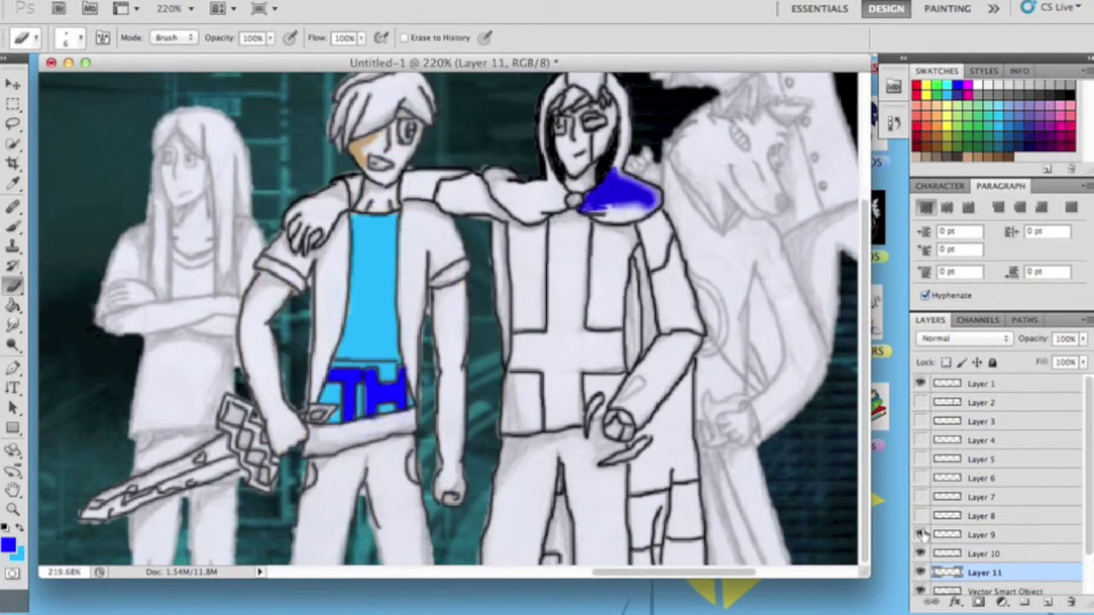
{"action": "left_click", "coordinate": [8, 545]}
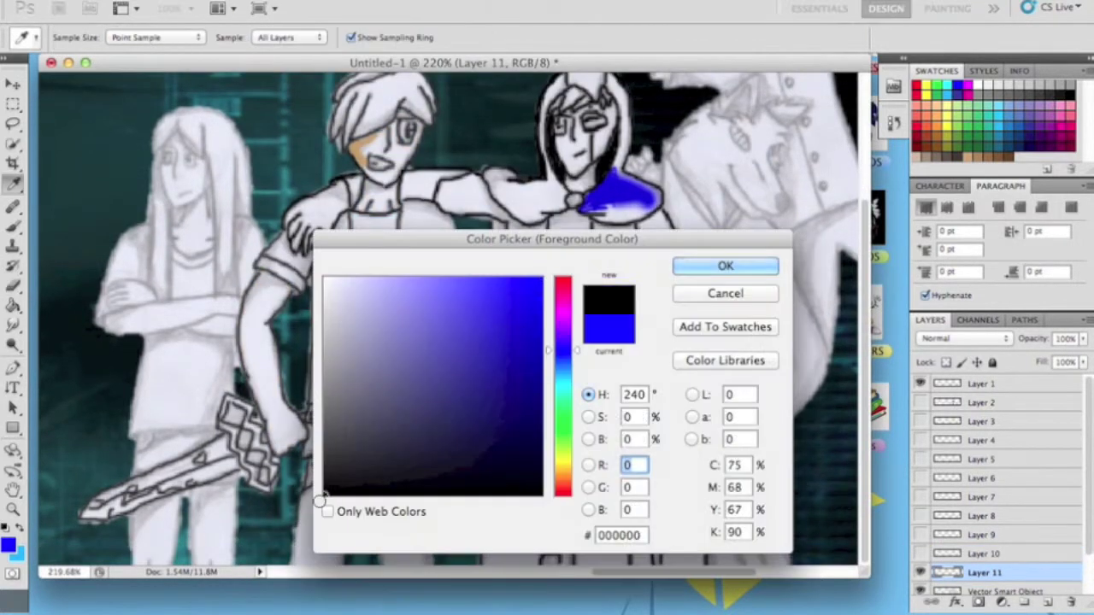
{"action": "left_click", "coordinate": [706, 264]}
{"action": "key", "text": "b"}
{"action": "left_click_drag", "start_coordinate": [273, 256], "coordinate": [427, 229]}
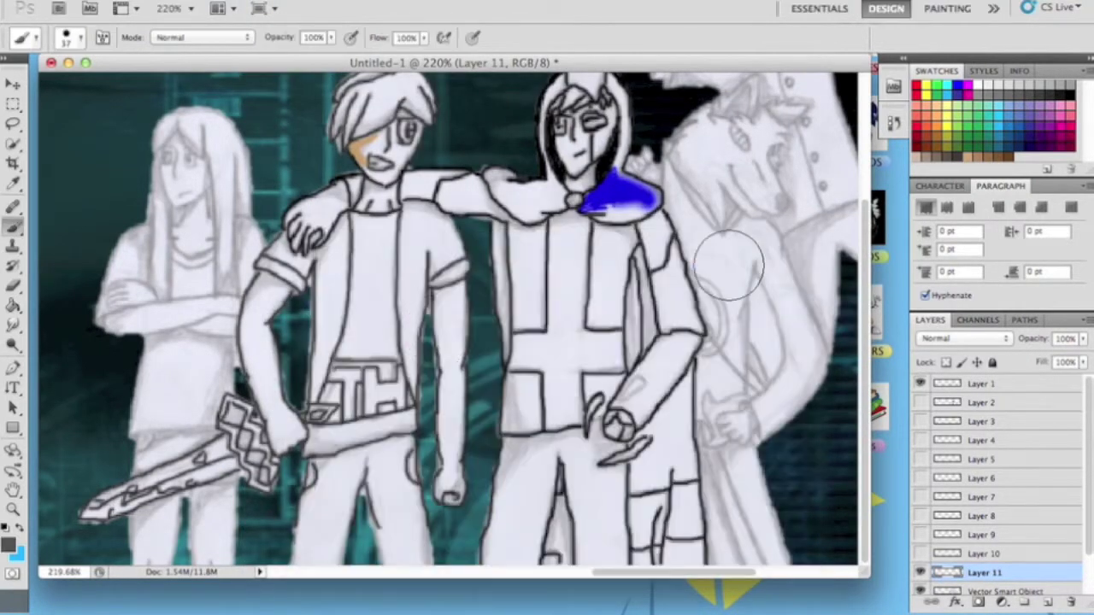
{"action": "mouse_move", "coordinate": [453, 222]}
{"action": "left_mouse_down"}
{"action": "mouse_move", "coordinate": [338, 299]}
{"action": "mouse_move", "coordinate": [322, 240]}
{"action": "left_mouse_up"}
{"action": "mouse_move", "coordinate": [305, 205]}
{"action": "left_mouse_down"}
{"action": "mouse_move", "coordinate": [335, 209]}
{"action": "mouse_move", "coordinate": [321, 231]}
{"action": "mouse_move", "coordinate": [261, 235]}
{"action": "mouse_move", "coordinate": [279, 291]}
{"action": "mouse_move", "coordinate": [256, 282]}
{"action": "mouse_move", "coordinate": [299, 271]}
{"action": "left_mouse_up"}
{"action": "mouse_move", "coordinate": [441, 267]}
{"action": "left_mouse_down"}
{"action": "mouse_move", "coordinate": [466, 278]}
{"action": "mouse_move", "coordinate": [423, 408]}
{"action": "mouse_move", "coordinate": [474, 248]}
{"action": "mouse_move", "coordinate": [448, 201]}
{"action": "mouse_move", "coordinate": [392, 316]}
{"action": "mouse_move", "coordinate": [395, 389]}
{"action": "mouse_move", "coordinate": [277, 320]}
{"action": "mouse_move", "coordinate": [346, 366]}
{"action": "mouse_move", "coordinate": [363, 248]}
{"action": "mouse_move", "coordinate": [286, 312]}
{"action": "mouse_move", "coordinate": [299, 352]}
{"action": "left_mouse_up"}
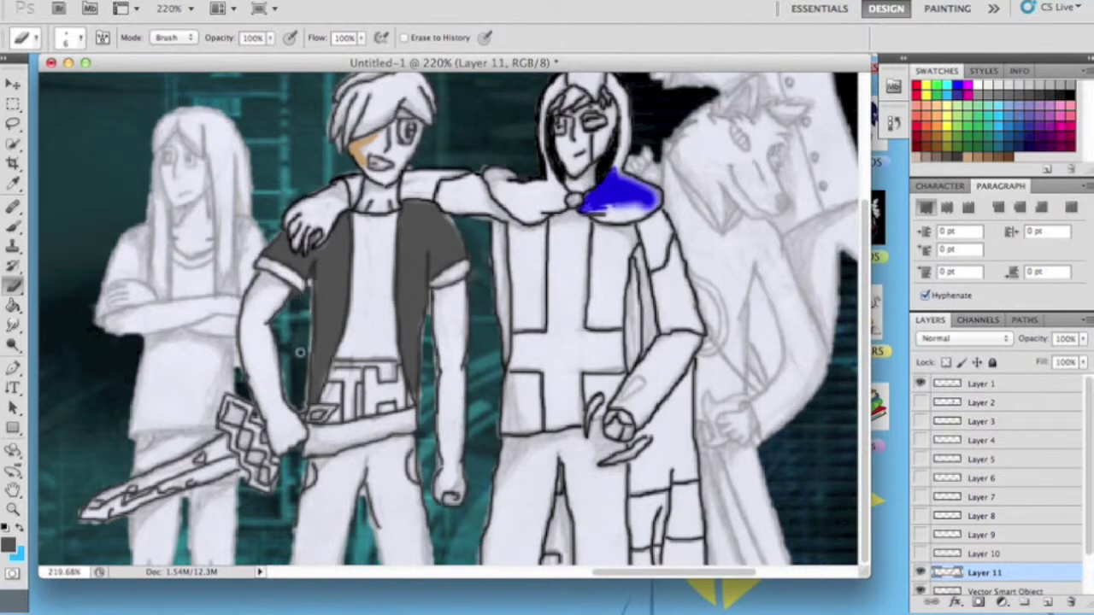
- Show Layer 9 and paint the bottom band of the short-haired figure's shirt light blue
{"action": "left_click", "coordinate": [920, 534]}
{"action": "left_click", "coordinate": [983, 535]}
{"action": "left_click", "coordinate": [10, 540]}
{"action": "left_click", "coordinate": [398, 392]}
{"action": "key", "text": "Return"}
{"action": "mouse_move", "coordinate": [282, 424]}
{"action": "left_mouse_down"}
{"action": "mouse_move", "coordinate": [419, 440]}
{"action": "mouse_move", "coordinate": [282, 453]}
{"action": "mouse_move", "coordinate": [329, 479]}
{"action": "mouse_move", "coordinate": [427, 451]}
{"action": "mouse_move", "coordinate": [325, 483]}
{"action": "left_mouse_up"}
- Set up a 2-pixel black brush on Layer 1, then return to Layer 9
{"action": "left_click", "coordinate": [982, 384]}
{"action": "left_click", "coordinate": [11, 540]}
{"action": "key", "text": "Return"}
{"action": "key", "text": "b"}
{"action": "left_click", "coordinate": [73, 38]}
{"action": "key", "text": "Return"}
{"action": "left_click", "coordinate": [981, 534]}
- Paint the short-haired figure's sleeve cuffs light blue on Layer 11 and erase the excess
{"action": "left_click", "coordinate": [983, 572]}
{"action": "left_click", "coordinate": [920, 553]}
{"action": "left_click", "coordinate": [920, 515]}
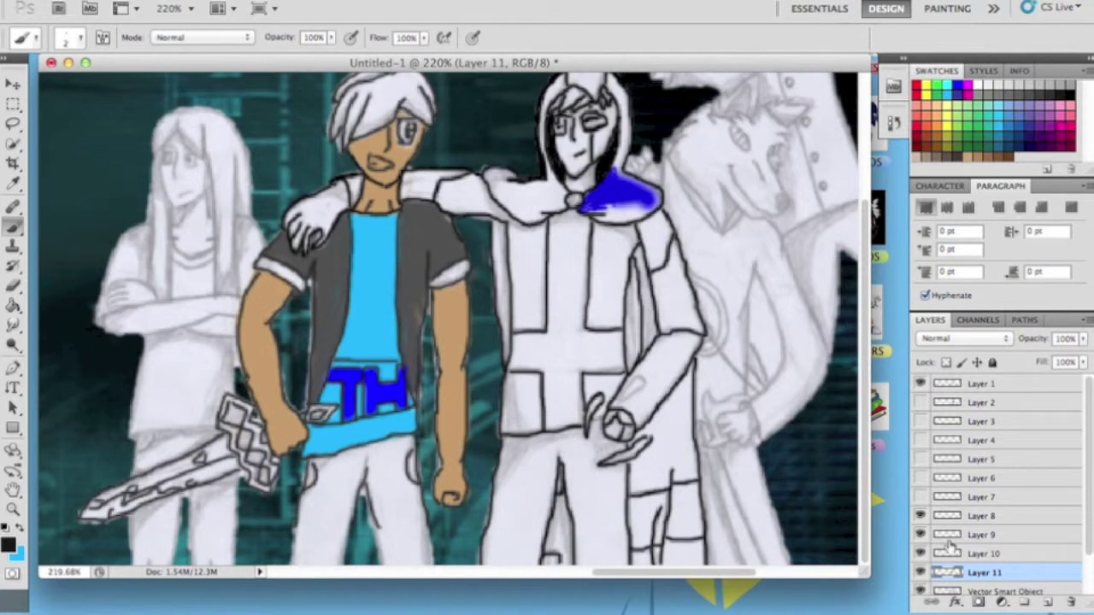
{"action": "left_click", "coordinate": [920, 515]}
{"action": "left_click", "coordinate": [920, 553]}
{"action": "left_click", "coordinate": [11, 540]}
{"action": "left_click", "coordinate": [376, 210]}
{"action": "key", "text": "Return"}
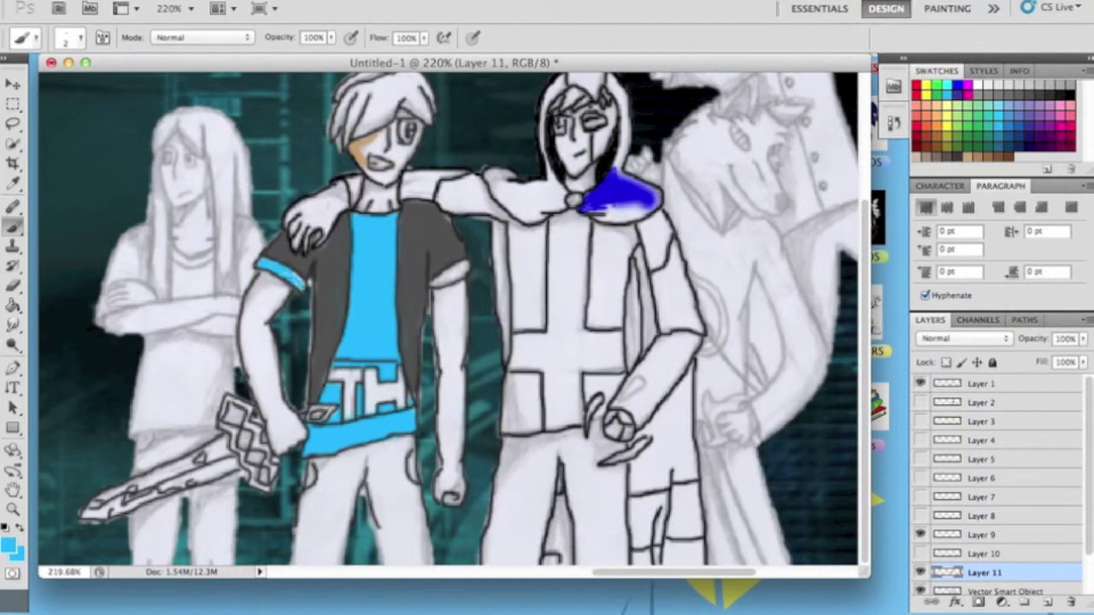
{"action": "key", "text": "e"}
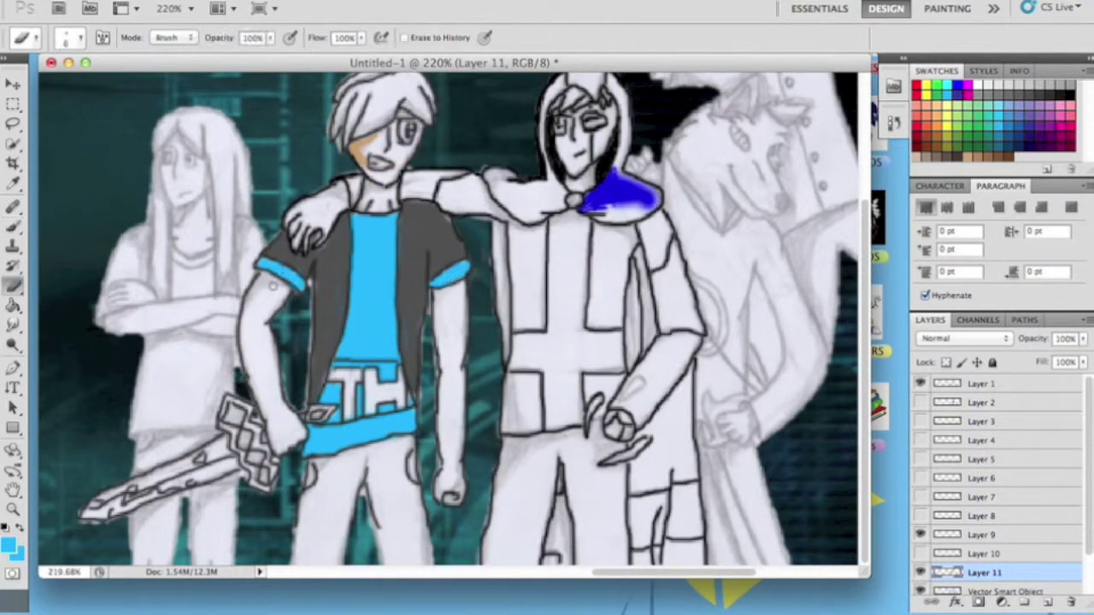
{"action": "key", "text": "b"}
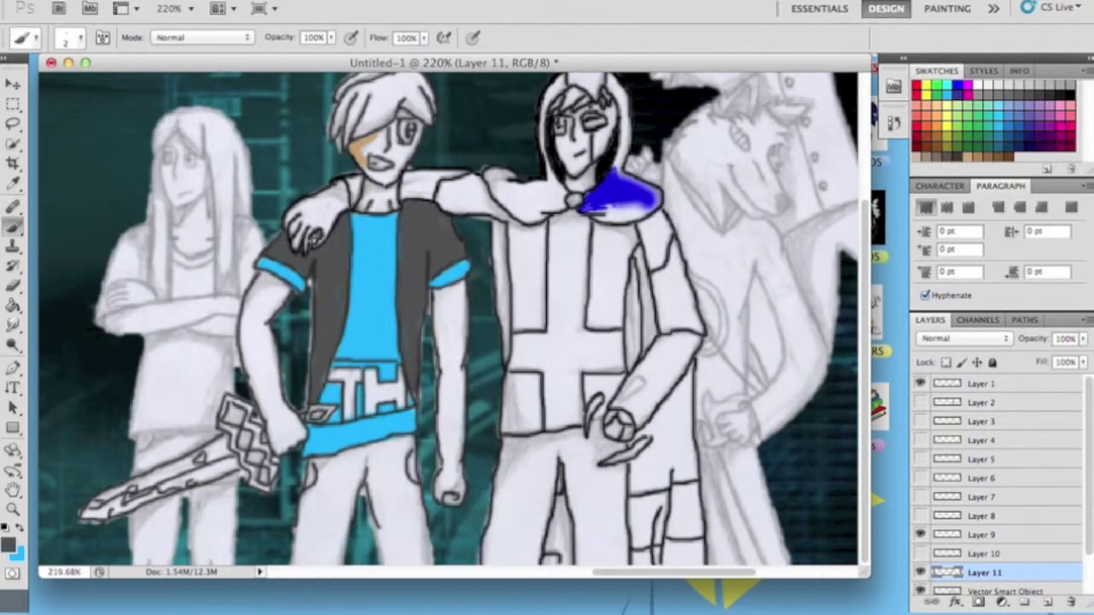
- Add Layer 12 with the other colour layers hidden and try painting the short-haired figure's trousers teal blue
{"action": "mouse_move", "coordinate": [920, 496]}
{"action": "left_mouse_down"}
{"action": "mouse_move", "coordinate": [920, 553]}
{"action": "mouse_move", "coordinate": [919, 497]}
{"action": "left_mouse_up"}
{"action": "left_click", "coordinate": [256, 0]}
{"action": "left_click", "coordinate": [494, 11]}
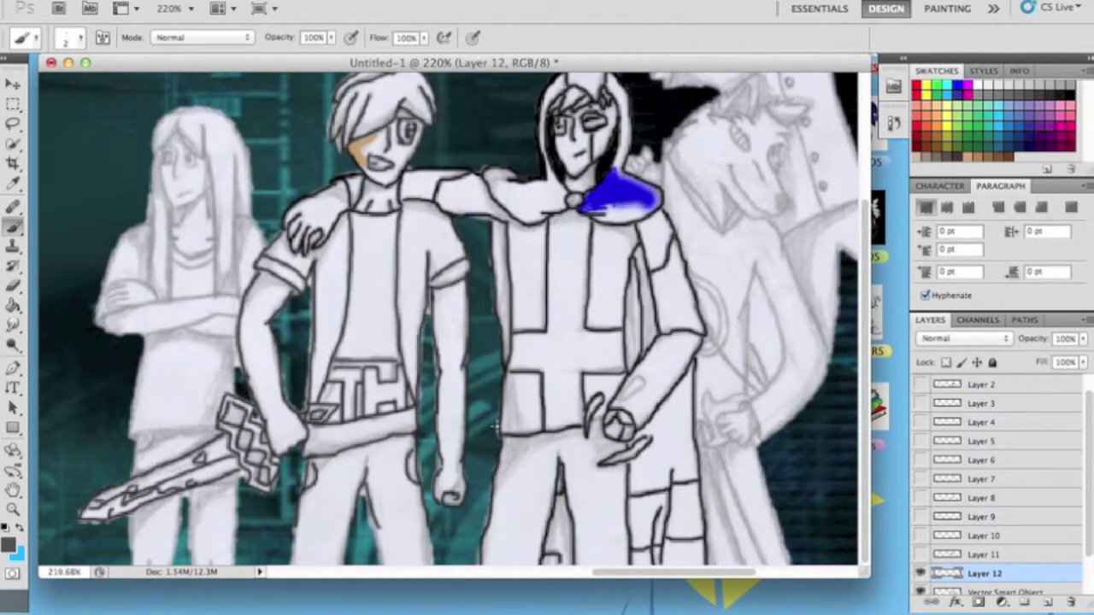
{"action": "left_click", "coordinate": [9, 545]}
{"action": "left_click", "coordinate": [479, 368]}
{"action": "left_click", "coordinate": [723, 265]}
{"action": "left_click", "coordinate": [73, 38]}
{"action": "mouse_move", "coordinate": [282, 478]}
{"action": "left_mouse_down"}
{"action": "mouse_move", "coordinate": [402, 534]}
{"action": "mouse_move", "coordinate": [428, 529]}
{"action": "left_mouse_up"}
{"action": "key", "text": "super+z"}
- Set the brush to 2 px with 75% hardness and make the foreground colour black
{"action": "left_click", "coordinate": [72, 37]}
{"action": "type", "text": "2"}
{"action": "key", "text": "Tab"}
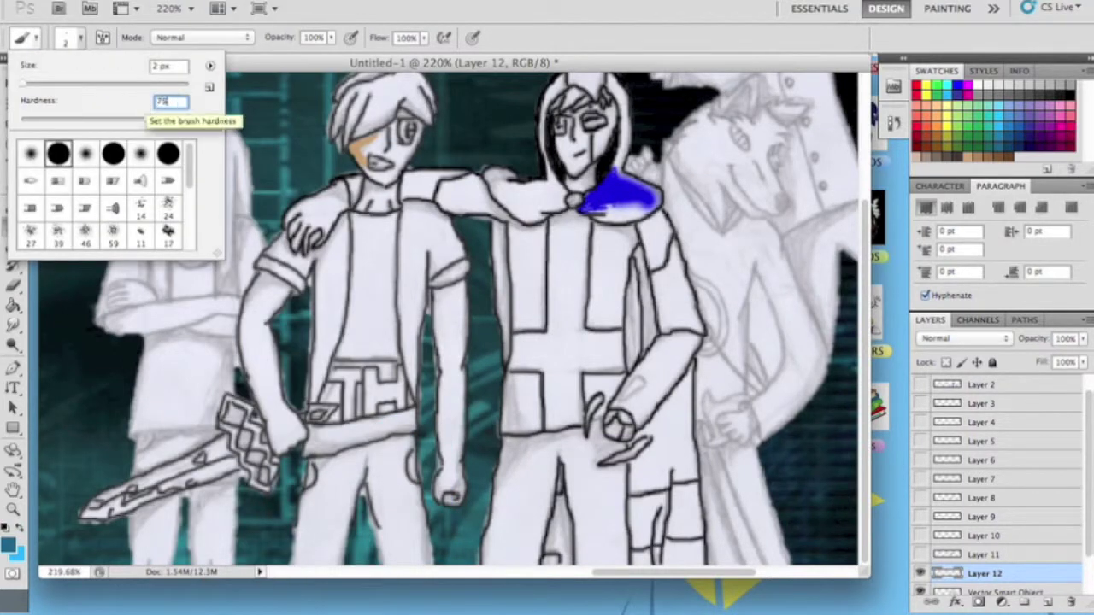
{"action": "left_click", "coordinate": [9, 545]}
{"action": "left_click", "coordinate": [342, 494]}
{"action": "left_click", "coordinate": [696, 264]}
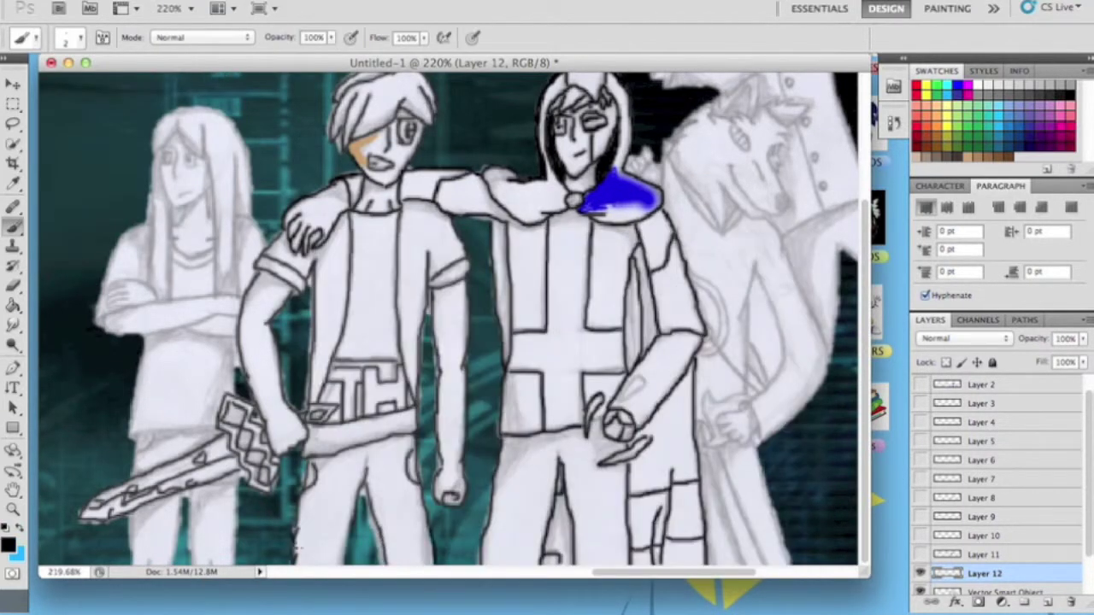
- Paint the short-haired figure's trousers teal blue on Layer 12 with a 13-pixel brush
{"action": "left_click", "coordinate": [9, 544]}
{"action": "left_click", "coordinate": [726, 264]}
{"action": "left_click", "coordinate": [73, 38]}
{"action": "mouse_move", "coordinate": [299, 445]}
{"action": "left_mouse_down"}
{"action": "mouse_move", "coordinate": [453, 573]}
{"action": "mouse_move", "coordinate": [325, 547]}
{"action": "mouse_move", "coordinate": [306, 495]}
{"action": "left_mouse_up"}
{"action": "key", "text": "super+z"}
{"action": "key", "text": "super+z"}
{"action": "left_click", "coordinate": [73, 37]}
{"action": "double_click", "coordinate": [64, 154]}
- Erase the teal paint outside the trousers' outline and check Layer 12 by hiding and showing it
{"action": "key", "text": "e"}
{"action": "left_click_drag", "start_coordinate": [317, 440], "coordinate": [427, 445]}
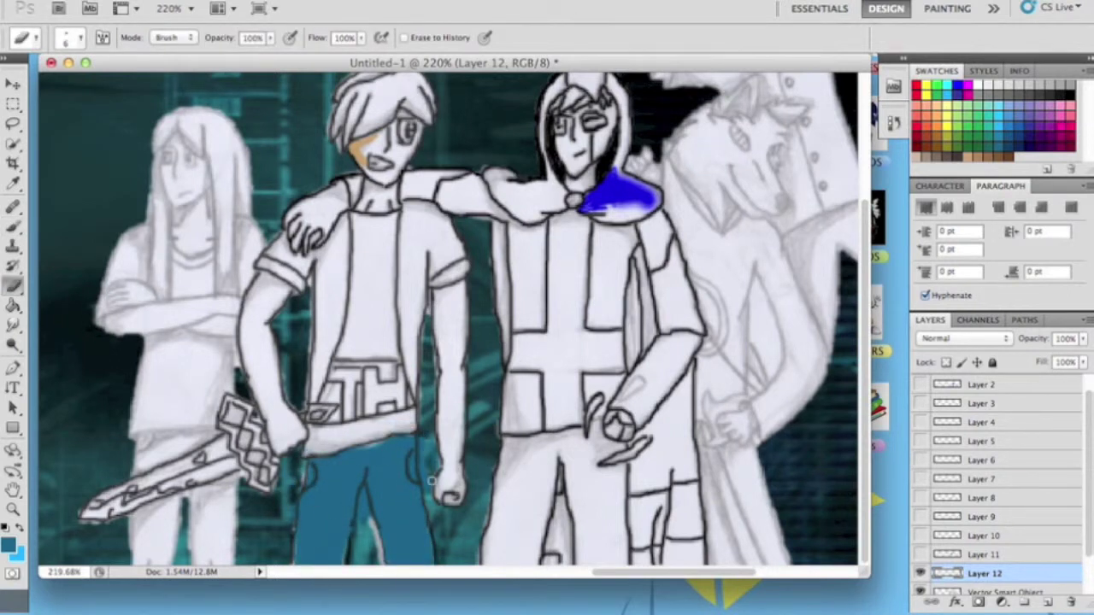
{"action": "scroll", "coordinate": [991, 479], "scroll_direction": "down", "scroll_amount": 2}
{"action": "left_click", "coordinate": [919, 529]}
{"action": "left_click", "coordinate": [920, 528]}
{"action": "left_click", "coordinate": [920, 528]}
{"action": "left_click", "coordinate": [920, 528]}
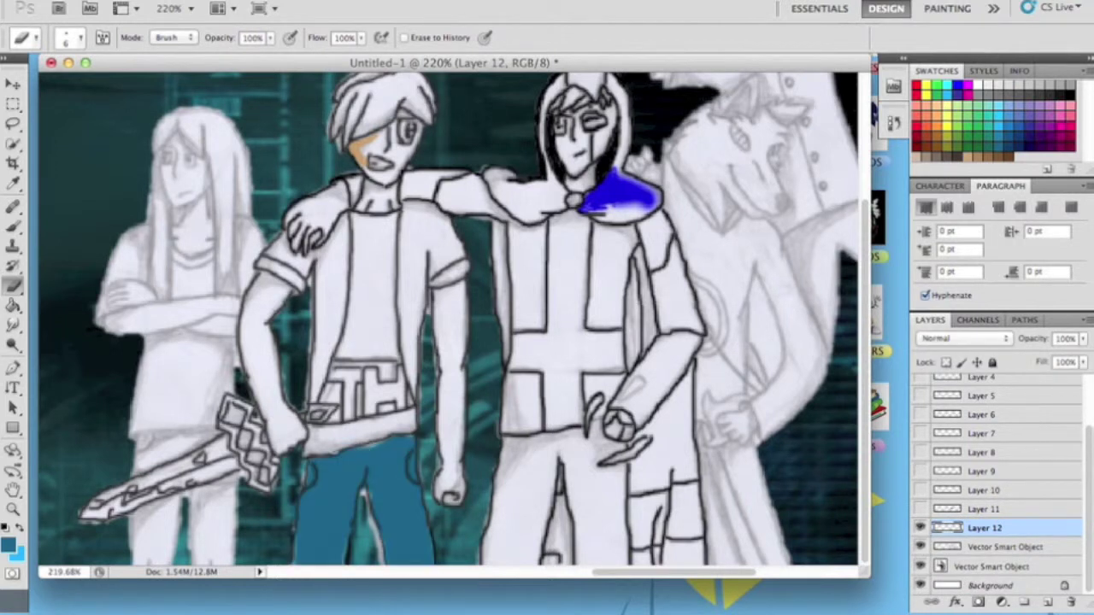
- Add Layer 13 and paint the short-haired figure's hair brown
{"action": "key", "text": "b"}
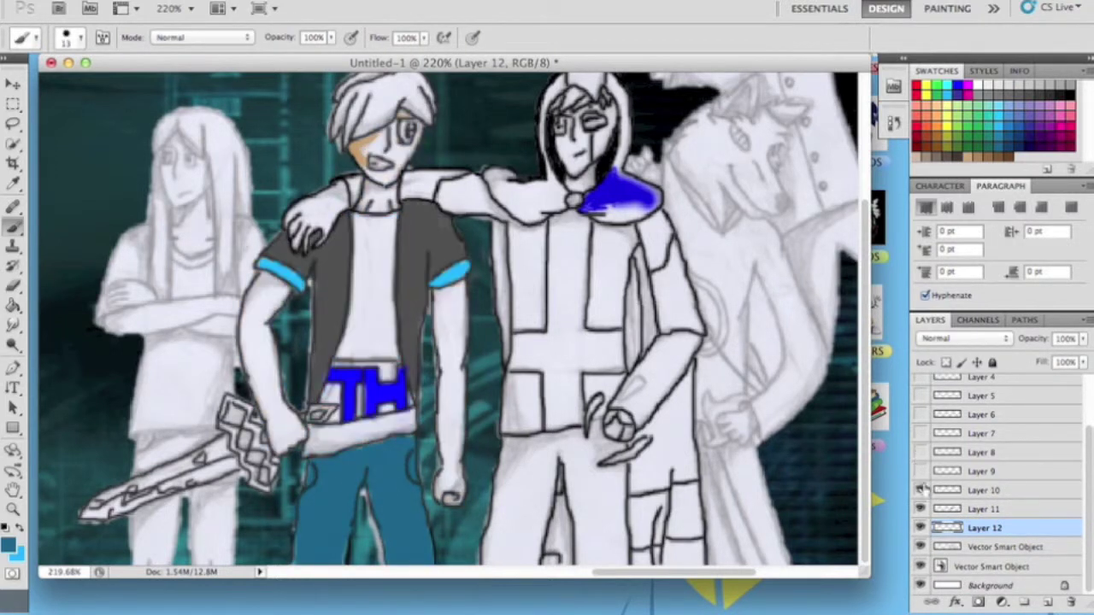
{"action": "key", "text": "ctrl+shift+alt+n"}
{"action": "scroll", "coordinate": [449, 320], "scroll_direction": "up", "scroll_amount": 2}
{"action": "left_click", "coordinate": [8, 546]}
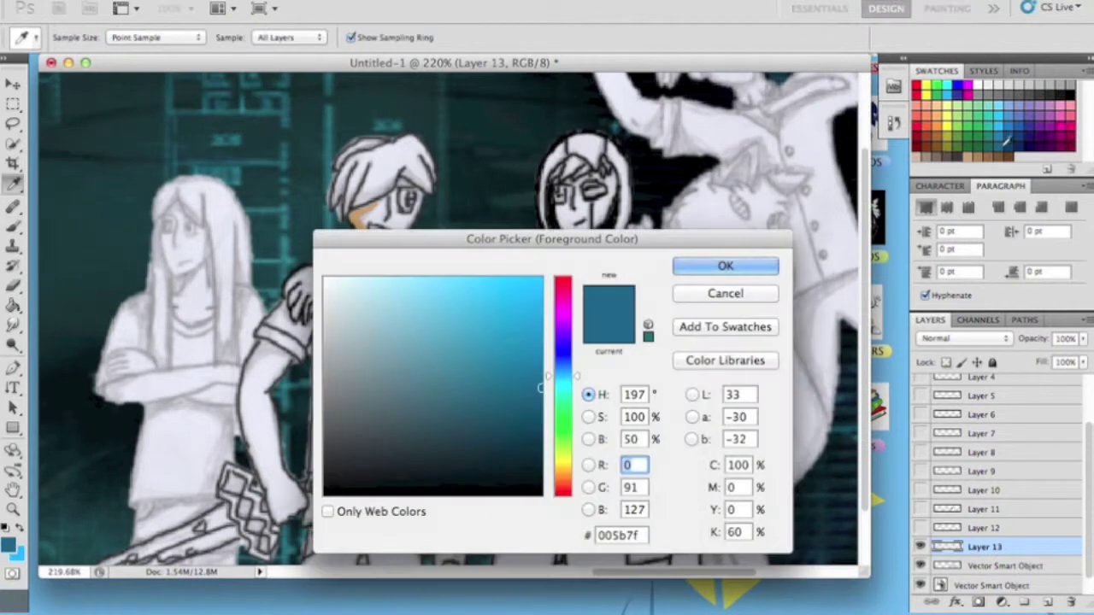
{"action": "left_click", "coordinate": [363, 210]}
{"action": "left_click", "coordinate": [691, 264]}
{"action": "mouse_move", "coordinate": [359, 150]}
{"action": "left_mouse_down"}
{"action": "mouse_move", "coordinate": [427, 163]}
{"action": "mouse_move", "coordinate": [333, 206]}
{"action": "left_mouse_up"}
- Erase the brown paint outside the short-haired figure's hair outline
{"action": "key", "text": "e"}
{"action": "left_click_drag", "start_coordinate": [327, 129], "coordinate": [398, 132]}
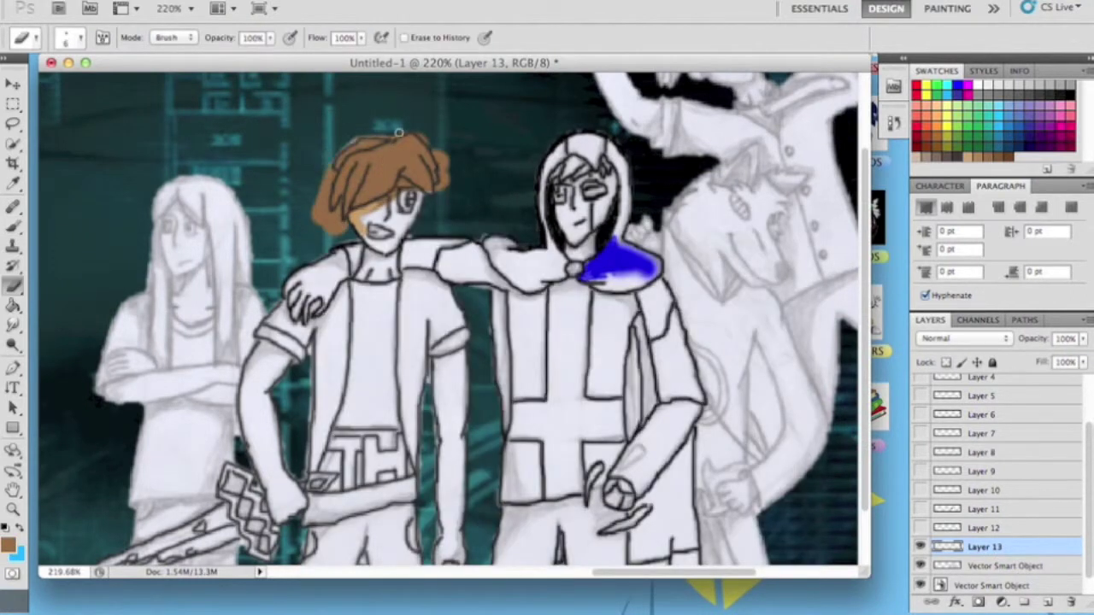
{"action": "left_click_drag", "start_coordinate": [318, 227], "coordinate": [325, 169]}
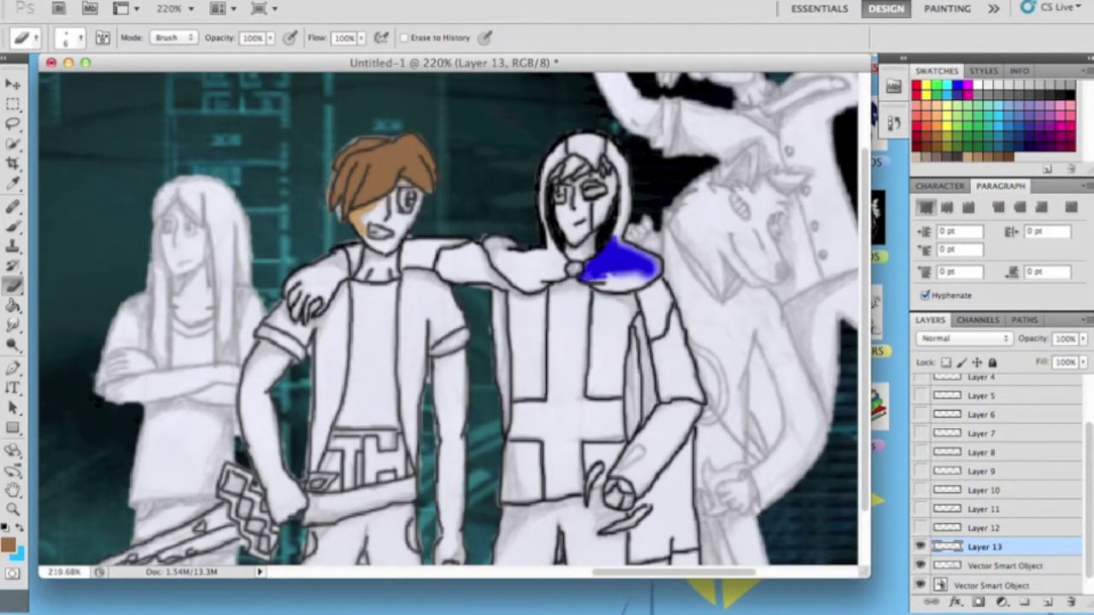
- Show Layer 7 and paint the short-haired figure's eye light blue on it
{"action": "scroll", "coordinate": [992, 461], "scroll_direction": "up", "scroll_amount": 1}
{"action": "left_click", "coordinate": [921, 468]}
{"action": "left_click", "coordinate": [983, 468]}
{"action": "key", "text": "i"}
{"action": "left_click", "coordinate": [8, 545]}
{"action": "left_click", "coordinate": [943, 86]}
{"action": "left_click", "coordinate": [725, 266]}
{"action": "key", "text": "b"}
{"action": "left_click_drag", "start_coordinate": [554, 189], "coordinate": [566, 198]}
{"action": "left_click_drag", "start_coordinate": [396, 194], "coordinate": [414, 205]}
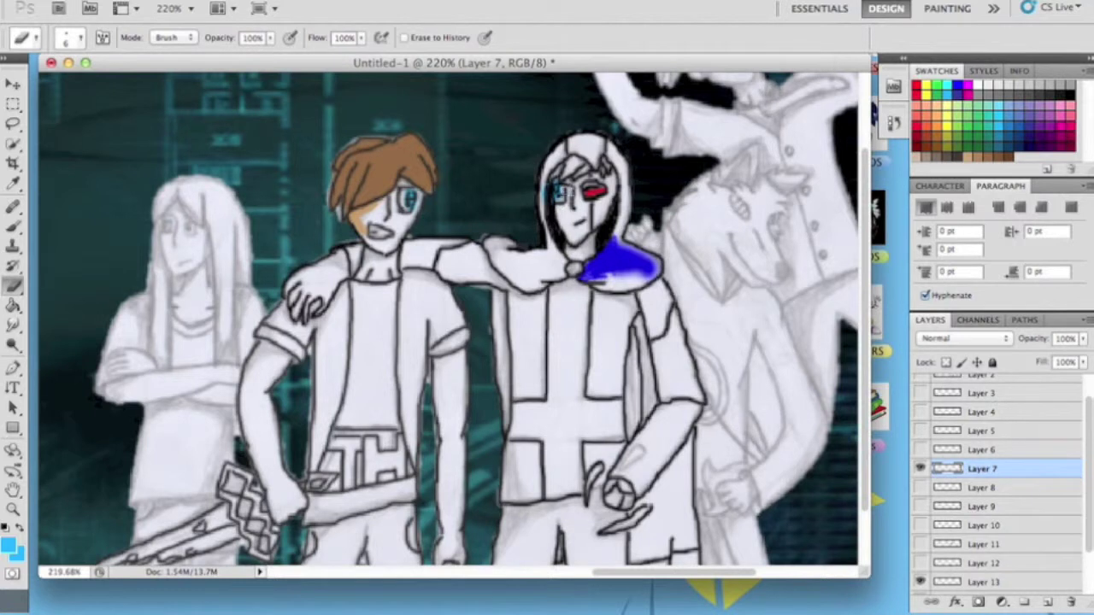
- Hide Layer 7, add Layer 14 and place it below Layer 13
{"action": "scroll", "coordinate": [991, 479], "scroll_direction": "down", "scroll_amount": 1}
{"action": "left_click", "coordinate": [920, 443]}
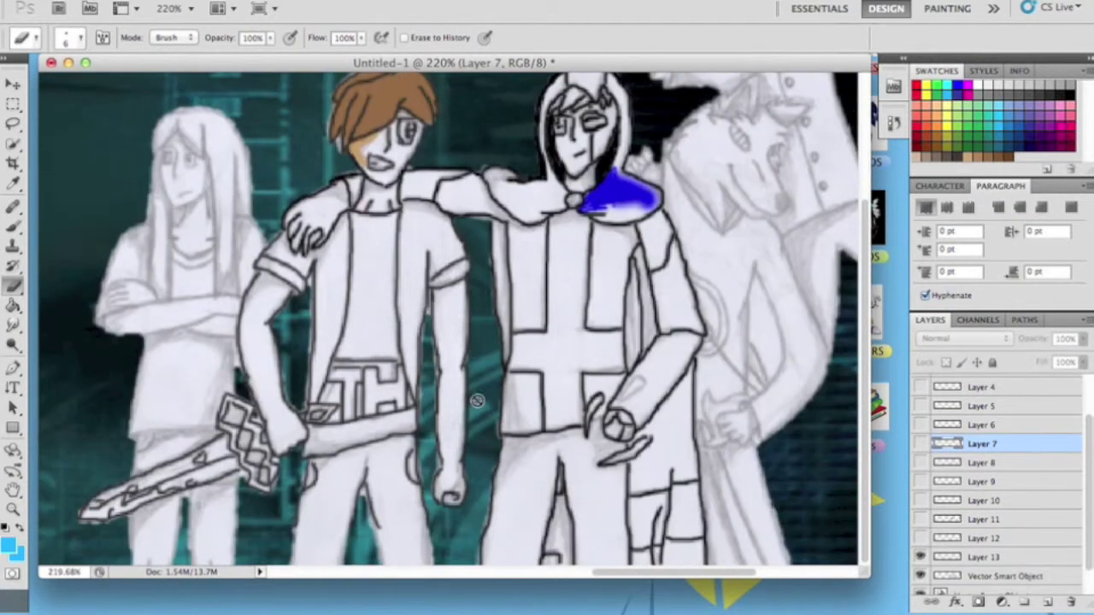
{"action": "left_click", "coordinate": [982, 556]}
{"action": "scroll", "coordinate": [494, 265], "scroll_direction": "down", "scroll_amount": 2}
{"action": "left_click", "coordinate": [476, 9]}
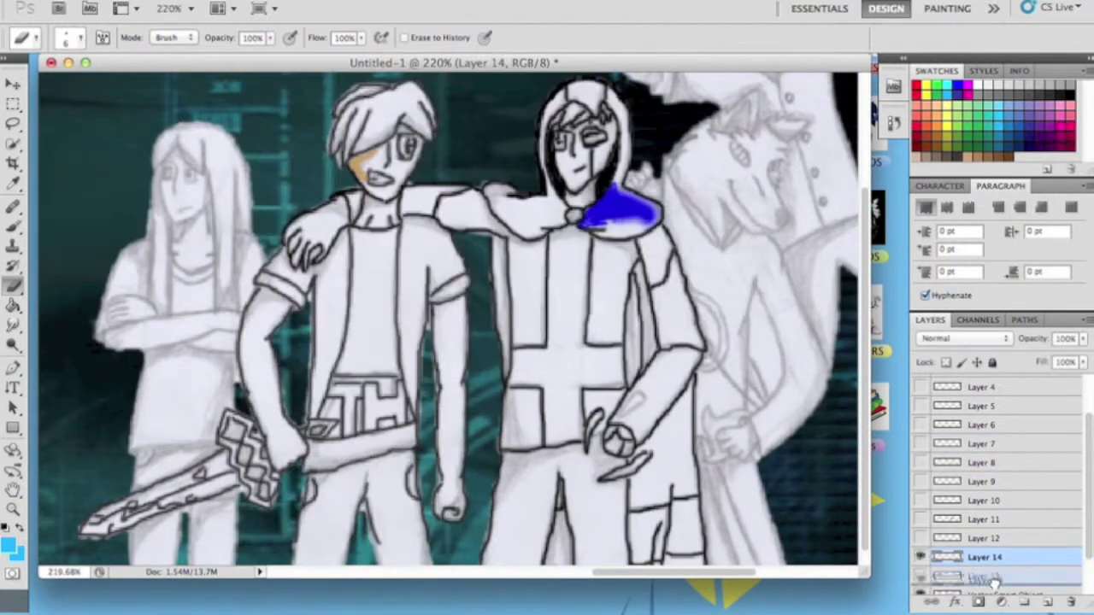
- Paint the sword's blade and hilt gems light blue on Layer 14 and erase the excess
{"action": "left_click_drag", "start_coordinate": [367, 256], "coordinate": [377, 359]}
{"action": "left_click_drag", "start_coordinate": [453, 342], "coordinate": [453, 495]}
{"action": "left_click", "coordinate": [8, 547]}
{"action": "left_click", "coordinate": [760, 264]}
{"action": "key", "text": "b"}
{"action": "mouse_move", "coordinate": [94, 521]}
{"action": "left_mouse_down"}
{"action": "mouse_move", "coordinate": [231, 462]}
{"action": "mouse_move", "coordinate": [273, 496]}
{"action": "left_mouse_up"}
{"action": "key", "text": "e"}
{"action": "mouse_move", "coordinate": [201, 461]}
{"action": "left_mouse_down"}
{"action": "mouse_move", "coordinate": [158, 492]}
{"action": "mouse_move", "coordinate": [193, 513]}
{"action": "left_mouse_up"}
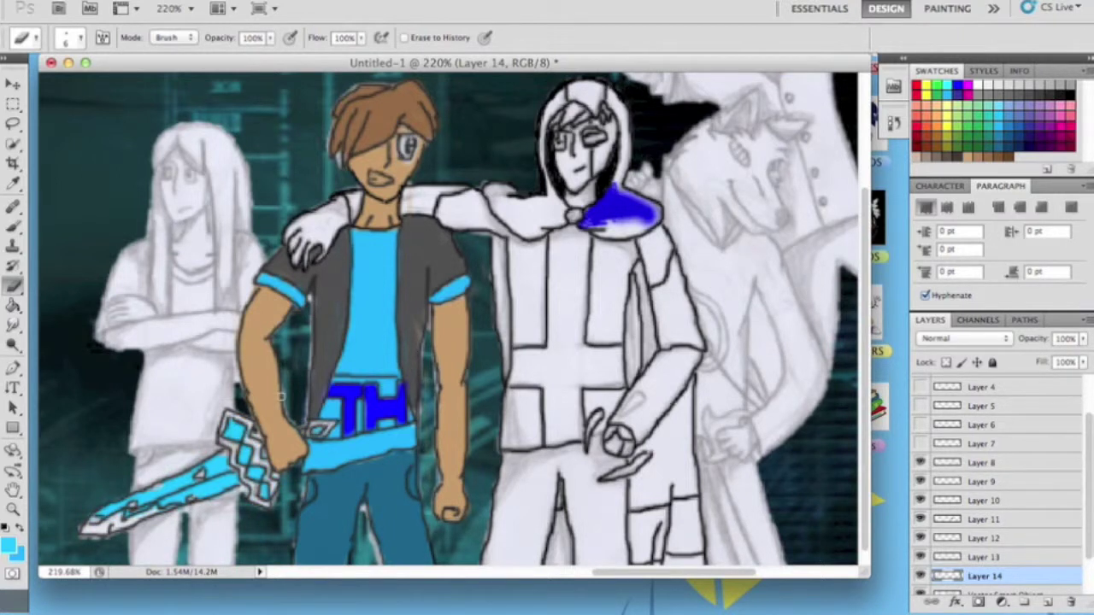
- Show Layer 7 and try painting the sword's tip and lower edge red on Layer 14
{"action": "scroll", "coordinate": [956, 479], "scroll_direction": "up", "scroll_amount": 3}
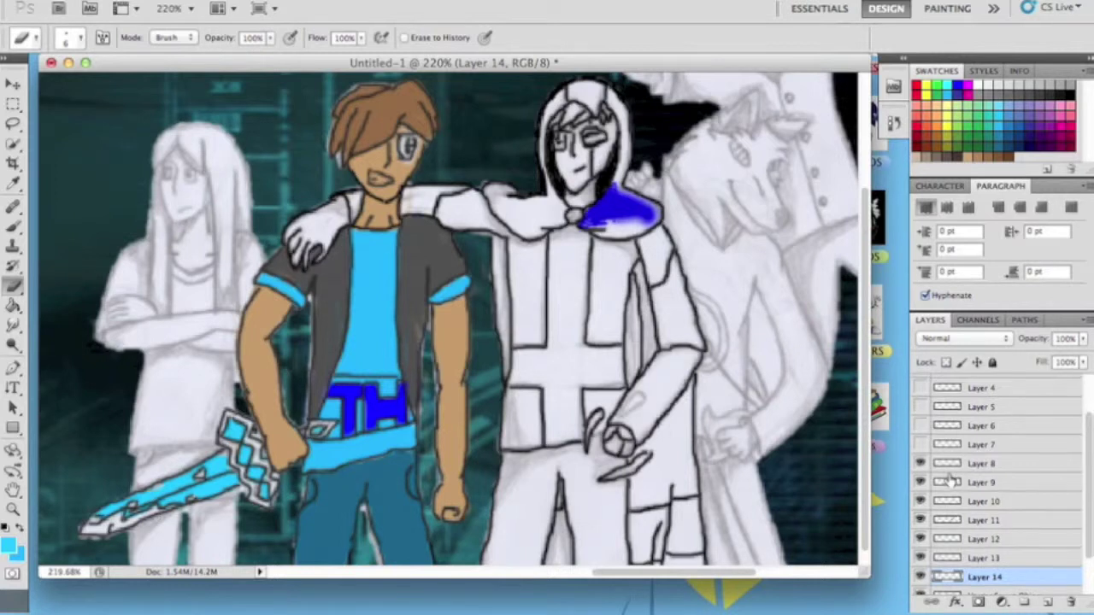
{"action": "left_click", "coordinate": [921, 497]}
{"action": "key", "text": "b"}
{"action": "left_click", "coordinate": [8, 547]}
{"action": "key", "text": "Return"}
{"action": "left_click_drag", "start_coordinate": [83, 523], "coordinate": [198, 504]}
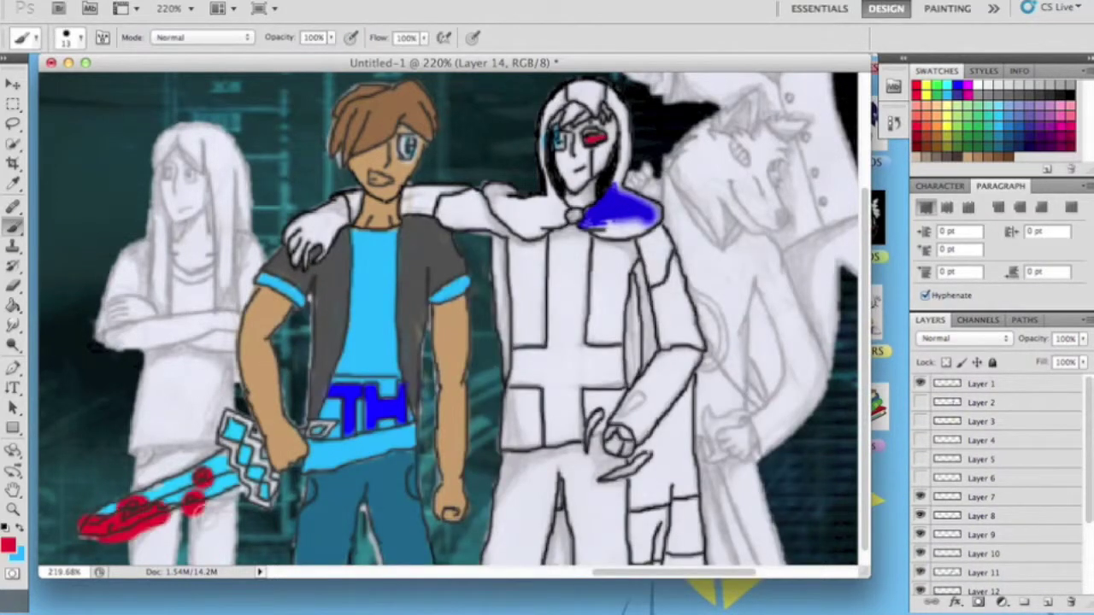
- Erase the red paint from the sword on Layer 14 and restore the blade's light blue
{"action": "left_click", "coordinate": [13, 282]}
{"action": "scroll", "coordinate": [980, 462], "scroll_direction": "down", "scroll_amount": 2}
{"action": "scroll", "coordinate": [980, 461], "scroll_direction": "down", "scroll_amount": 2}
{"action": "left_click", "coordinate": [982, 399]}
{"action": "left_click", "coordinate": [984, 532]}
{"action": "mouse_move", "coordinate": [90, 543]}
{"action": "left_mouse_down"}
{"action": "mouse_move", "coordinate": [204, 494]}
{"action": "mouse_move", "coordinate": [94, 532]}
{"action": "mouse_move", "coordinate": [137, 503]}
{"action": "mouse_move", "coordinate": [103, 513]}
{"action": "mouse_move", "coordinate": [200, 462]}
{"action": "mouse_move", "coordinate": [205, 509]}
{"action": "left_mouse_up"}
{"action": "left_click", "coordinate": [8, 545]}
{"action": "left_click", "coordinate": [256, 453]}
{"action": "key", "text": "Return"}
{"action": "key", "text": "b"}
{"action": "key", "text": "e"}
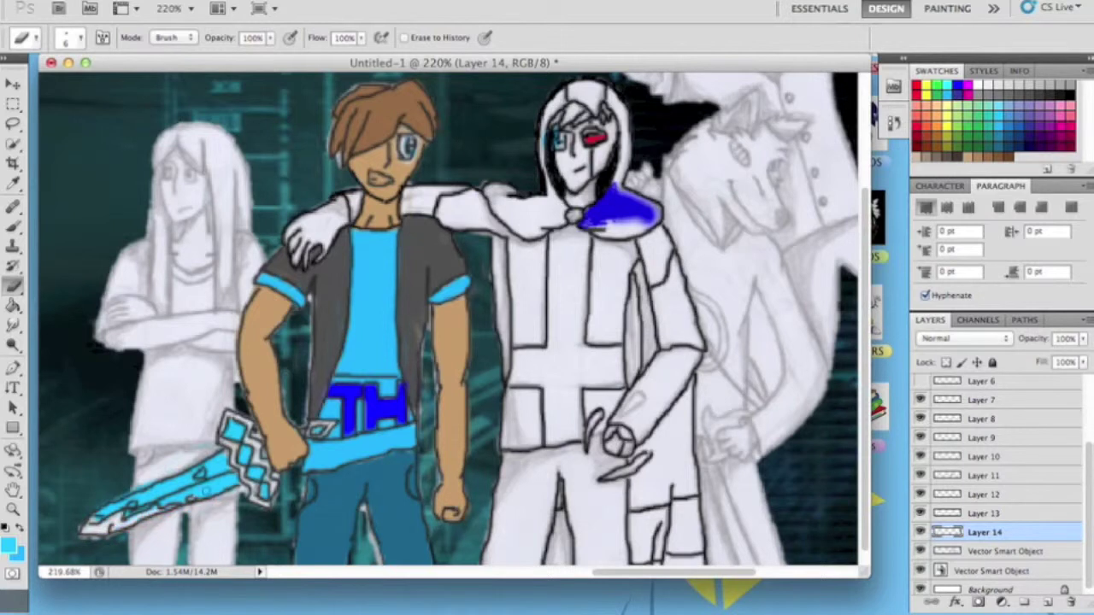
- Paint the sword's tip and lower edge red on Layer 7 and erase the paint outside the blade details
{"action": "left_click", "coordinate": [982, 399]}
{"action": "key", "text": "b"}
{"action": "left_click", "coordinate": [9, 545]}
{"action": "left_click", "coordinate": [546, 270]}
{"action": "left_click", "coordinate": [723, 264]}
{"action": "mouse_move", "coordinate": [85, 532]}
{"action": "left_mouse_down"}
{"action": "mouse_move", "coordinate": [141, 513]}
{"action": "mouse_move", "coordinate": [206, 466]}
{"action": "mouse_move", "coordinate": [176, 517]}
{"action": "mouse_move", "coordinate": [202, 462]}
{"action": "left_mouse_up"}
{"action": "key", "text": "e"}
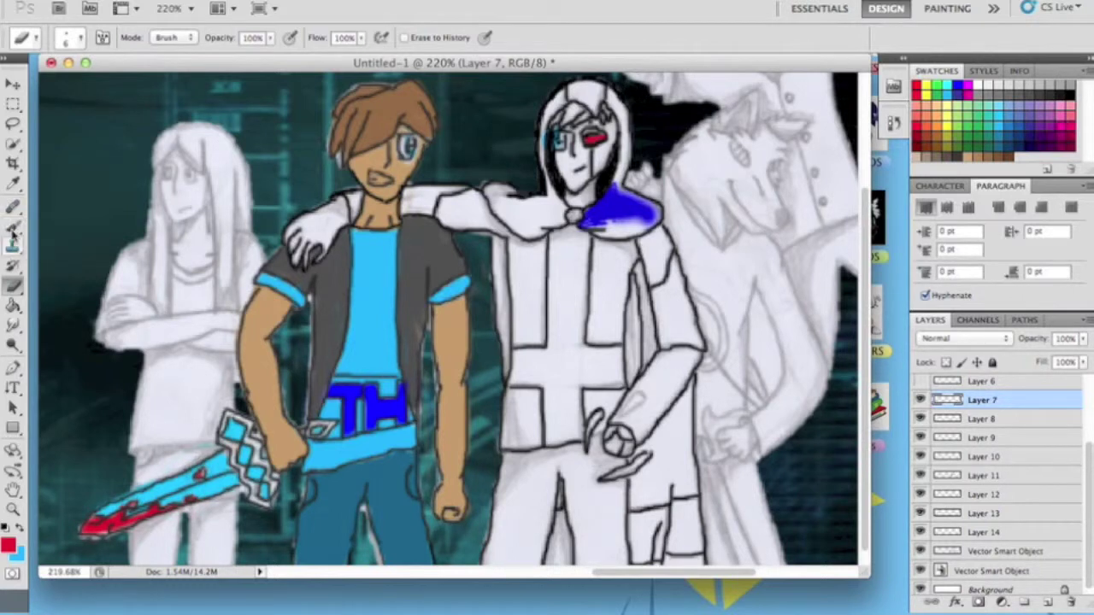
- Add Layer 15 below Layer 14, leaving only Layers 7, 14 and 15 shown among the colour layers
{"action": "left_click_drag", "start_coordinate": [920, 399], "coordinate": [920, 532]}
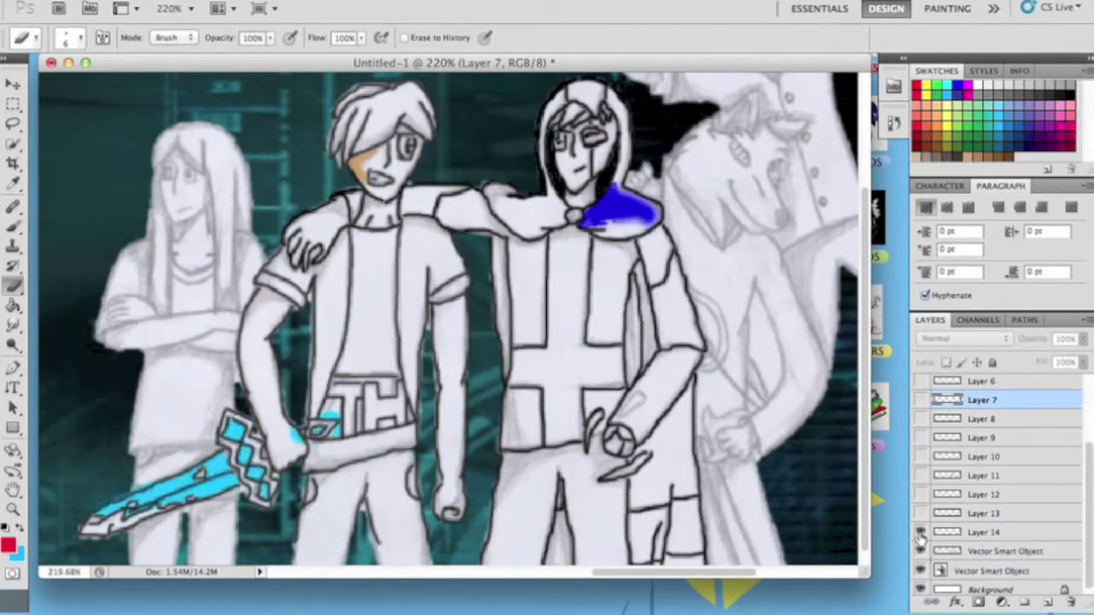
{"action": "left_click", "coordinate": [983, 531]}
{"action": "key", "text": "super+shift+n"}
{"action": "key", "text": "Return"}
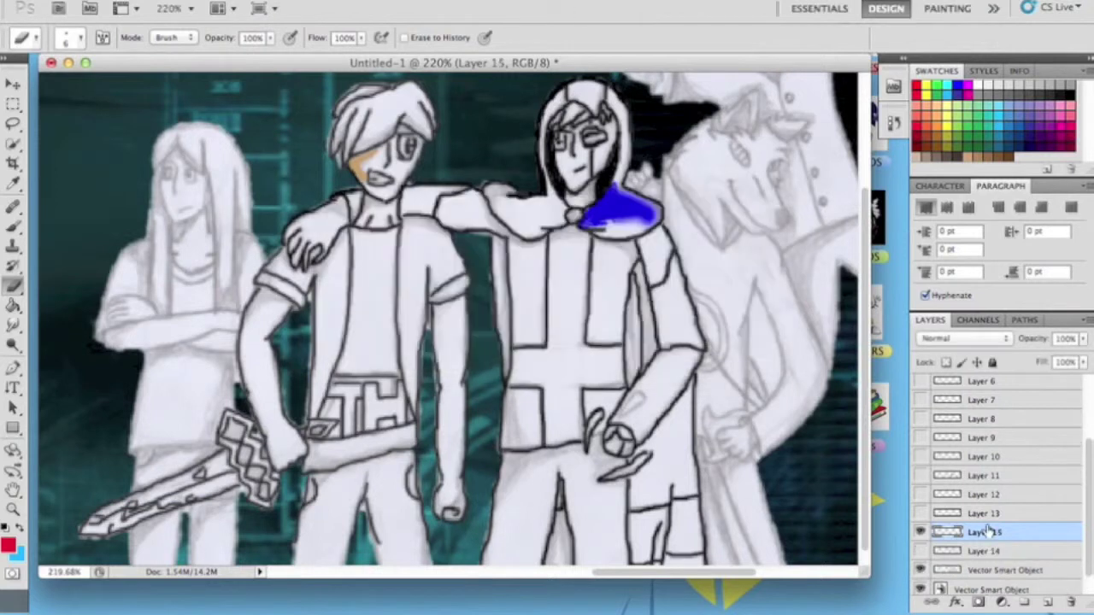
{"action": "left_click", "coordinate": [919, 531]}
{"action": "left_click", "coordinate": [919, 399]}
- Paint the sword's hilt and the belt buckle brown on Layer 15 and erase the excess
{"action": "key", "text": "b"}
{"action": "left_click", "coordinate": [8, 545]}
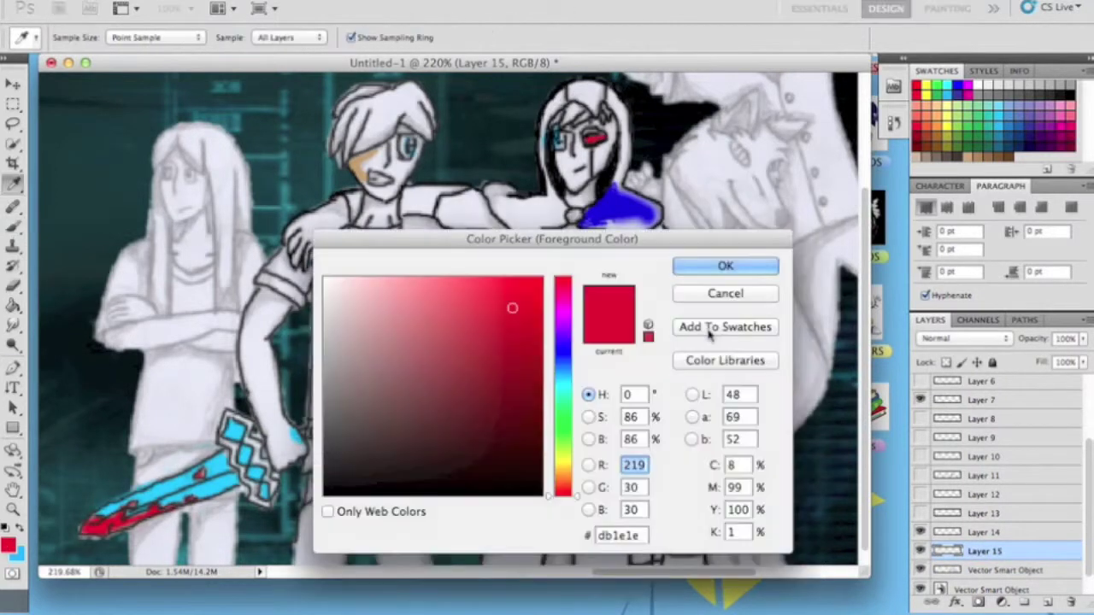
{"action": "left_click", "coordinate": [479, 342]}
{"action": "left_click", "coordinate": [726, 264]}
{"action": "mouse_move", "coordinate": [239, 402]}
{"action": "left_mouse_down"}
{"action": "mouse_move", "coordinate": [294, 440]}
{"action": "mouse_move", "coordinate": [248, 400]}
{"action": "mouse_move", "coordinate": [215, 433]}
{"action": "left_mouse_up"}
{"action": "key", "text": "e"}
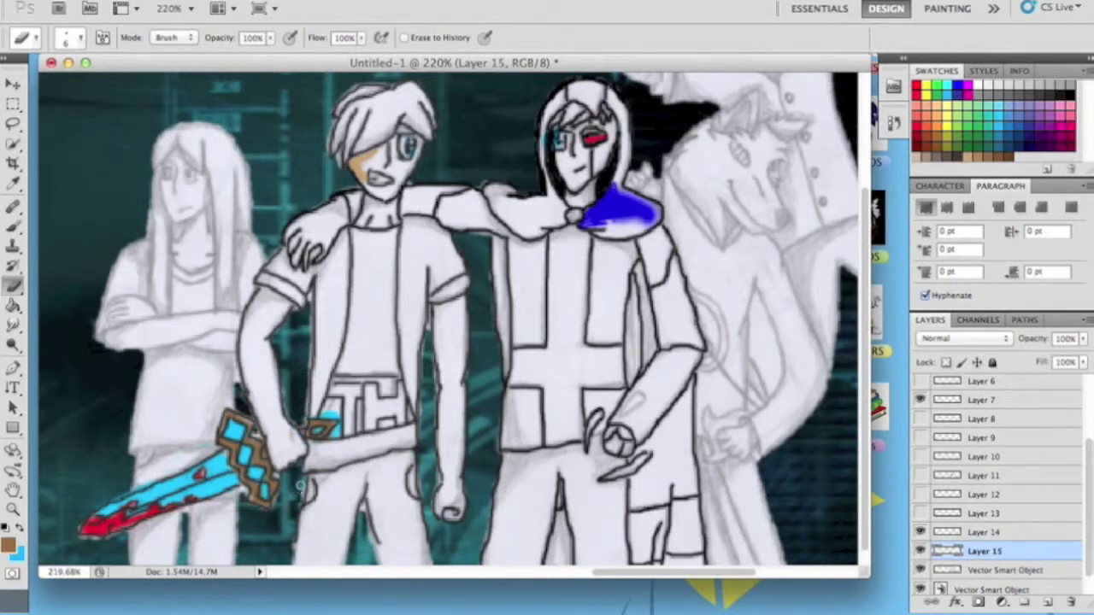
- Erase the stray light blue paint around the belt buckle on Layer 14 and show Layers 8 to 13
{"action": "left_click", "coordinate": [983, 532]}
{"action": "left_click_drag", "start_coordinate": [337, 427], "coordinate": [327, 417]}
{"action": "key", "text": "alt+]"}
{"action": "mouse_move", "coordinate": [920, 419]}
{"action": "left_mouse_down"}
{"action": "mouse_move", "coordinate": [921, 392]}
{"action": "mouse_move", "coordinate": [921, 523]}
{"action": "left_mouse_up"}
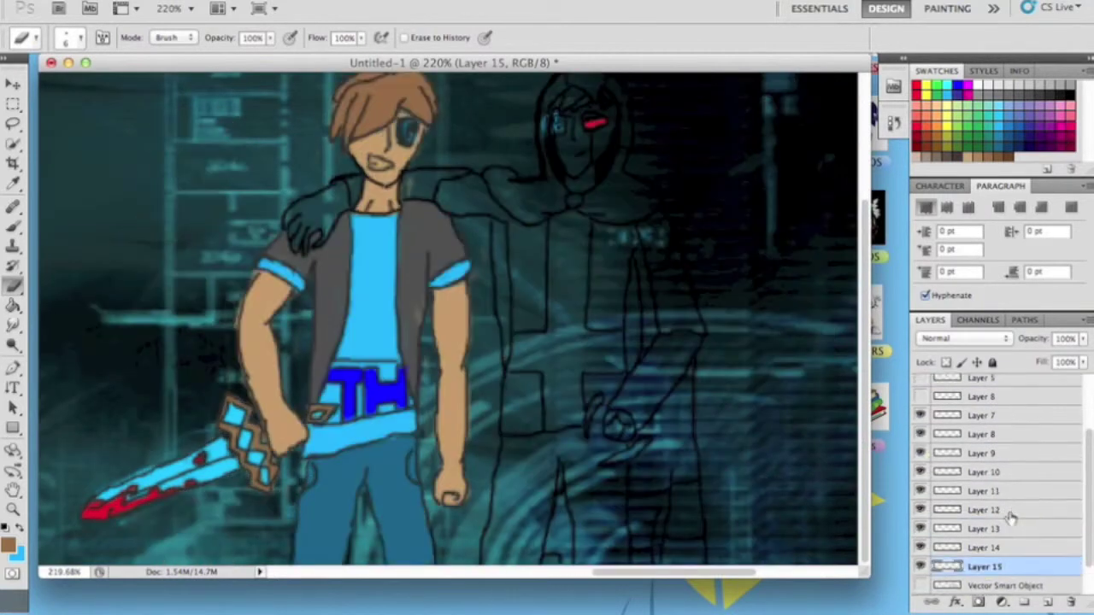
- Paint the whites of both figures' eyes on a new Layer 16 placed below Layer 15
{"action": "key", "text": "super+shift+n"}
{"action": "key", "text": "Return"}
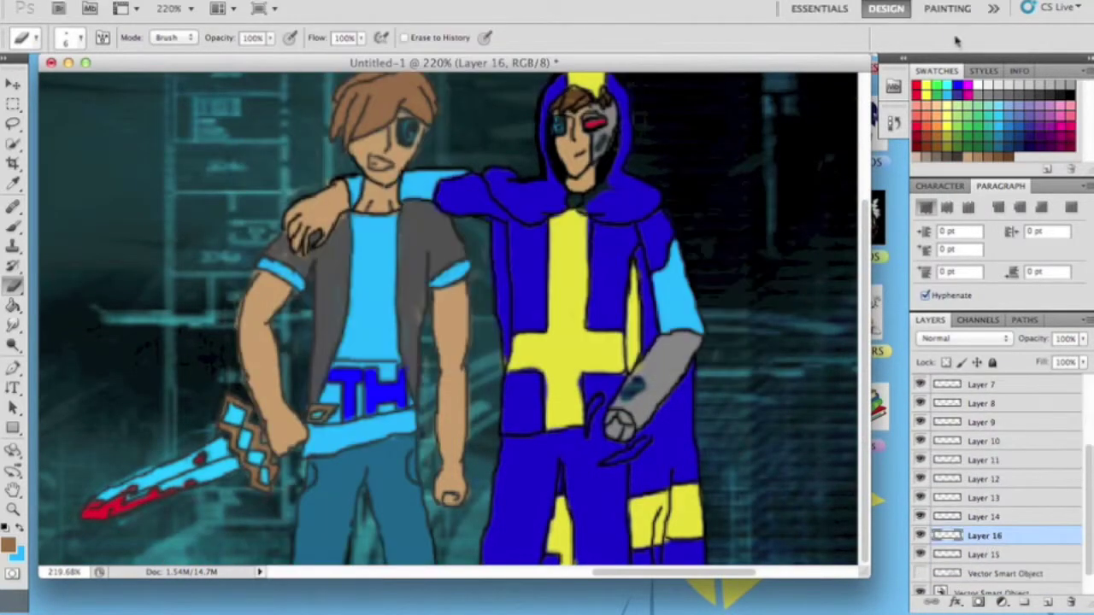
{"action": "key", "text": "b"}
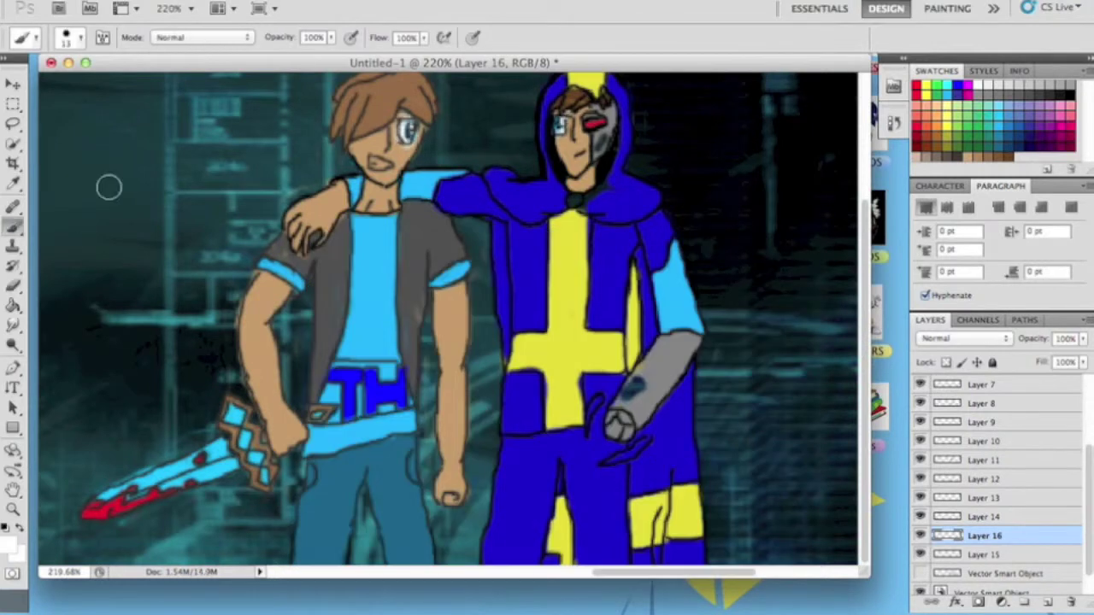
{"action": "left_click_drag", "start_coordinate": [982, 535], "coordinate": [983, 561]}
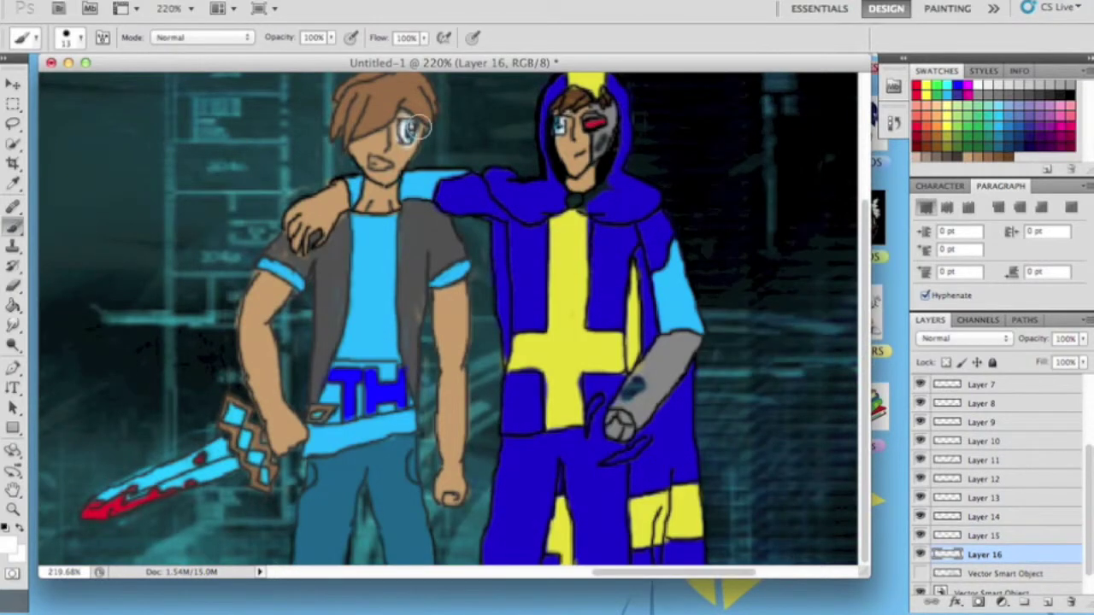
{"action": "key", "text": "e"}
- Retouch the short-haired figure's skin on Layer 8 using the skin tone sampled from the face
{"action": "left_click", "coordinate": [919, 402]}
{"action": "left_click", "coordinate": [10, 538]}
{"action": "left_click", "coordinate": [358, 153]}
{"action": "key", "text": "Return"}
{"action": "left_click", "coordinate": [983, 403]}
{"action": "left_click", "coordinate": [919, 403]}
{"action": "key", "text": "b"}
{"action": "key", "text": "e"}
{"action": "scroll", "coordinate": [713, 424], "scroll_direction": "up", "scroll_amount": 2}
{"action": "scroll", "coordinate": [713, 424], "scroll_direction": "down", "scroll_amount": 2}
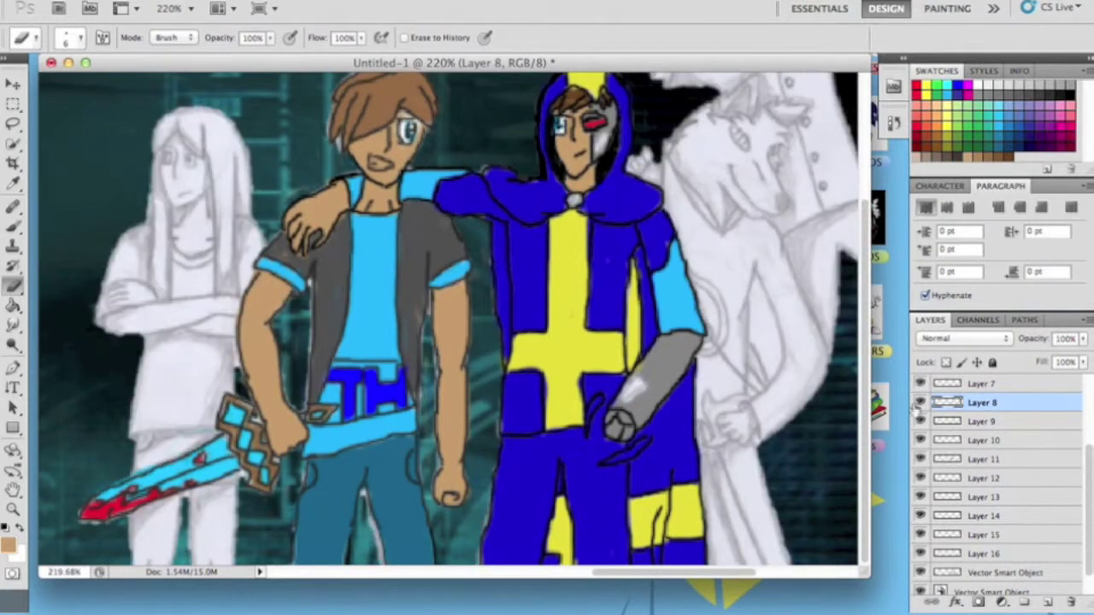
- Paint the highlight on the hooded figure's metal arm white on Layer 16
{"action": "left_click", "coordinate": [983, 554]}
{"action": "left_click", "coordinate": [10, 543]}
{"action": "left_click", "coordinate": [560, 125]}
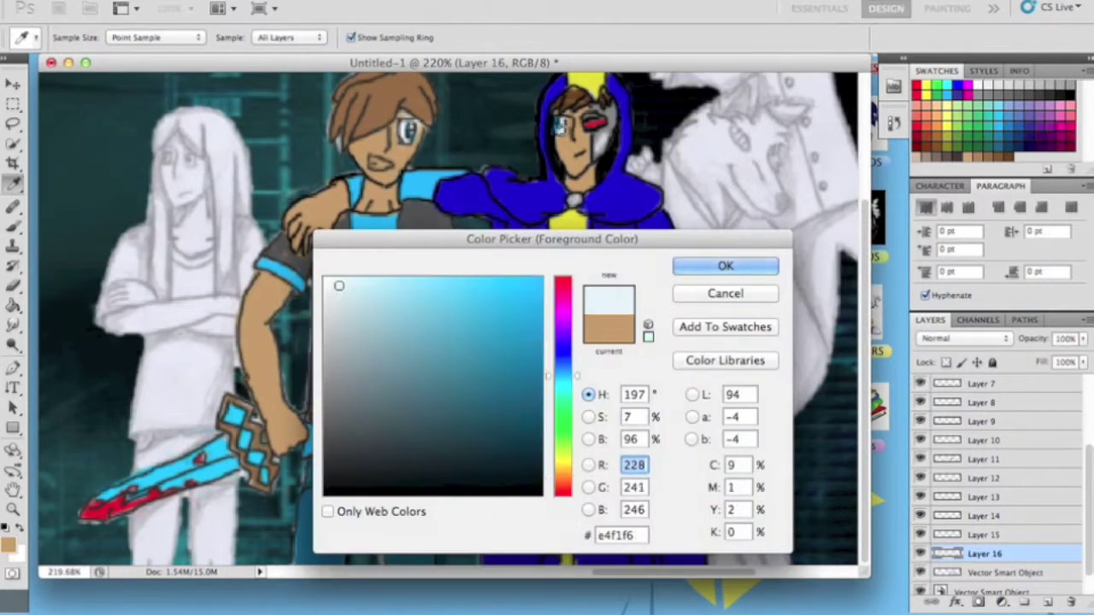
{"action": "left_click", "coordinate": [725, 266]}
{"action": "key", "text": "b"}
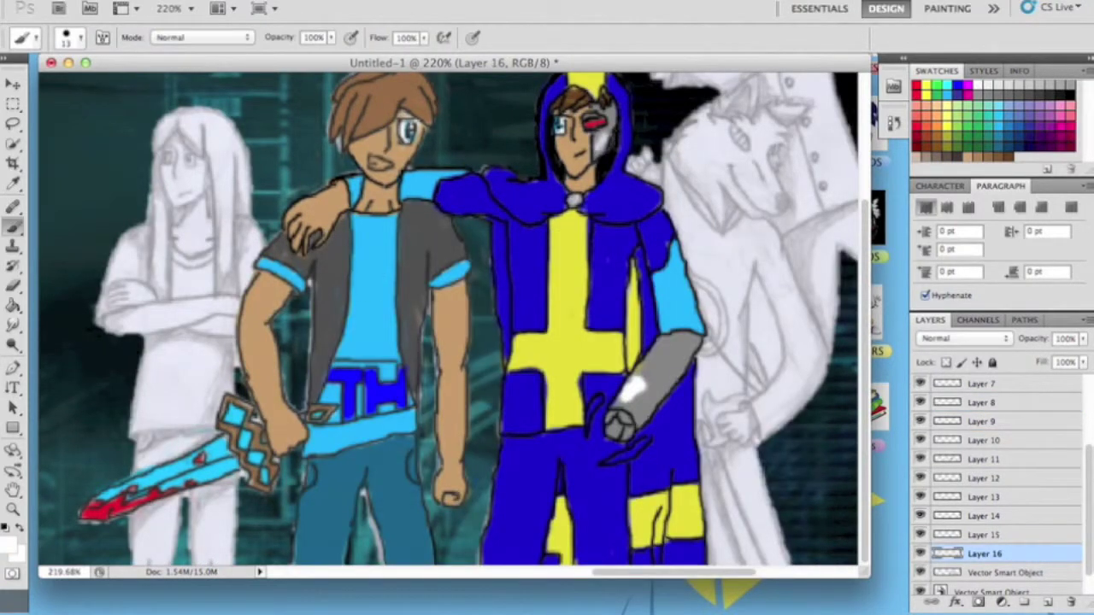
- Outline the wolf's jaw, muzzle, nose and nearer ear in black on Layer 1 with a 2 px brush
{"action": "key", "text": "ctrl+shift+alt+n"}
{"action": "left_click_drag", "start_coordinate": [703, 573], "coordinate": [742, 573]}
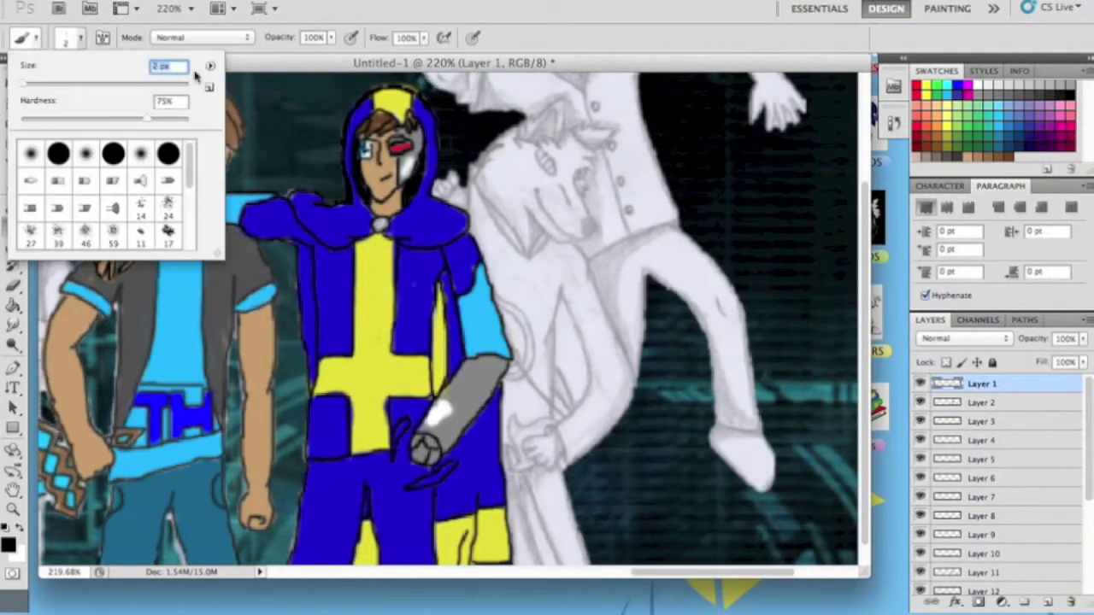
{"action": "left_click", "coordinate": [492, 141]}
{"action": "mouse_move", "coordinate": [487, 205]}
{"action": "left_mouse_down"}
{"action": "mouse_move", "coordinate": [517, 252]}
{"action": "mouse_move", "coordinate": [539, 243]}
{"action": "left_mouse_up"}
{"action": "mouse_move", "coordinate": [536, 198]}
{"action": "left_mouse_down"}
{"action": "mouse_move", "coordinate": [556, 227]}
{"action": "mouse_move", "coordinate": [590, 244]}
{"action": "left_mouse_up"}
{"action": "left_click_drag", "start_coordinate": [523, 207], "coordinate": [524, 214]}
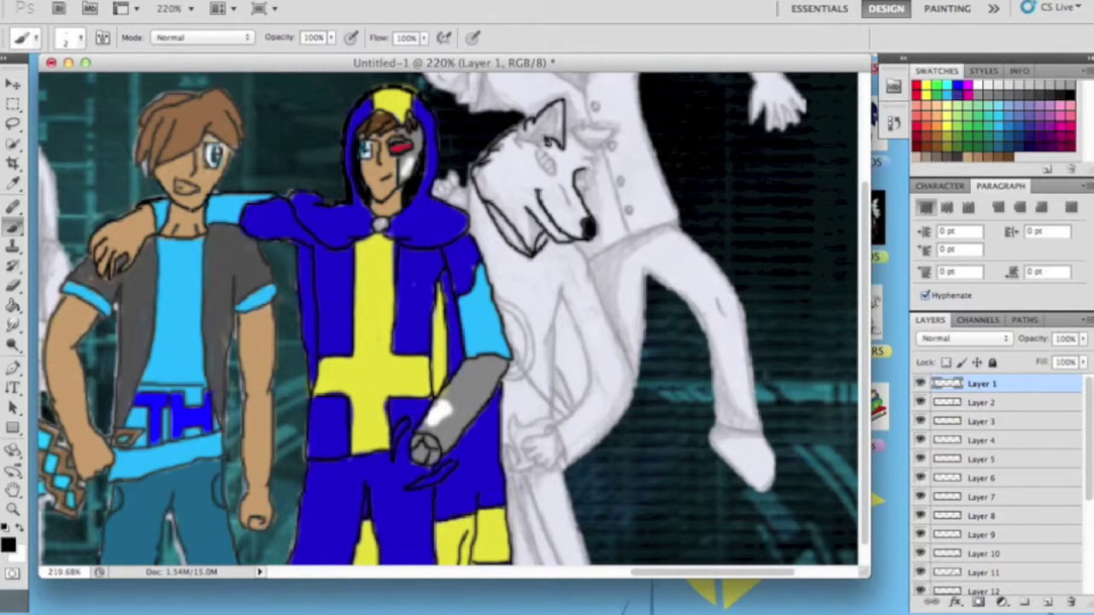
- Outline the wolf's eyes, second ear and cheek fur in black with a 1 px brush
{"action": "left_click", "coordinate": [34, 36]}
{"action": "left_click_drag", "start_coordinate": [29, 89], "coordinate": [23, 89]}
{"action": "key", "text": "Return"}
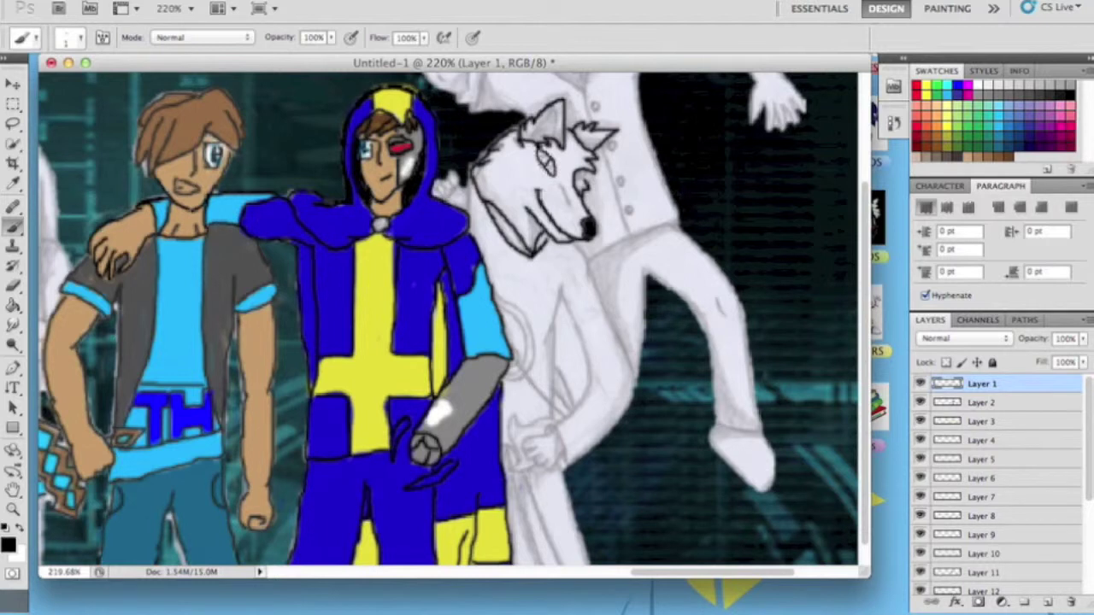
{"action": "left_click", "coordinate": [81, 37]}
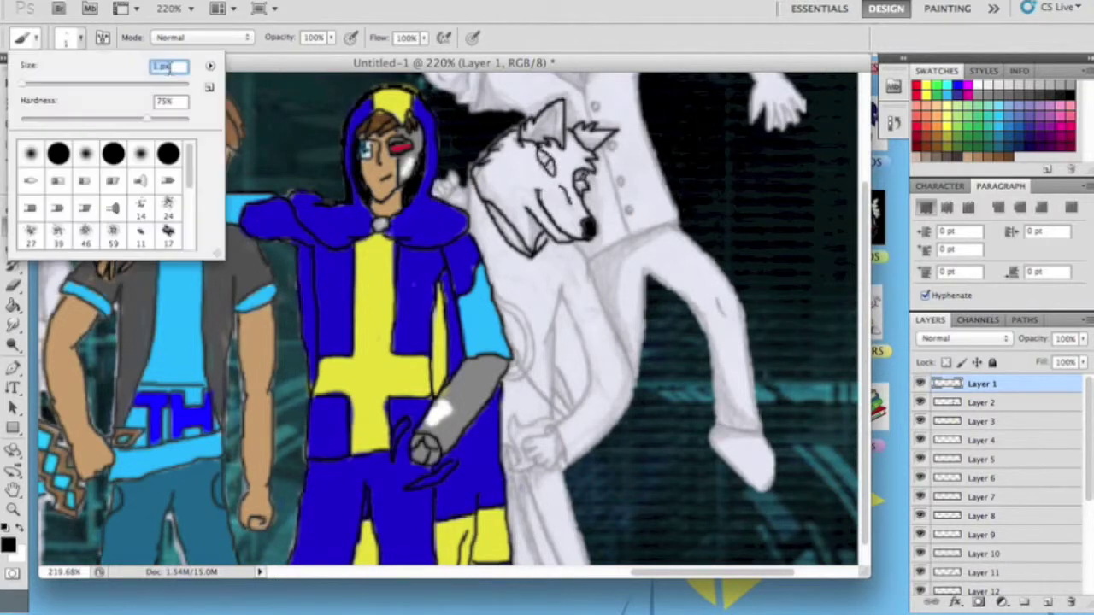
{"action": "key", "text": "Return"}
- Outline the wolf's arm, hand, torso and outer leg edge in black with a 2 px brush
{"action": "left_click", "coordinate": [80, 38]}
{"action": "type", "text": "2"}
{"action": "key", "text": "Return"}
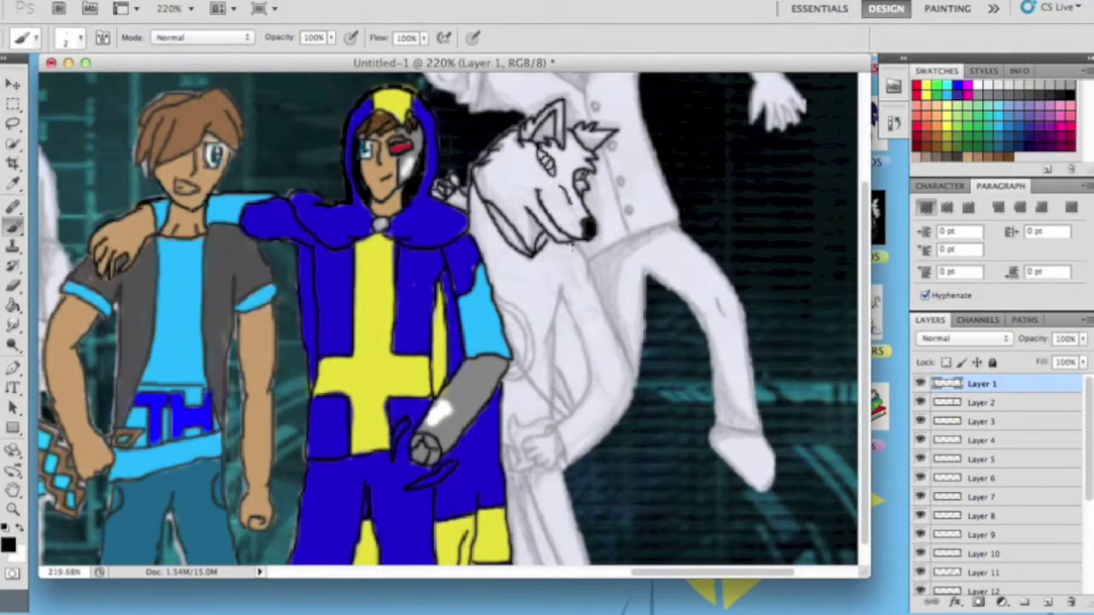
{"action": "mouse_move", "coordinate": [598, 282]}
{"action": "left_mouse_down"}
{"action": "mouse_move", "coordinate": [636, 410]}
{"action": "mouse_move", "coordinate": [566, 468]}
{"action": "left_mouse_up"}
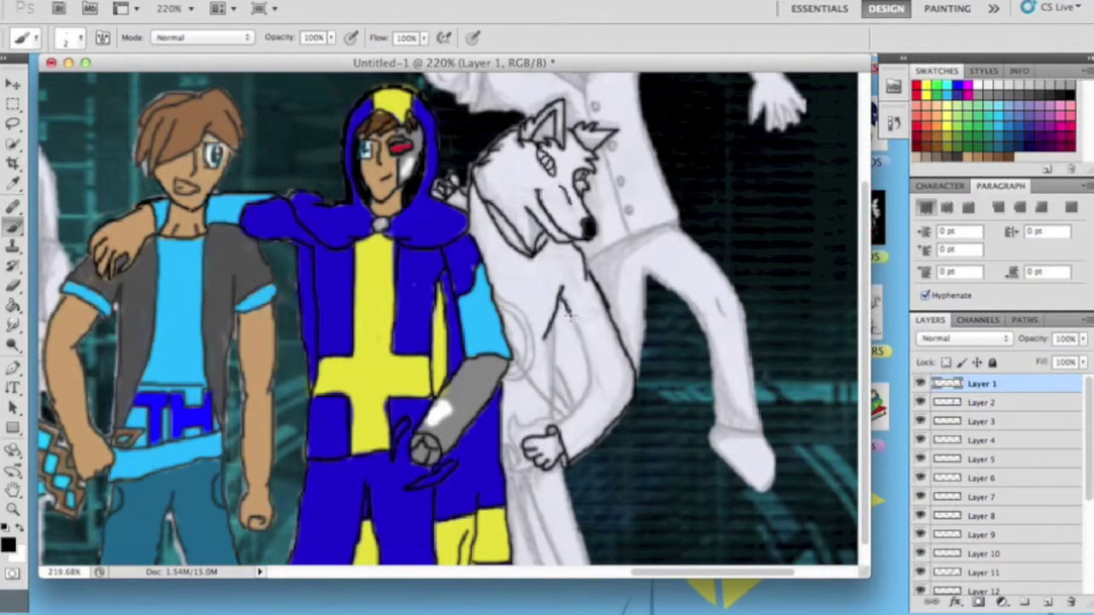
{"action": "left_click_drag", "start_coordinate": [570, 316], "coordinate": [554, 423]}
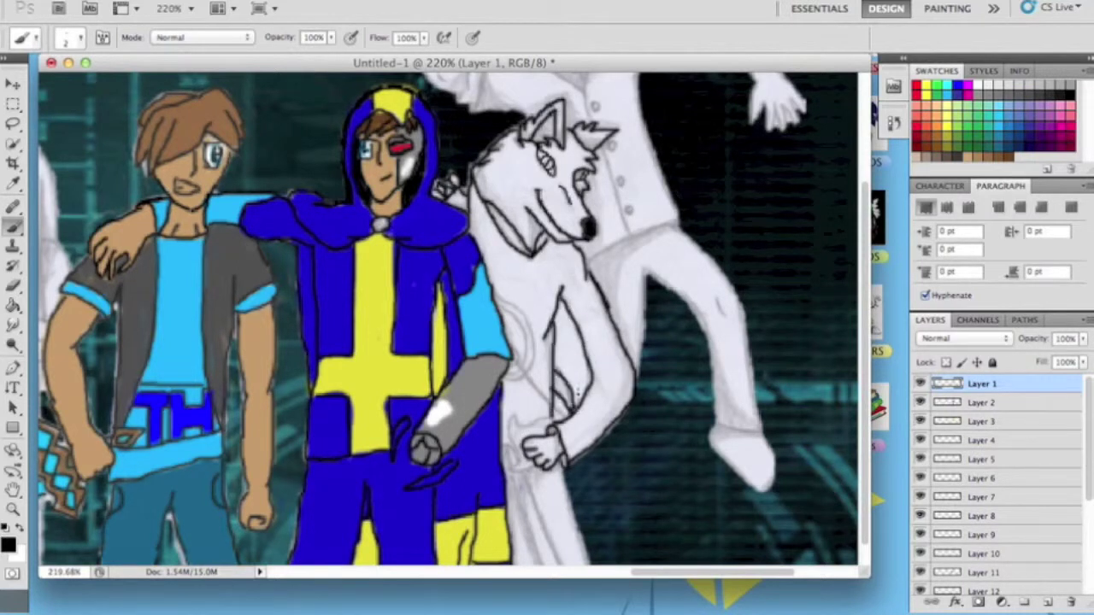
{"action": "left_click_drag", "start_coordinate": [574, 470], "coordinate": [593, 564]}
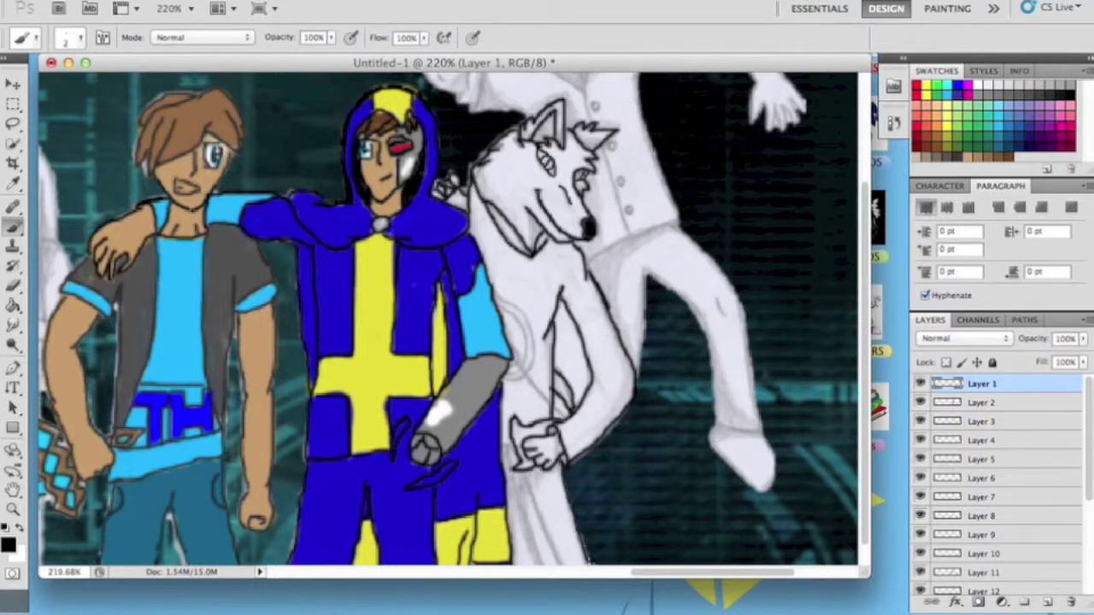
- Outline the wolf's inner leg lines, belt and round chest emblem in black on Layer 1
{"action": "left_click_drag", "start_coordinate": [523, 474], "coordinate": [560, 568]}
{"action": "left_click_drag", "start_coordinate": [527, 530], "coordinate": [546, 566]}
{"action": "scroll", "coordinate": [538, 547], "scroll_direction": "down", "scroll_amount": 1}
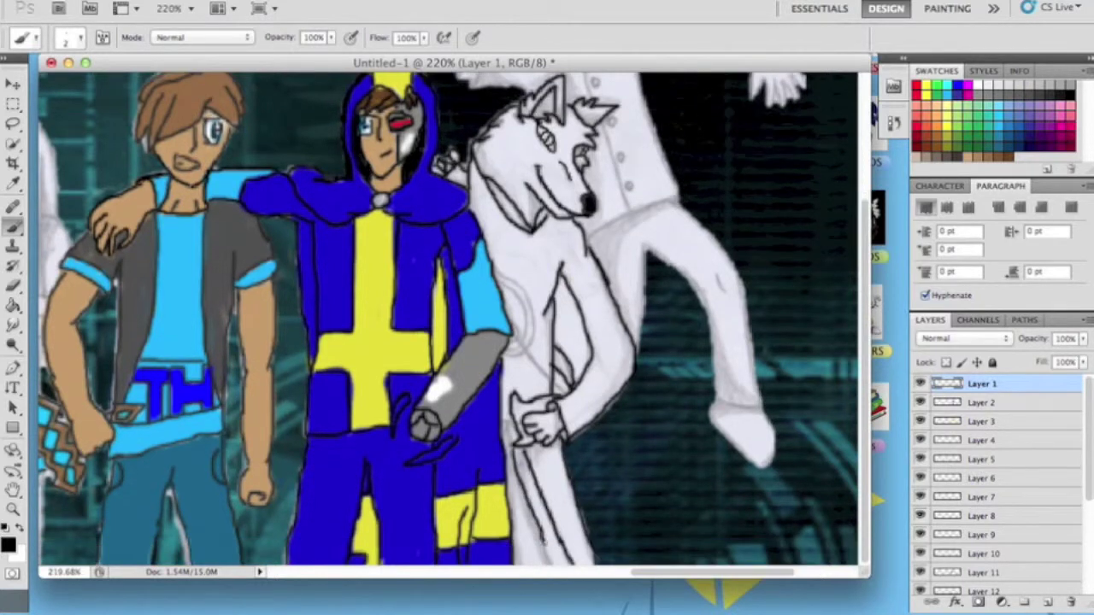
{"action": "left_click_drag", "start_coordinate": [551, 328], "coordinate": [545, 389]}
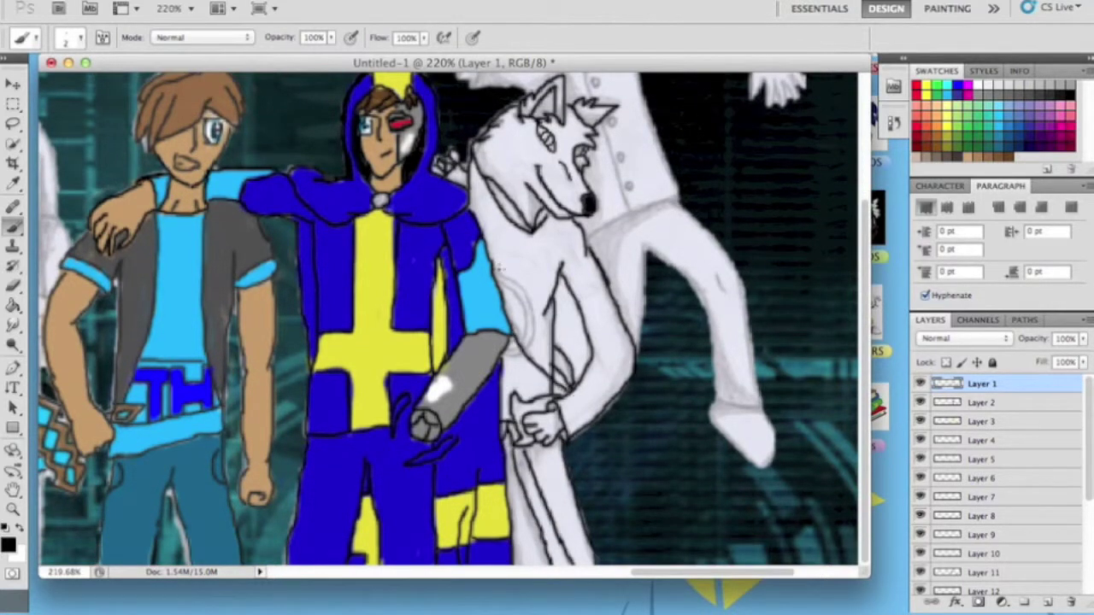
{"action": "left_click_drag", "start_coordinate": [518, 282], "coordinate": [535, 359]}
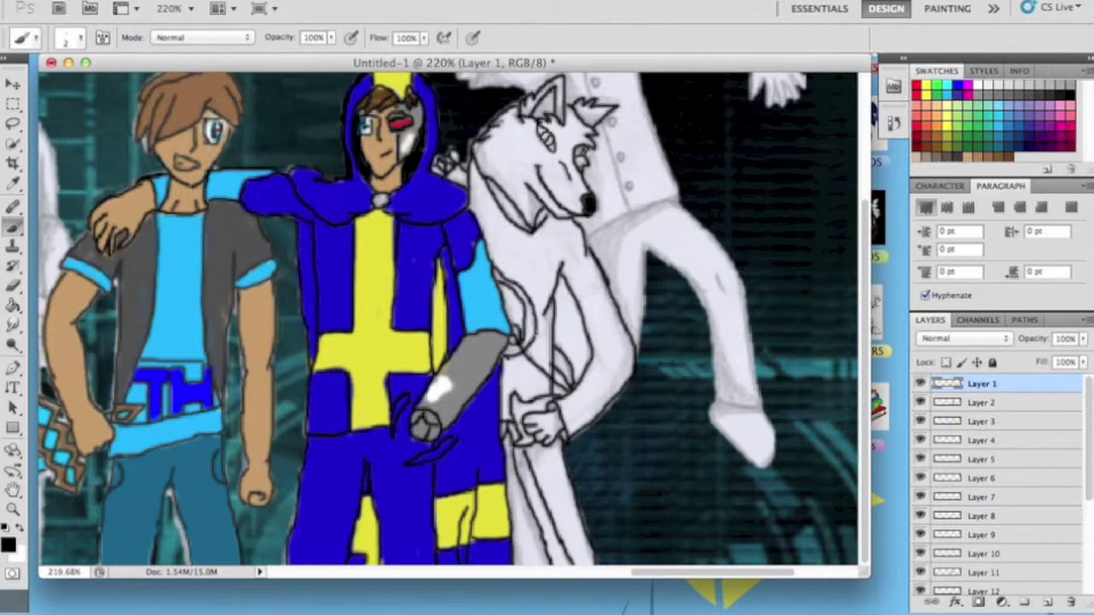
- Paint the wolf's head and hand grey on a new Layer 17 placed below Layer 16
{"action": "scroll", "coordinate": [449, 321], "scroll_direction": "up", "scroll_amount": 5}
{"action": "left_click", "coordinate": [8, 544]}
{"action": "left_click", "coordinate": [327, 362]}
{"action": "left_click", "coordinate": [757, 264]}
{"action": "left_click", "coordinate": [68, 38]}
{"action": "left_click_drag", "start_coordinate": [36, 83], "coordinate": [41, 83]}
{"action": "key", "text": "Return"}
{"action": "key", "text": "ctrl+shift+n"}
{"action": "key", "text": "Return"}
{"action": "mouse_move", "coordinate": [513, 256]}
{"action": "left_mouse_down"}
{"action": "mouse_move", "coordinate": [564, 222]}
{"action": "mouse_move", "coordinate": [598, 232]}
{"action": "left_mouse_up"}
- Erase the excess grey around the wolf's head and hand on Layer 17
{"action": "scroll", "coordinate": [616, 389], "scroll_direction": "down", "scroll_amount": 3}
{"action": "left_click", "coordinate": [13, 285]}
{"action": "mouse_move", "coordinate": [621, 133]}
{"action": "left_mouse_down"}
{"action": "mouse_move", "coordinate": [577, 97]}
{"action": "mouse_move", "coordinate": [570, 104]}
{"action": "mouse_move", "coordinate": [612, 130]}
{"action": "mouse_move", "coordinate": [539, 112]}
{"action": "left_mouse_up"}
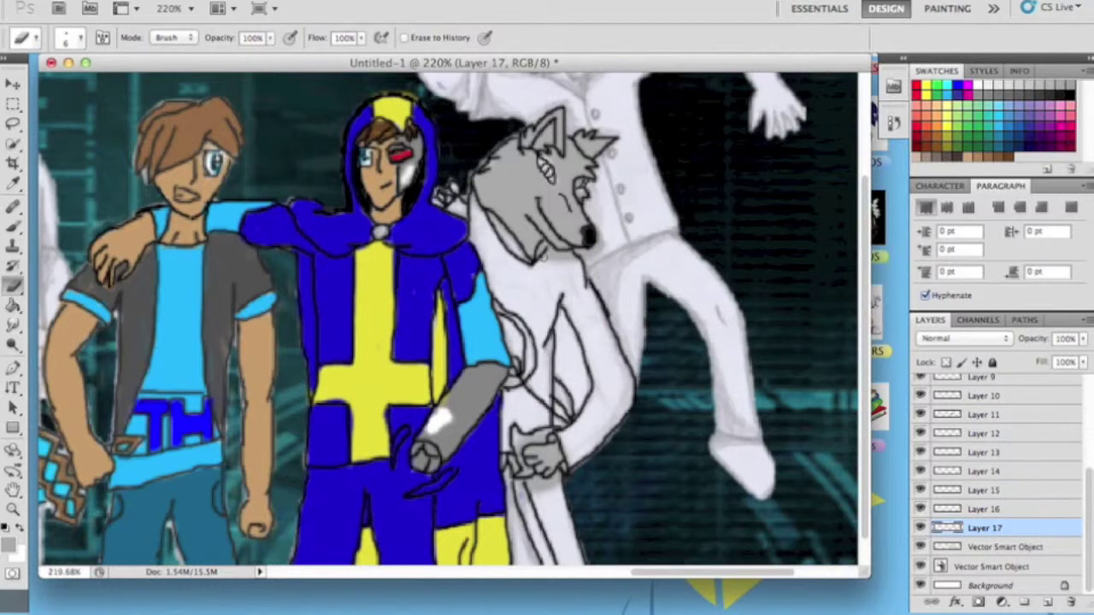
{"action": "left_click_drag", "start_coordinate": [521, 467], "coordinate": [565, 476]}
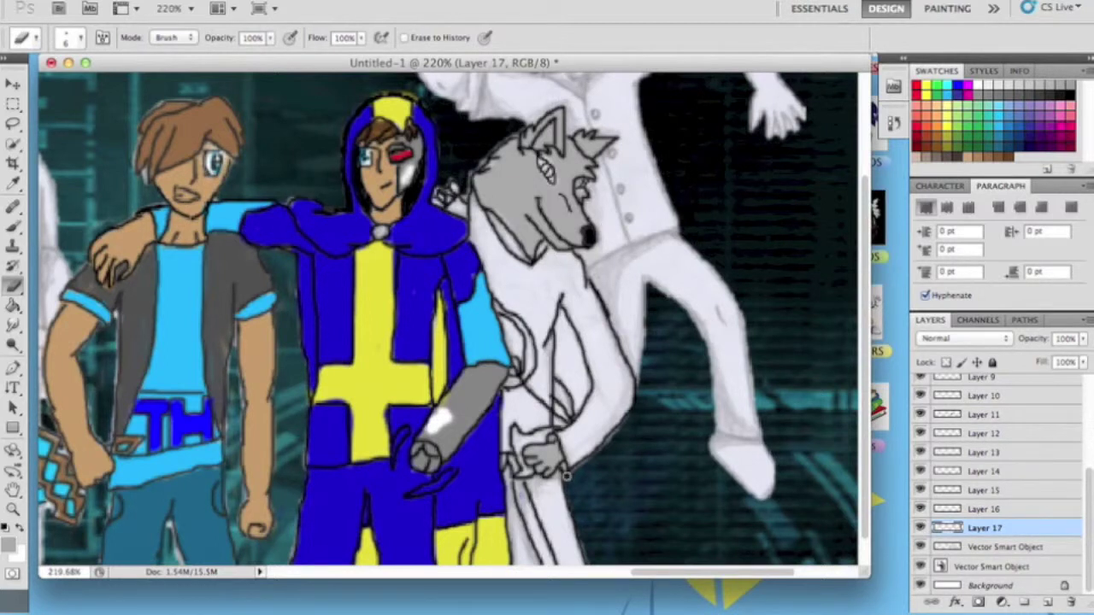
- Paint the whites of the wolf's eyes on Layer 7
{"action": "scroll", "coordinate": [1000, 479], "scroll_direction": "up", "scroll_amount": 3}
{"action": "left_click", "coordinate": [983, 392]}
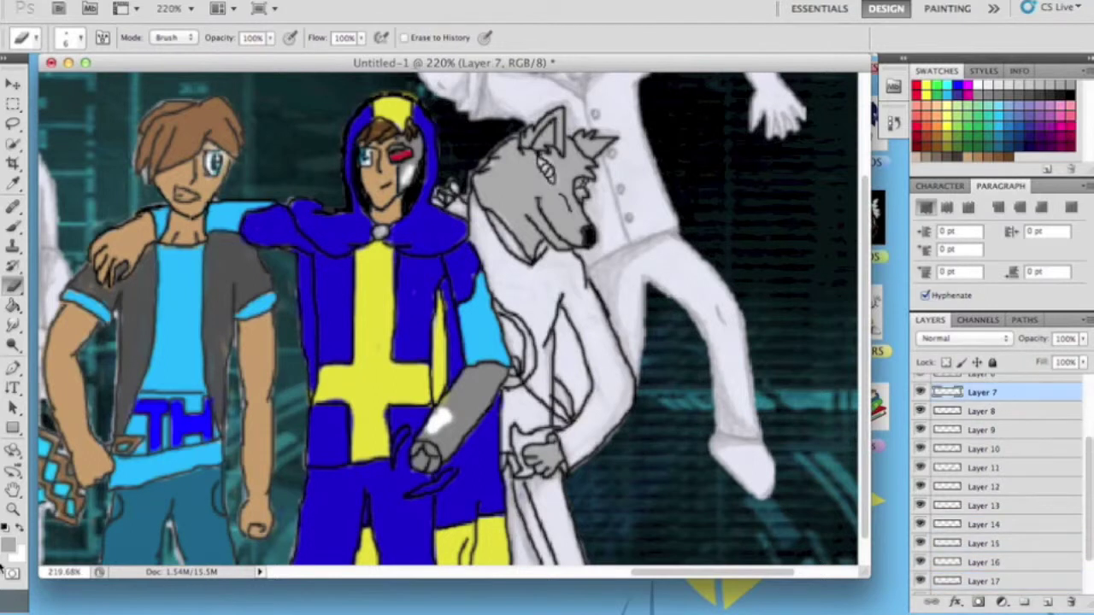
{"action": "key", "text": "b"}
{"action": "mouse_move", "coordinate": [547, 171]}
{"action": "left_mouse_down"}
{"action": "mouse_move", "coordinate": [590, 193]}
{"action": "mouse_move", "coordinate": [524, 182]}
{"action": "mouse_move", "coordinate": [560, 171]}
{"action": "mouse_move", "coordinate": [596, 200]}
{"action": "left_mouse_up"}
{"action": "key", "text": "e"}
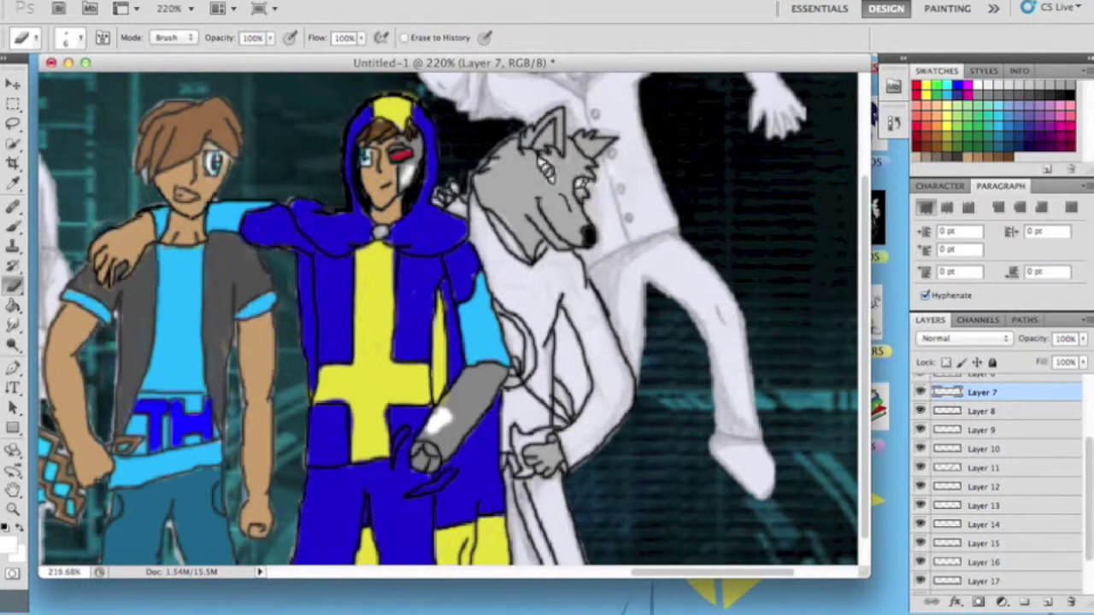
- Paint the wolf's irises yellow on Layer 7 with a 3 px brush
{"action": "left_click", "coordinate": [10, 542]}
{"action": "left_click", "coordinate": [725, 264]}
{"action": "key", "text": "b"}
{"action": "left_click", "coordinate": [82, 38]}
{"action": "key", "text": "Return"}
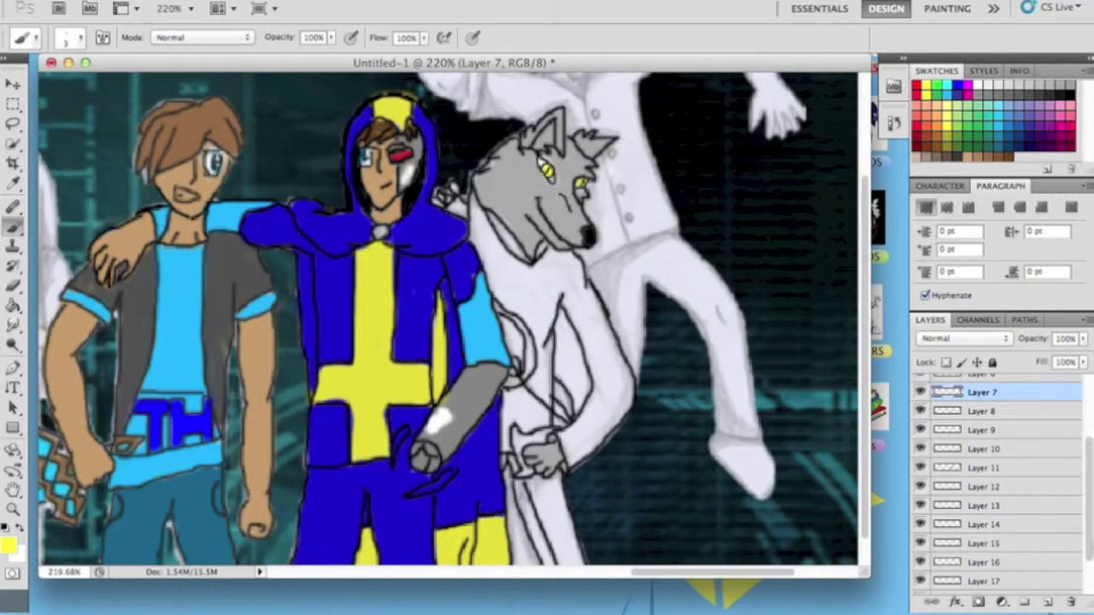
- Hide the colour layers 2 to 17 and add a new Layer 18 below Layer 17
{"action": "left_click", "coordinate": [983, 581]}
{"action": "scroll", "coordinate": [992, 479], "scroll_direction": "down", "scroll_amount": 2}
{"action": "left_click_drag", "start_coordinate": [921, 389], "coordinate": [921, 540]}
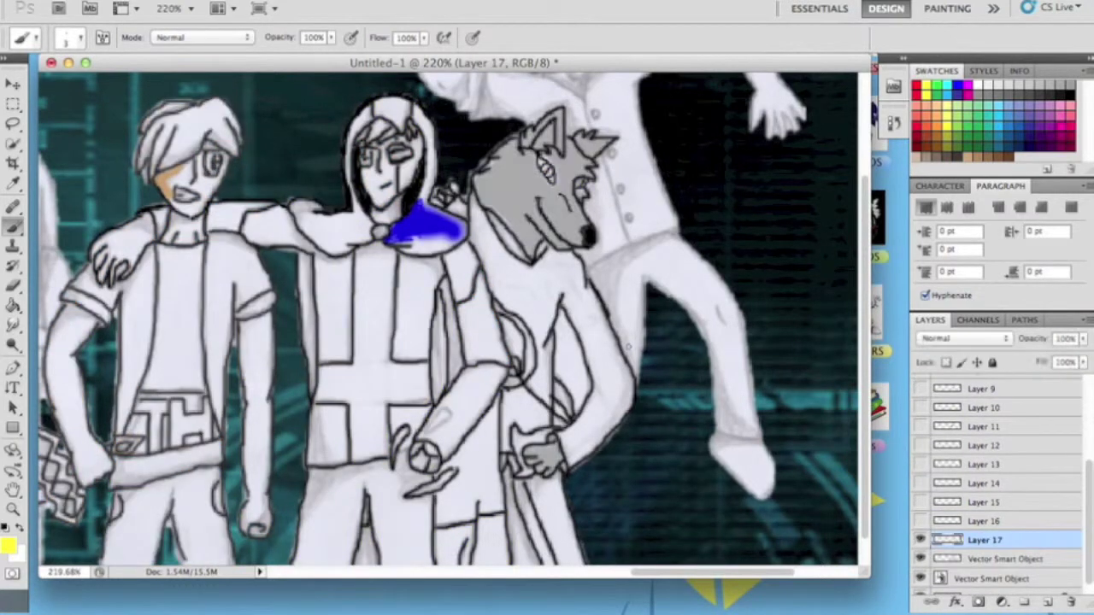
{"action": "scroll", "coordinate": [992, 461], "scroll_direction": "up", "scroll_amount": 2}
{"action": "left_click", "coordinate": [920, 408]}
{"action": "left_click", "coordinate": [256, 1]}
{"action": "left_click", "coordinate": [281, 5]}
- Paint the wolf's collar, round chest emblem, belt and leg stripe red on Layer 18
{"action": "scroll", "coordinate": [979, 535], "scroll_direction": "up", "scroll_amount": 3}
{"action": "left_click", "coordinate": [8, 544]}
{"action": "left_click", "coordinate": [562, 279]}
{"action": "left_click", "coordinate": [728, 265]}
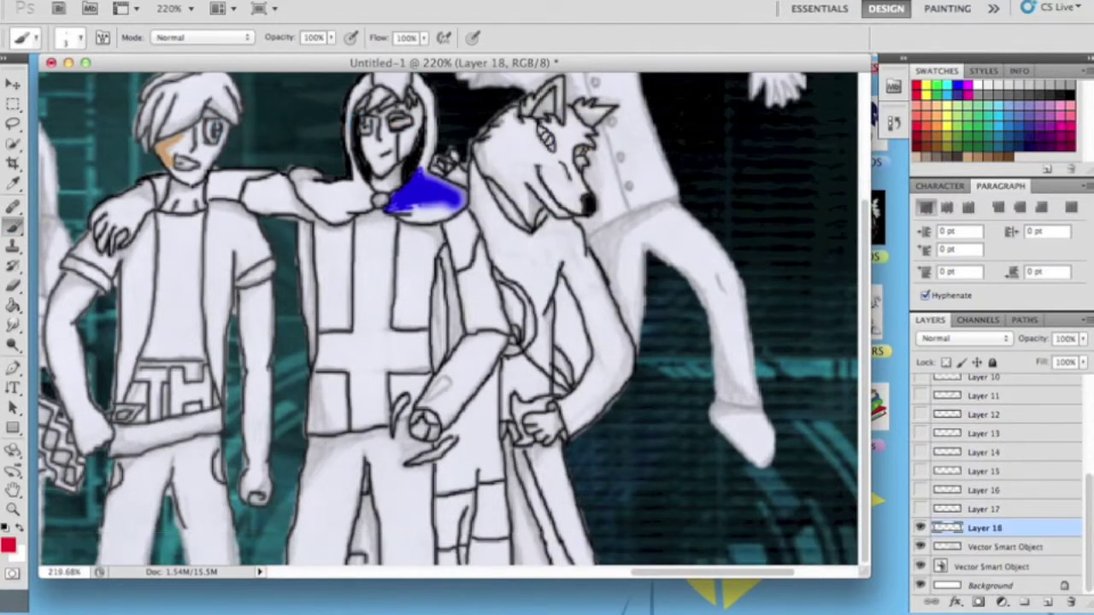
{"action": "left_click_drag", "start_coordinate": [503, 170], "coordinate": [515, 350]}
{"action": "left_click_drag", "start_coordinate": [502, 418], "coordinate": [581, 539]}
- Erase the excess red around and inside the wolf's round chest emblem on Layer 18
{"action": "key", "text": "e"}
{"action": "left_click_drag", "start_coordinate": [493, 269], "coordinate": [492, 364]}
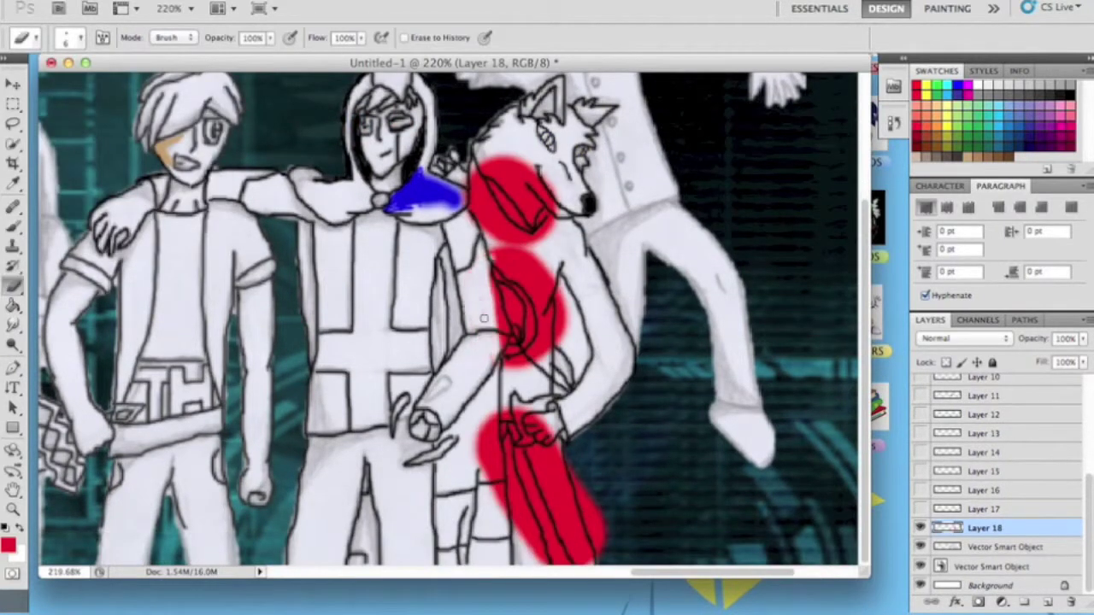
{"action": "left_click_drag", "start_coordinate": [504, 241], "coordinate": [555, 312]}
{"action": "left_click", "coordinate": [71, 37]}
{"action": "mouse_move", "coordinate": [513, 260]}
{"action": "left_mouse_down"}
{"action": "mouse_move", "coordinate": [560, 309]}
{"action": "mouse_move", "coordinate": [510, 363]}
{"action": "left_mouse_up"}
{"action": "left_click", "coordinate": [80, 38]}
{"action": "left_click_drag", "start_coordinate": [500, 287], "coordinate": [513, 349]}
- Erase the excess red around the wolf's belt, leg stripe and collar on Layer 18
{"action": "mouse_move", "coordinate": [472, 417]}
{"action": "left_mouse_down"}
{"action": "mouse_move", "coordinate": [506, 545]}
{"action": "mouse_move", "coordinate": [547, 556]}
{"action": "left_mouse_up"}
{"action": "mouse_move", "coordinate": [483, 393]}
{"action": "left_mouse_down"}
{"action": "mouse_move", "coordinate": [508, 404]}
{"action": "mouse_move", "coordinate": [559, 478]}
{"action": "left_mouse_up"}
{"action": "left_click_drag", "start_coordinate": [547, 427], "coordinate": [598, 556]}
{"action": "left_click_drag", "start_coordinate": [572, 504], "coordinate": [530, 550]}
{"action": "left_click", "coordinate": [81, 38]}
{"action": "key", "text": "Return"}
{"action": "mouse_move", "coordinate": [505, 245]}
{"action": "left_mouse_down"}
{"action": "mouse_move", "coordinate": [478, 188]}
{"action": "mouse_move", "coordinate": [537, 229]}
{"action": "mouse_move", "coordinate": [547, 166]}
{"action": "mouse_move", "coordinate": [503, 182]}
{"action": "mouse_move", "coordinate": [535, 179]}
{"action": "left_mouse_up"}
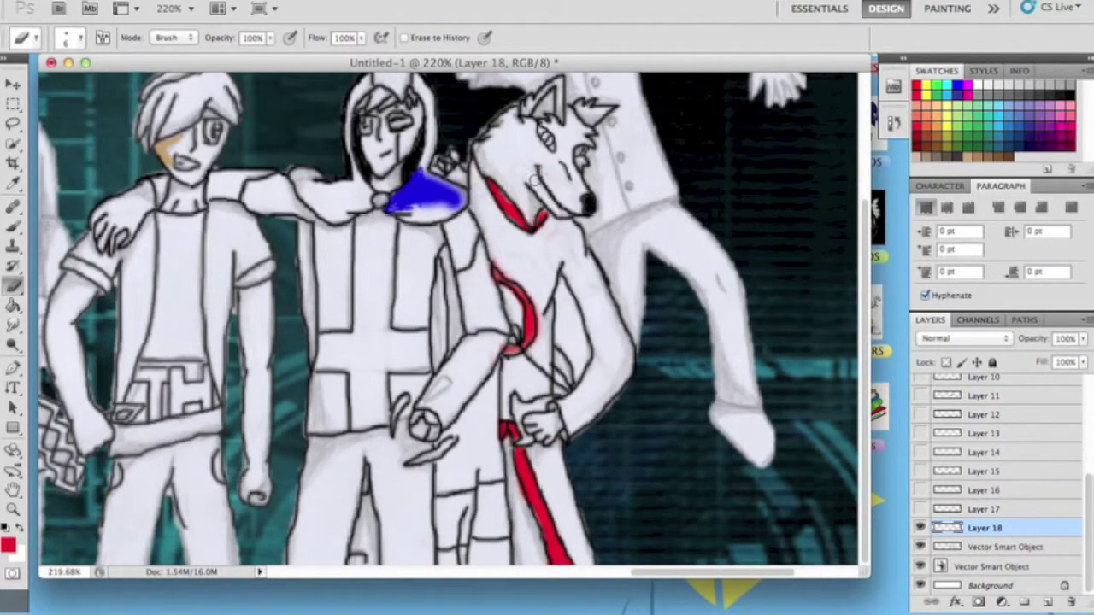
- Retouch the red ring of the wolf's chest emblem with a 5 px brush
{"action": "key", "text": "b"}
{"action": "left_click", "coordinate": [80, 38]}
{"action": "key", "text": "Return"}
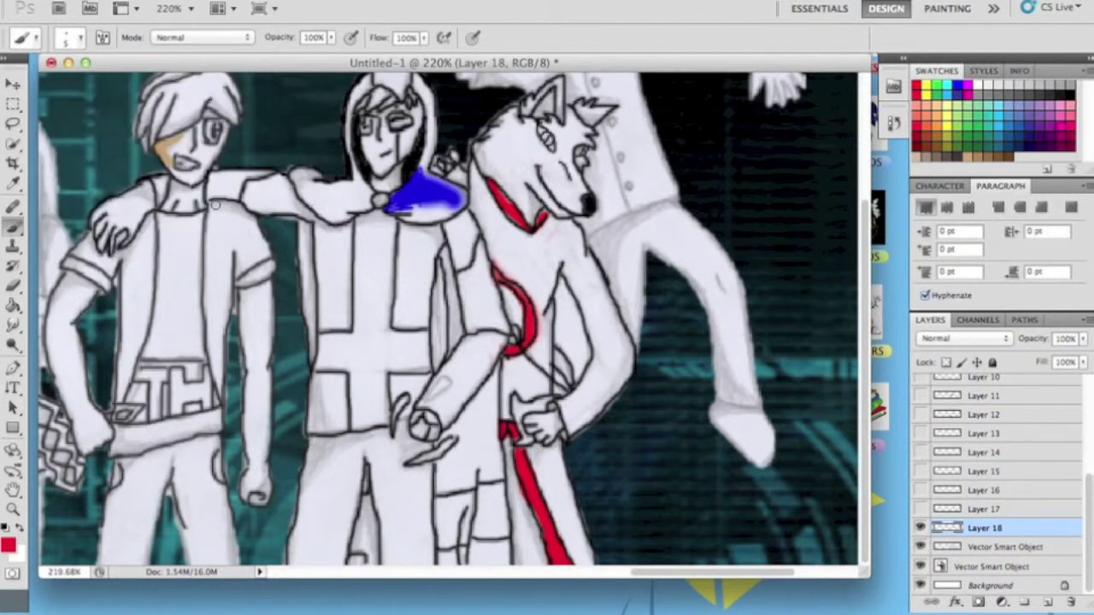
{"action": "key", "text": "e"}
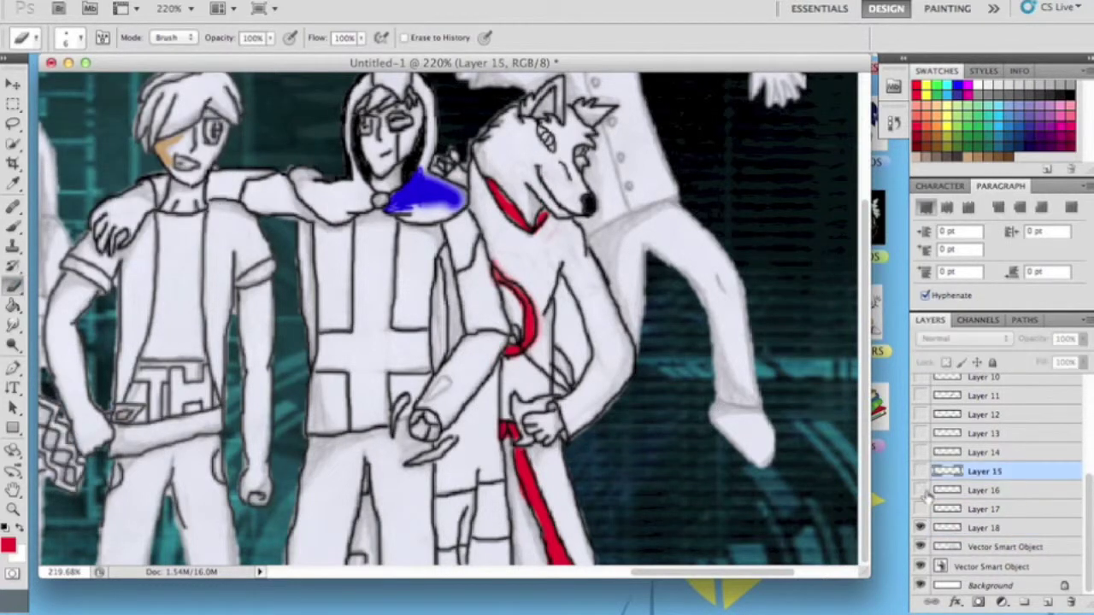
- Show Layers 8 and 17 and paint the inside of the wolf's chest emblem peach on Layer 8
{"action": "left_click", "coordinate": [983, 470]}
{"action": "scroll", "coordinate": [921, 385], "scroll_direction": "up", "scroll_amount": 1}
{"action": "left_click_drag", "start_coordinate": [921, 385], "coordinate": [921, 494]}
{"action": "scroll", "coordinate": [983, 444], "scroll_direction": "up", "scroll_amount": 3}
{"action": "left_click", "coordinate": [983, 443]}
{"action": "left_click", "coordinate": [8, 544]}
{"action": "left_click", "coordinate": [472, 288]}
{"action": "left_click", "coordinate": [725, 264]}
{"action": "key", "text": "b"}
{"action": "left_click_drag", "start_coordinate": [504, 291], "coordinate": [513, 320]}
- Show Layer 9 and paint the small detail at the chest emblem's lower edge white on Layer 8
{"action": "left_click", "coordinate": [7, 545]}
{"action": "left_click", "coordinate": [744, 264]}
{"action": "key", "text": "e"}
{"action": "key", "text": "Escape"}
{"action": "left_click", "coordinate": [920, 461]}
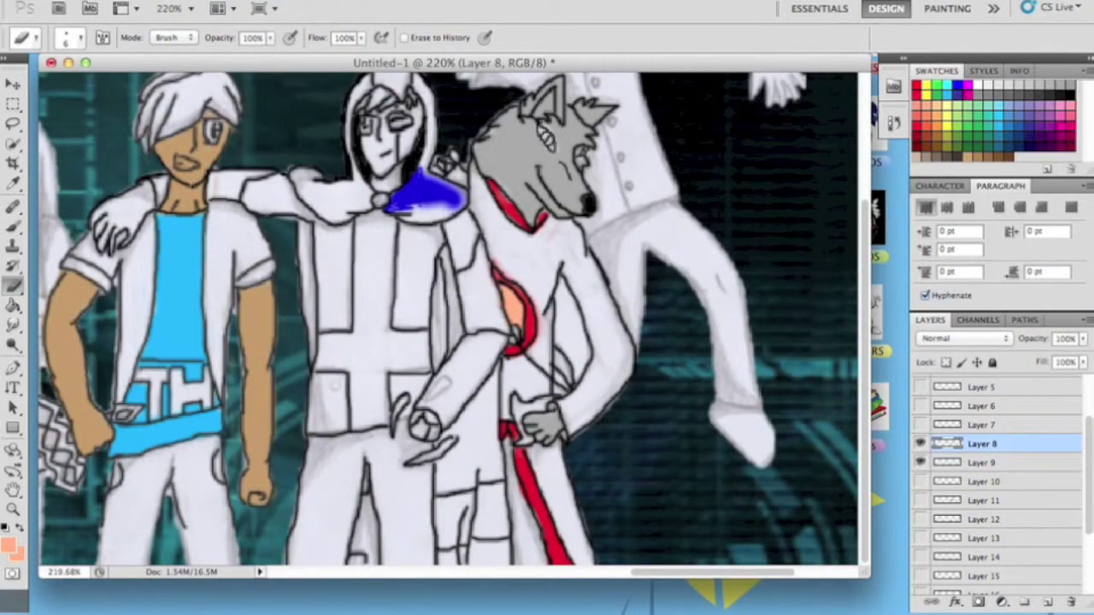
{"action": "key", "text": "b"}
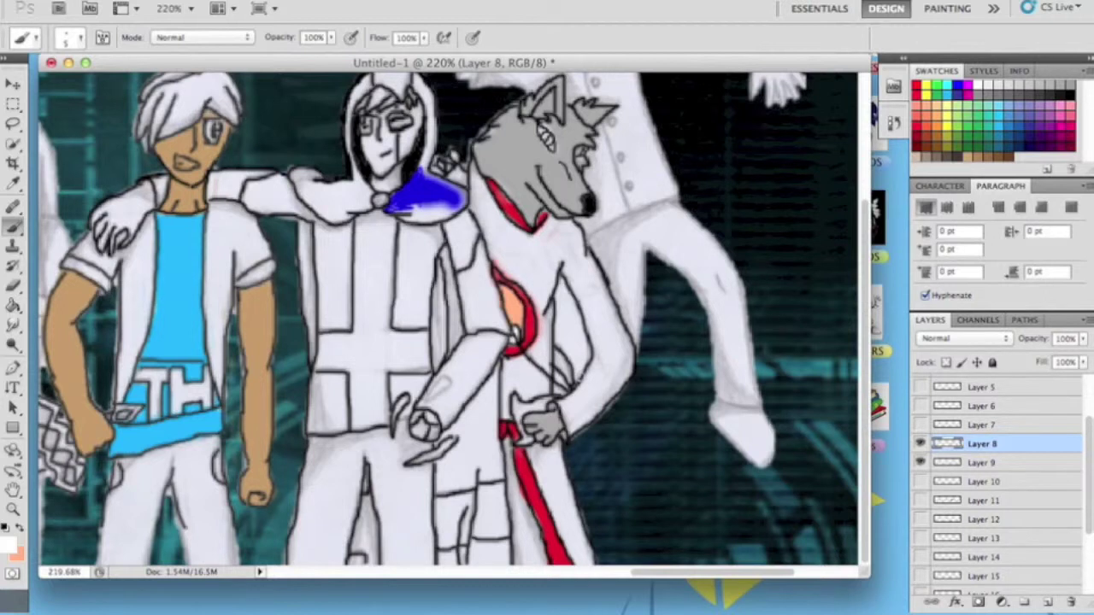
- Paint the area behind the wolf's shoulder hand and the piece between its hip and bent arm brown on Layer 9
{"action": "left_click", "coordinate": [974, 463]}
{"action": "left_click", "coordinate": [8, 544]}
{"action": "left_click", "coordinate": [759, 264]}
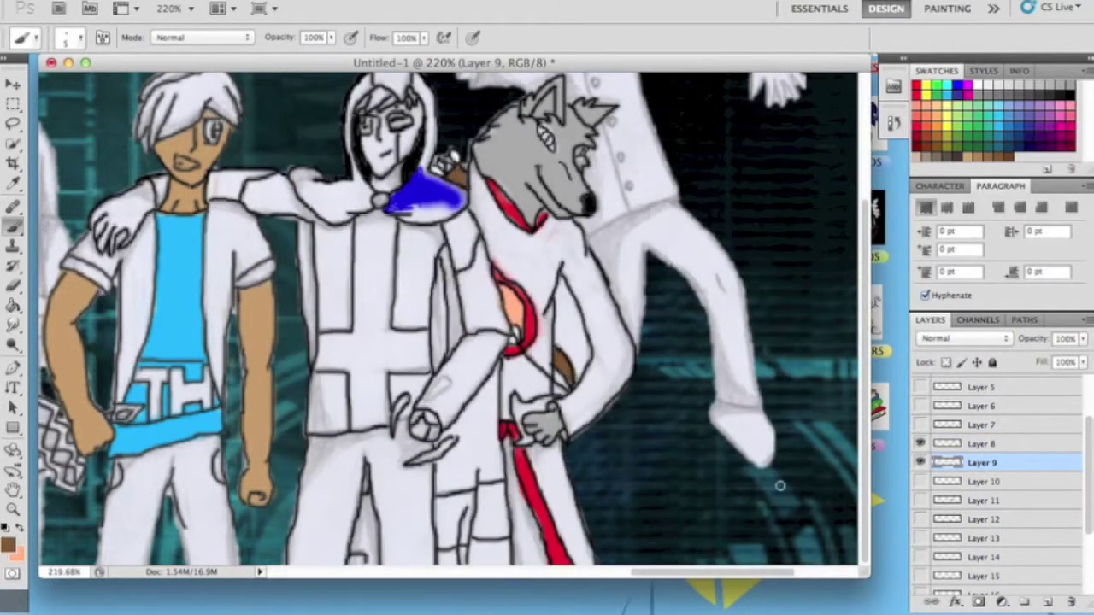
- Show Layer 10 and paint the wolf's suit dark grey on it with a 29 px brush
{"action": "left_click", "coordinate": [983, 482]}
{"action": "left_click", "coordinate": [920, 481]}
{"action": "left_click", "coordinate": [8, 544]}
{"action": "left_click", "coordinate": [704, 264]}
{"action": "left_click", "coordinate": [77, 38]}
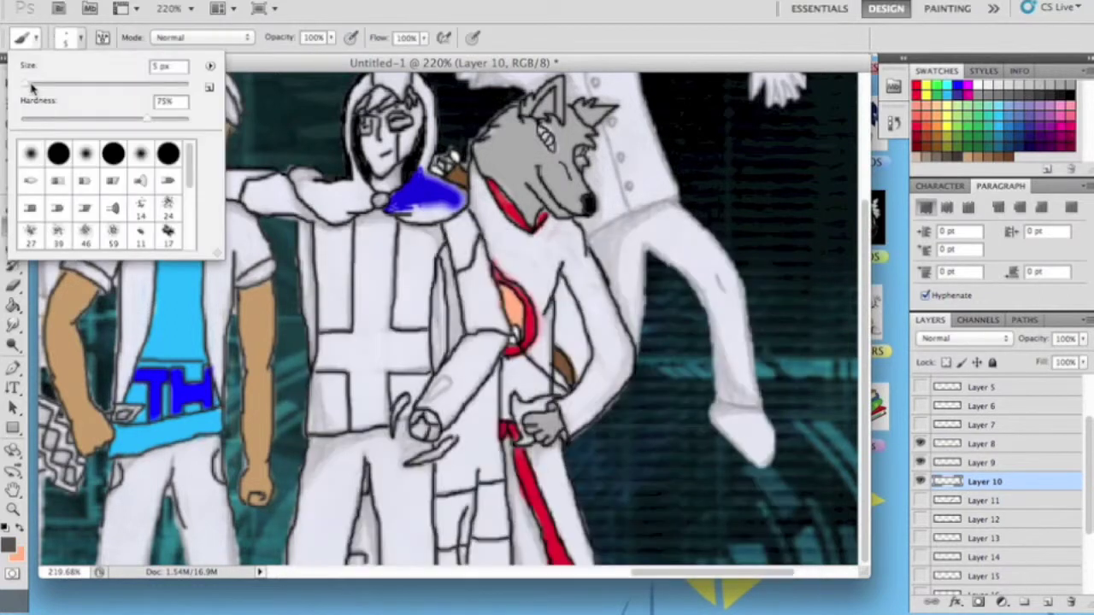
{"action": "mouse_move", "coordinate": [466, 171]}
{"action": "left_mouse_down"}
{"action": "mouse_move", "coordinate": [557, 237]}
{"action": "mouse_move", "coordinate": [563, 568]}
{"action": "left_mouse_up"}
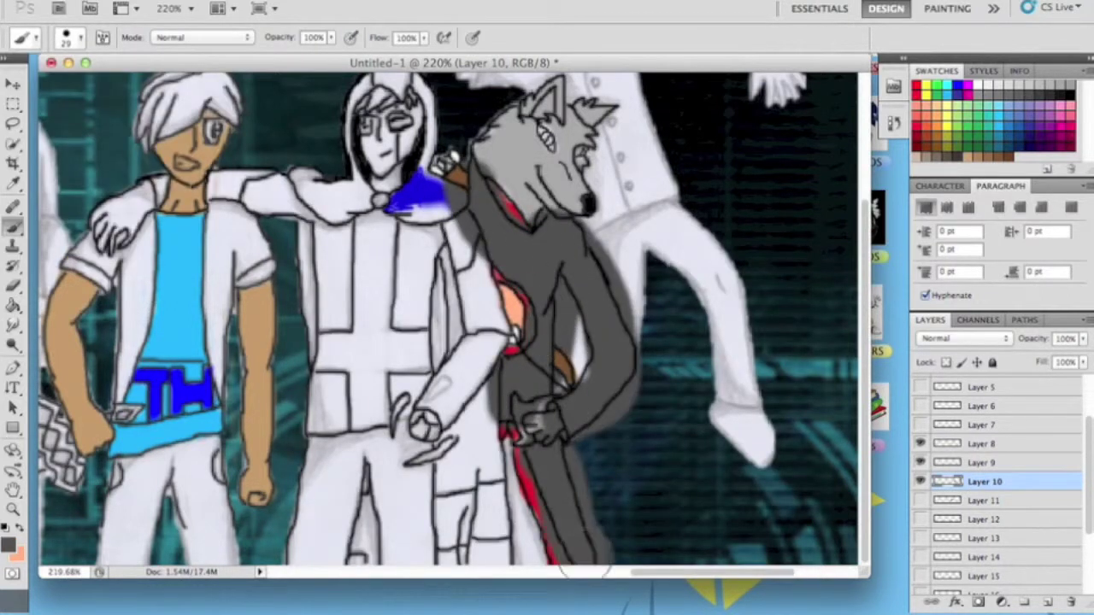
- Erase the excess dark grey around the wolf's suit, hands, emblem and red trim on Layer 10
{"action": "left_click", "coordinate": [13, 286]}
{"action": "mouse_move", "coordinate": [530, 402]}
{"action": "left_mouse_down"}
{"action": "mouse_move", "coordinate": [547, 436]}
{"action": "mouse_move", "coordinate": [492, 385]}
{"action": "mouse_move", "coordinate": [530, 318]}
{"action": "mouse_move", "coordinate": [466, 224]}
{"action": "left_mouse_up"}
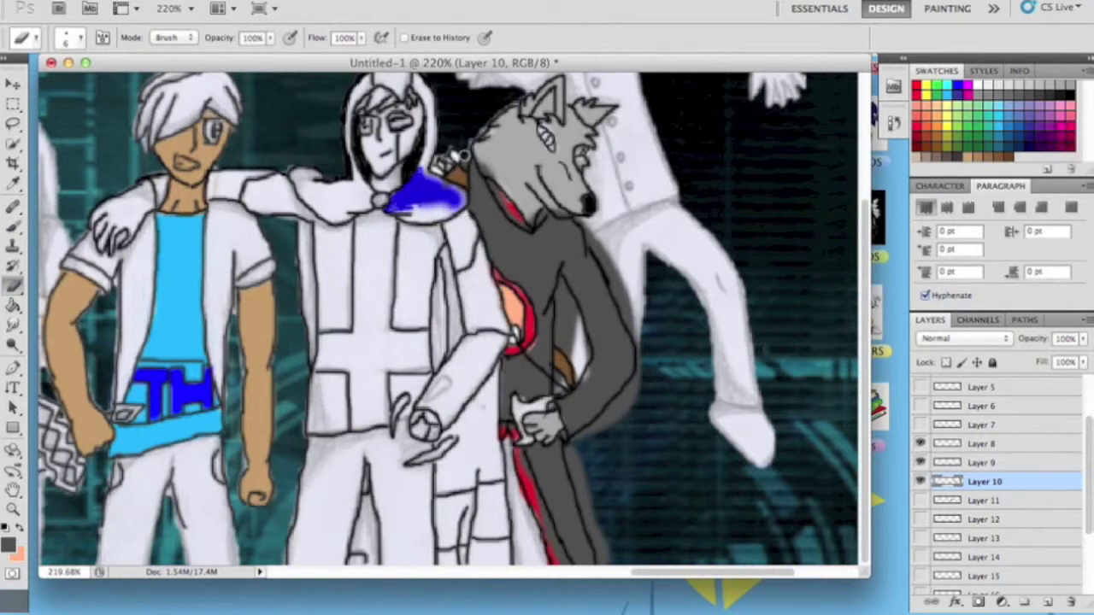
{"action": "mouse_move", "coordinate": [564, 207]}
{"action": "left_mouse_down"}
{"action": "mouse_move", "coordinate": [622, 325]}
{"action": "mouse_move", "coordinate": [564, 283]}
{"action": "mouse_move", "coordinate": [590, 359]}
{"action": "mouse_move", "coordinate": [565, 286]}
{"action": "mouse_move", "coordinate": [566, 380]}
{"action": "left_mouse_up"}
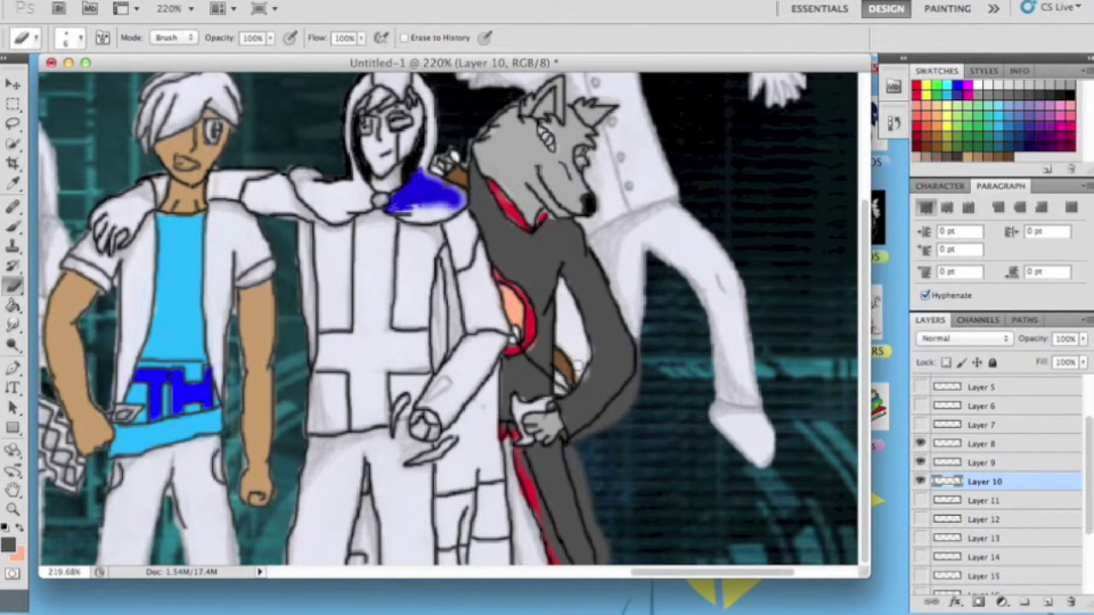
{"action": "mouse_move", "coordinate": [600, 436]}
{"action": "left_mouse_down"}
{"action": "mouse_move", "coordinate": [644, 350]}
{"action": "mouse_move", "coordinate": [580, 474]}
{"action": "mouse_move", "coordinate": [592, 523]}
{"action": "mouse_move", "coordinate": [545, 523]}
{"action": "left_mouse_up"}
- Show Layer 11, paint the wolf's leg panel beside the red stripe green on it and erase the excess
{"action": "left_click", "coordinate": [983, 500]}
{"action": "left_click", "coordinate": [920, 500]}
{"action": "left_click", "coordinate": [8, 543]}
{"action": "left_click", "coordinate": [559, 425]}
{"action": "left_click", "coordinate": [542, 415]}
{"action": "left_click", "coordinate": [724, 264]}
{"action": "left_click_drag", "start_coordinate": [479, 432], "coordinate": [512, 487]}
{"action": "key", "text": "ctrl+alt+z"}
{"action": "left_click_drag", "start_coordinate": [500, 431], "coordinate": [513, 555]}
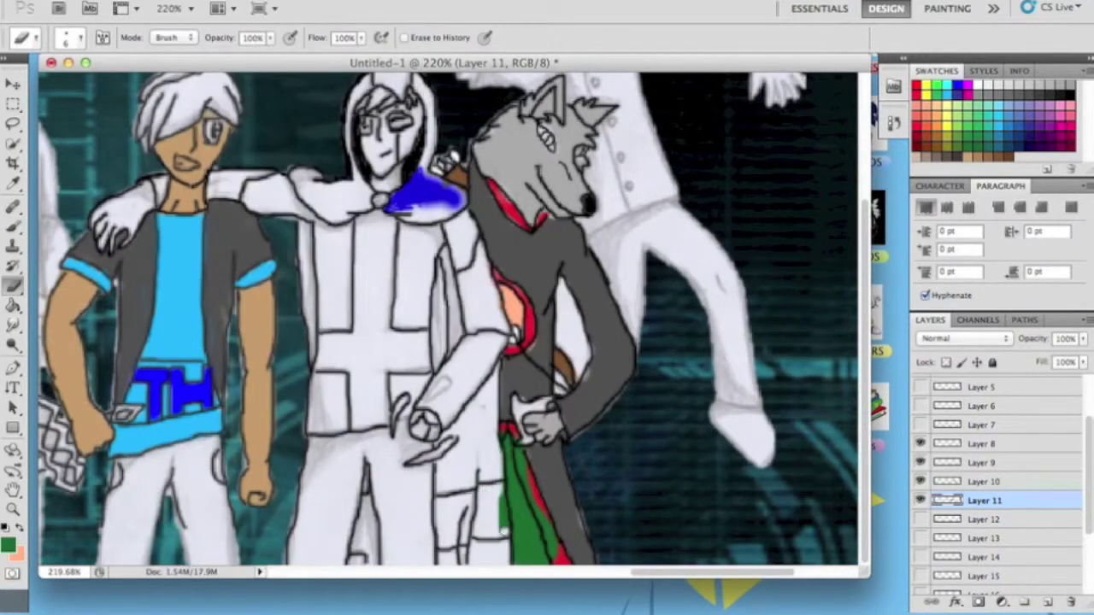
{"action": "left_click_drag", "start_coordinate": [520, 445], "coordinate": [559, 564]}
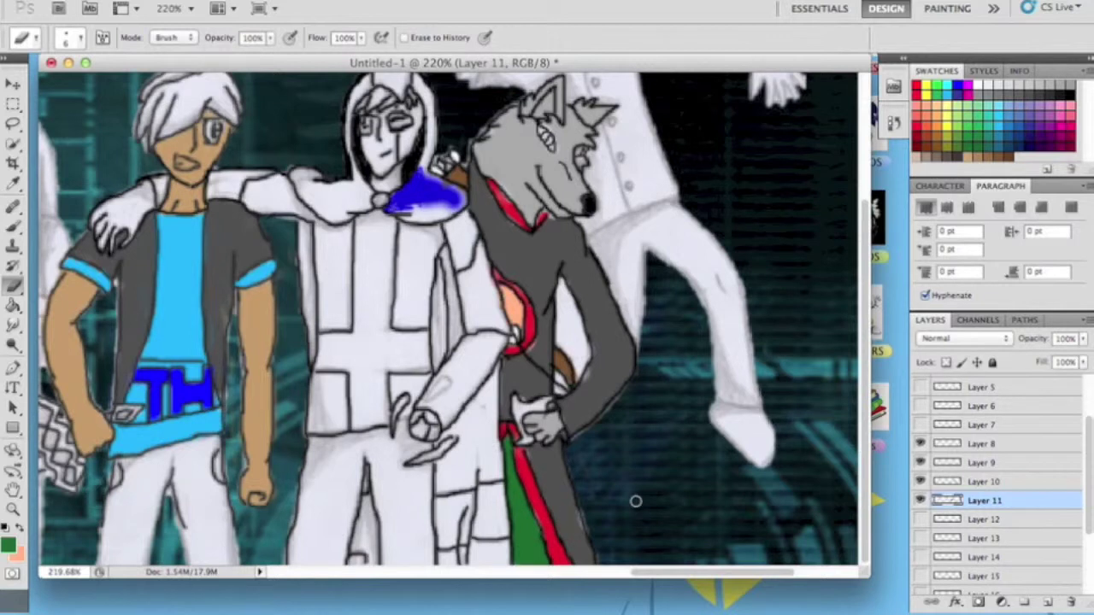
- Show Layer 12 and sample the grey of the hooded figure's forearm from Layer 5 as the paint colour
{"action": "left_click", "coordinate": [920, 518]}
{"action": "scroll", "coordinate": [991, 479], "scroll_direction": "up", "scroll_amount": 3}
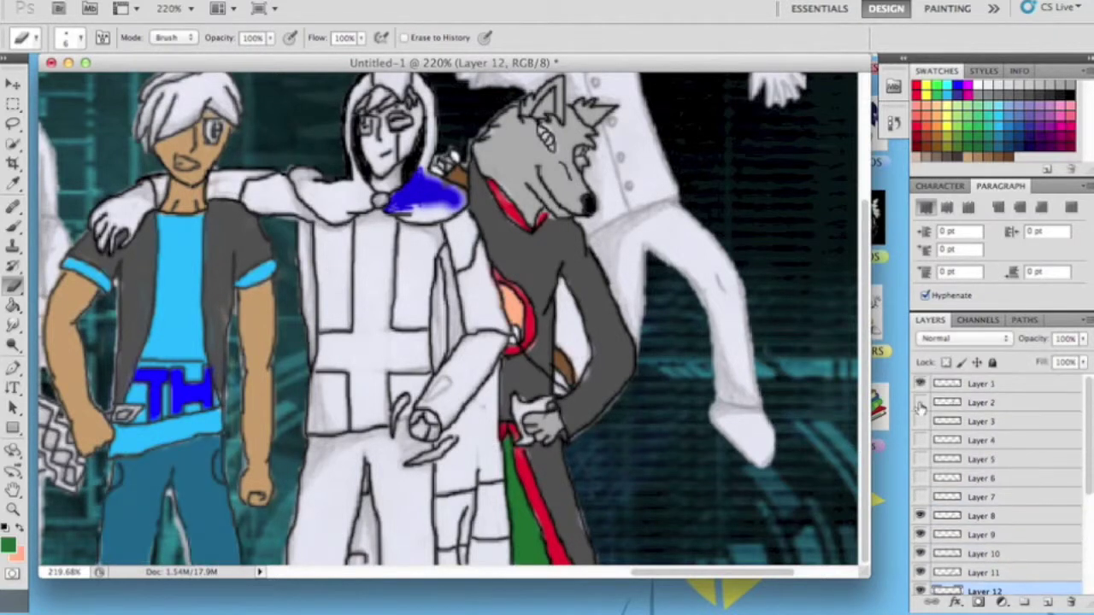
{"action": "left_click", "coordinate": [920, 459]}
{"action": "left_click", "coordinate": [920, 402]}
{"action": "left_click", "coordinate": [981, 459]}
{"action": "left_click", "coordinate": [920, 403]}
{"action": "left_click", "coordinate": [8, 544]}
{"action": "key", "text": "Escape"}
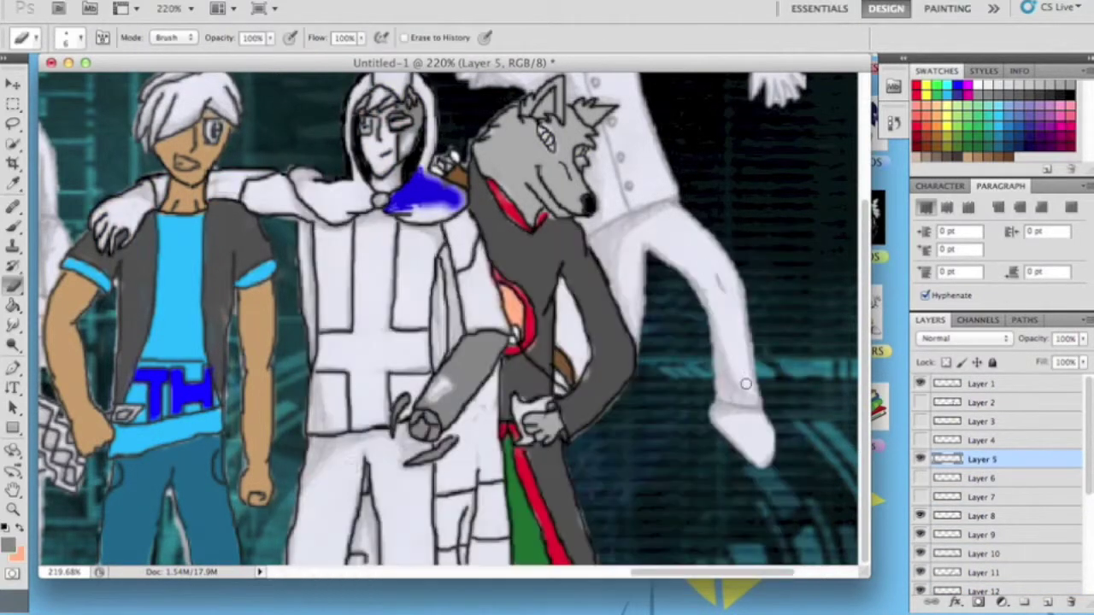
- Hide Layer 5 and paint the wolf's white cuff at the hip hand grey on Layer 12
{"action": "scroll", "coordinate": [992, 478], "scroll_direction": "down", "scroll_amount": 2}
{"action": "left_click", "coordinate": [983, 544]}
{"action": "left_click", "coordinate": [920, 412]}
{"action": "left_click_drag", "start_coordinate": [513, 406], "coordinate": [547, 432]}
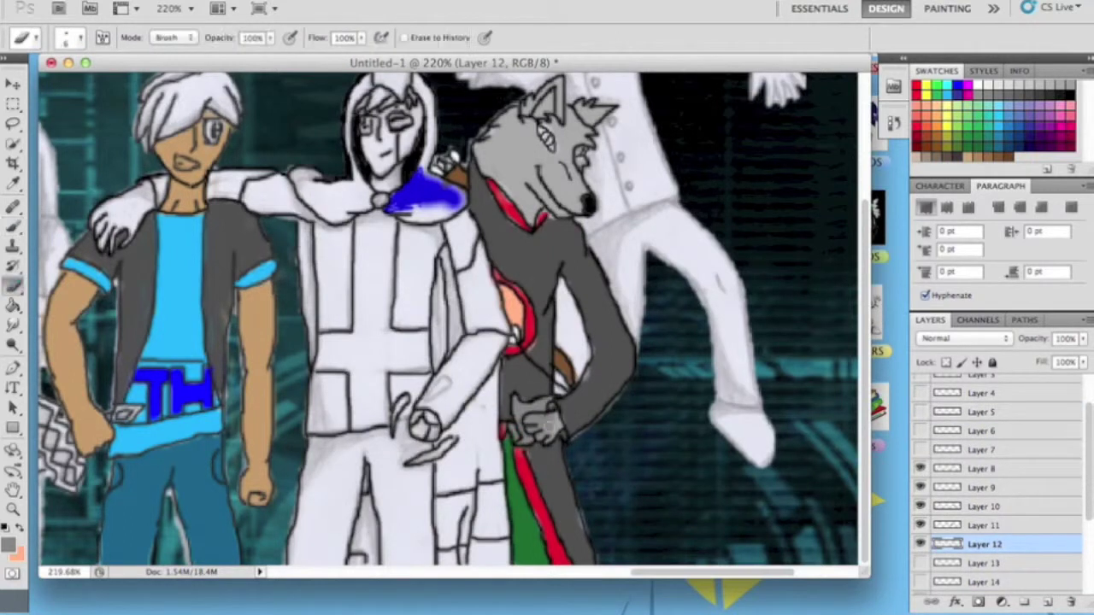
- Show all the colour layers to review the coloured figures together
{"action": "left_click", "coordinate": [920, 454]}
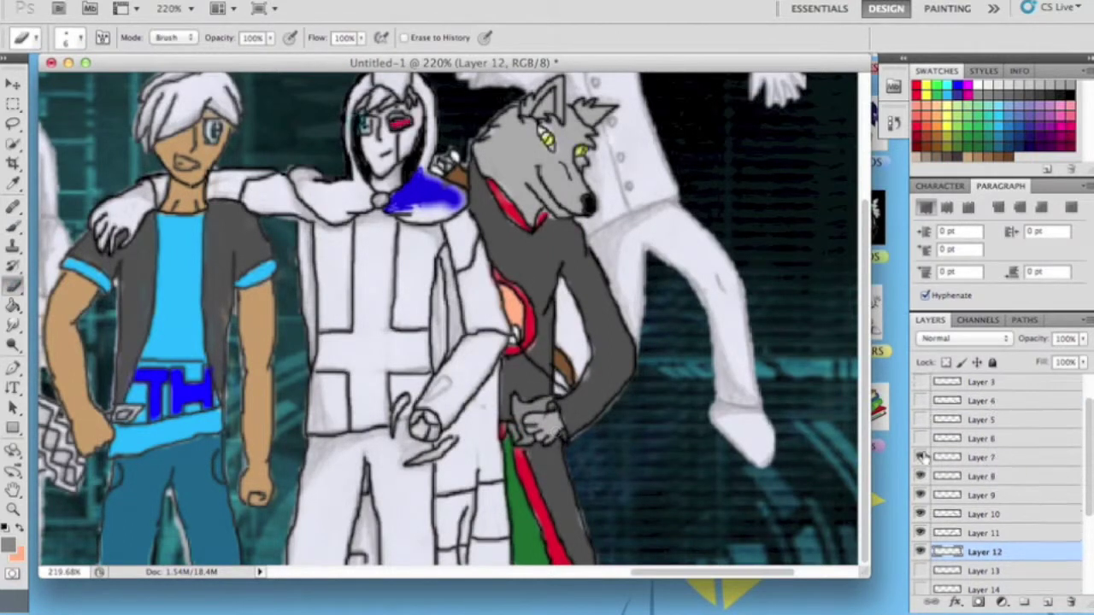
{"action": "scroll", "coordinate": [992, 478], "scroll_direction": "down", "scroll_amount": 3}
{"action": "left_click", "coordinate": [920, 441]}
{"action": "left_click", "coordinate": [921, 444]}
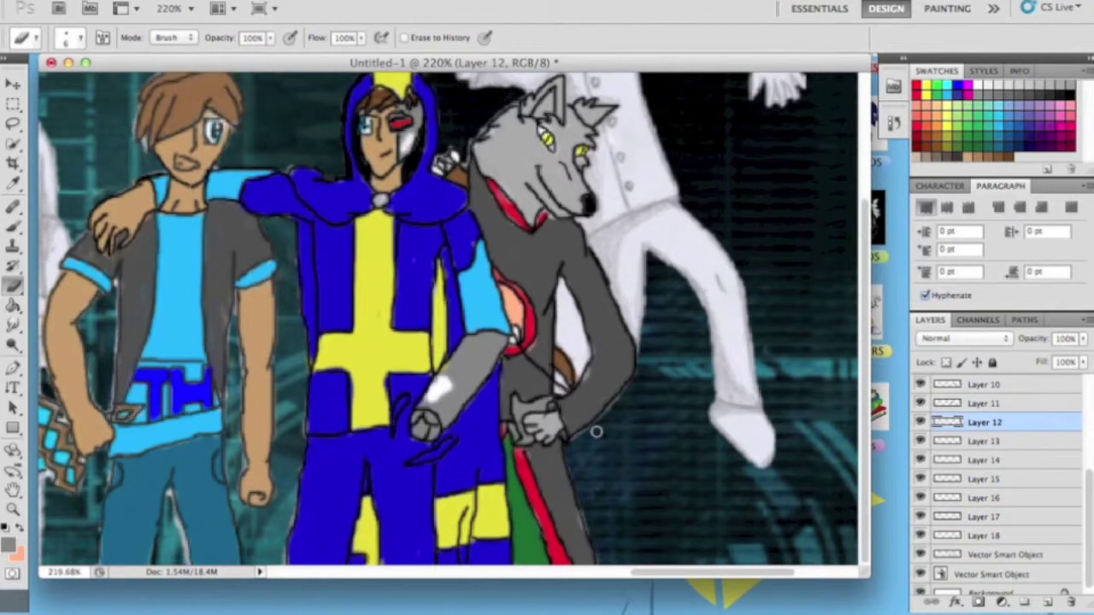
- Hide the colour layers except Layer 14 around the long-haired figure's pencil sketch
{"action": "scroll", "coordinate": [599, 427], "scroll_direction": "left", "scroll_amount": 10}
{"action": "left_click", "coordinate": [922, 416]}
{"action": "left_click_drag", "start_coordinate": [922, 417], "coordinate": [921, 513]}
{"action": "left_click", "coordinate": [921, 513]}
{"action": "left_click", "coordinate": [921, 477]}
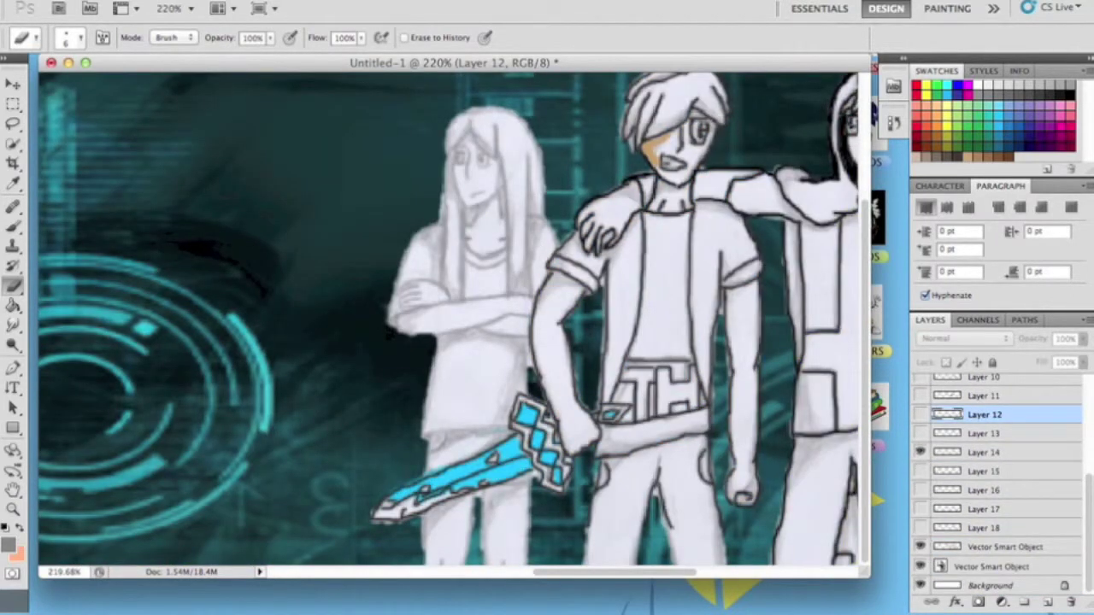
{"action": "key", "text": "alt+bracketleft"}
{"action": "key", "text": "alt+bracketleft"}
{"action": "key", "text": "alt+bracketleft"}
{"action": "key", "text": "alt+bracketleft"}
{"action": "key", "text": "alt+bracketleft"}
{"action": "left_click", "coordinate": [485, 9]}
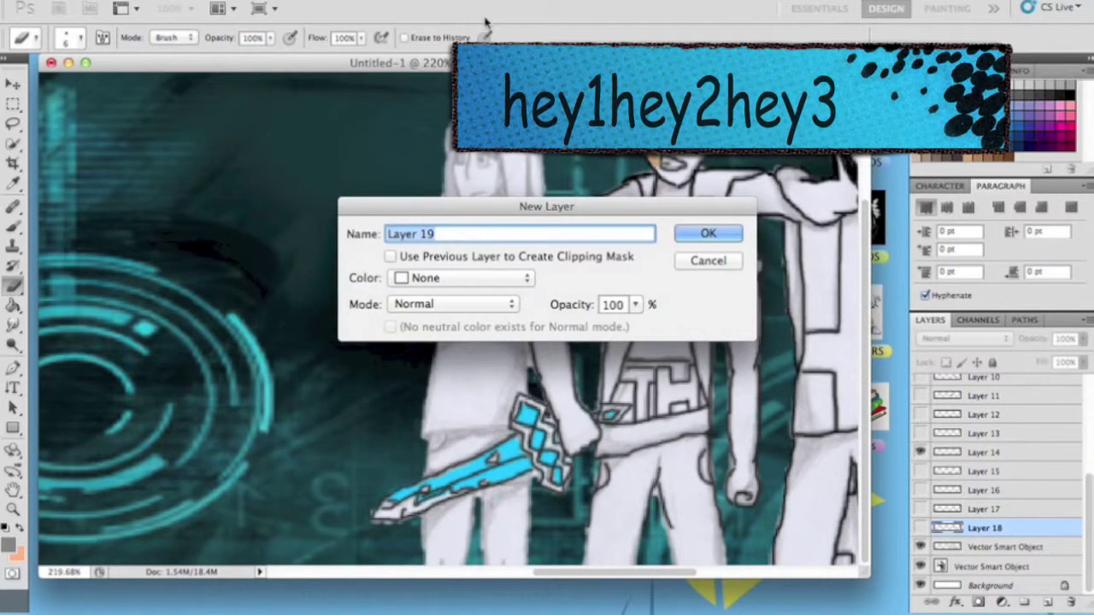
{"action": "key", "text": "Return"}
{"action": "left_click", "coordinate": [9, 531]}
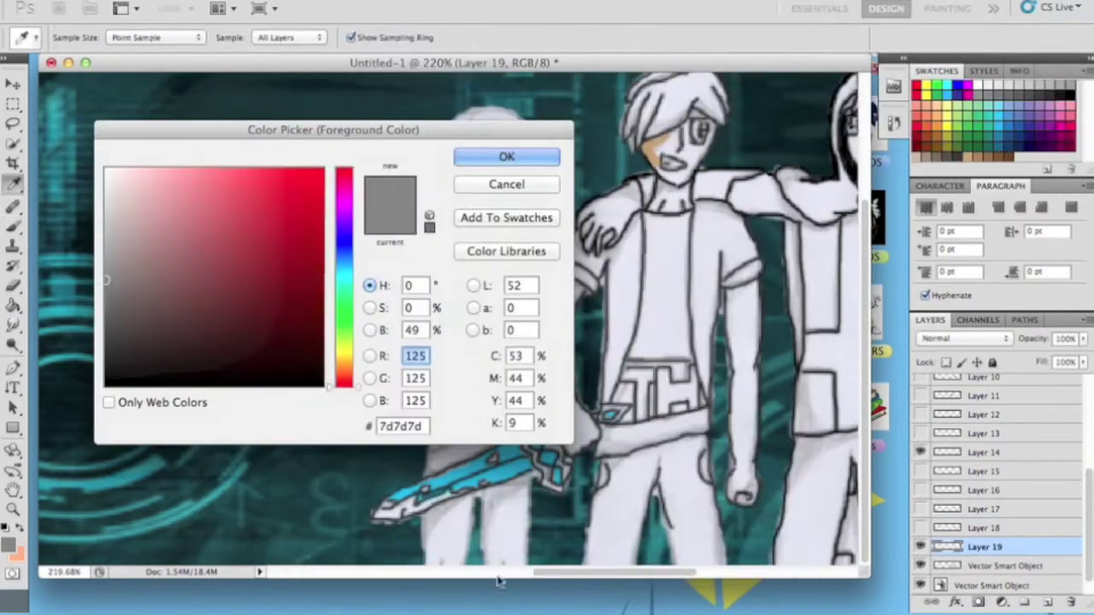
{"action": "left_click", "coordinate": [478, 471]}
{"action": "key", "text": "Return"}
{"action": "mouse_move", "coordinate": [430, 269]}
{"action": "left_mouse_down"}
{"action": "mouse_move", "coordinate": [479, 354]}
{"action": "mouse_move", "coordinate": [447, 371]}
{"action": "left_mouse_up"}
{"action": "key", "text": "ctrl+alt+z"}
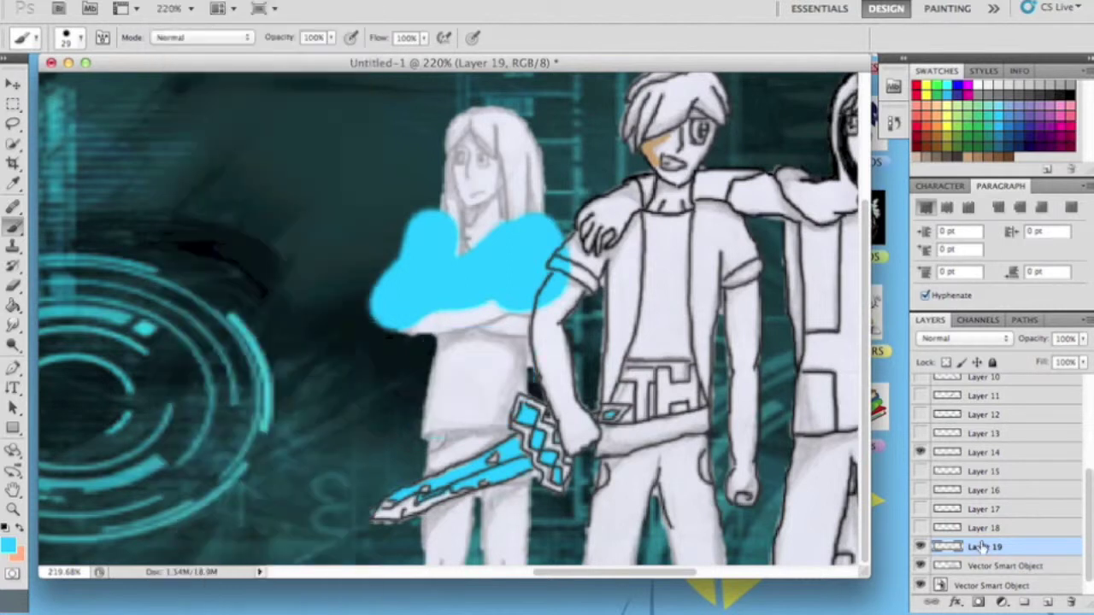
{"action": "left_click_drag", "start_coordinate": [958, 547], "coordinate": [1072, 603]}
- Outline the long-haired figure's hair, face shape, shoulders and crossed arms in black on Layer 1 with a 2 px brush
{"action": "scroll", "coordinate": [1007, 483], "scroll_direction": "up", "scroll_amount": 5}
{"action": "key", "text": "alt+period"}
{"action": "left_click", "coordinate": [66, 37]}
{"action": "type", "text": "2"}
{"action": "key", "text": "Return"}
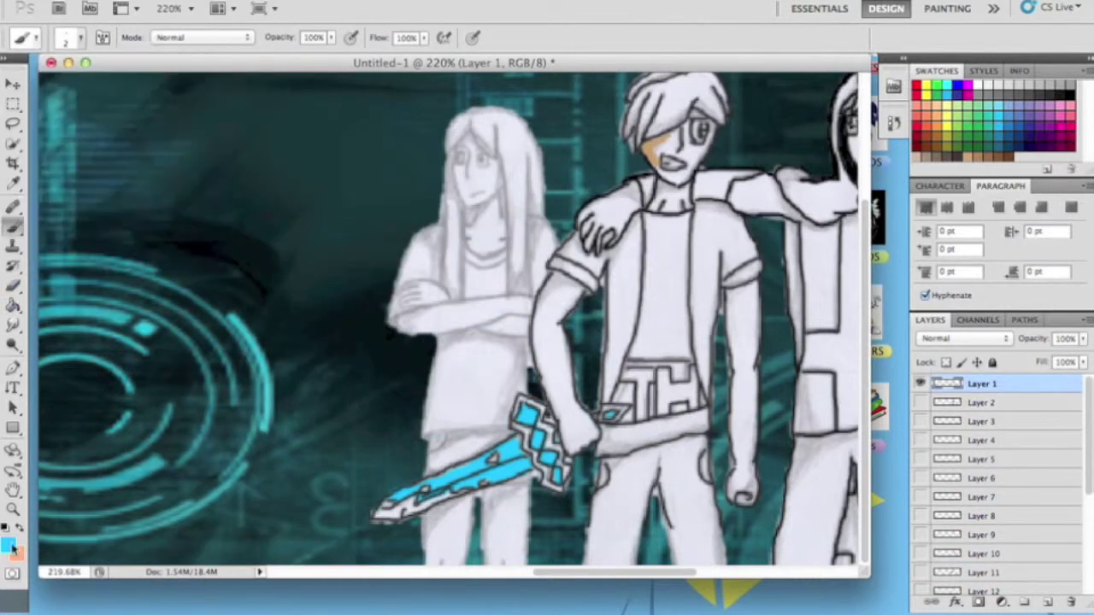
{"action": "left_click", "coordinate": [8, 543]}
{"action": "left_click", "coordinate": [752, 278]}
{"action": "left_click", "coordinate": [756, 278]}
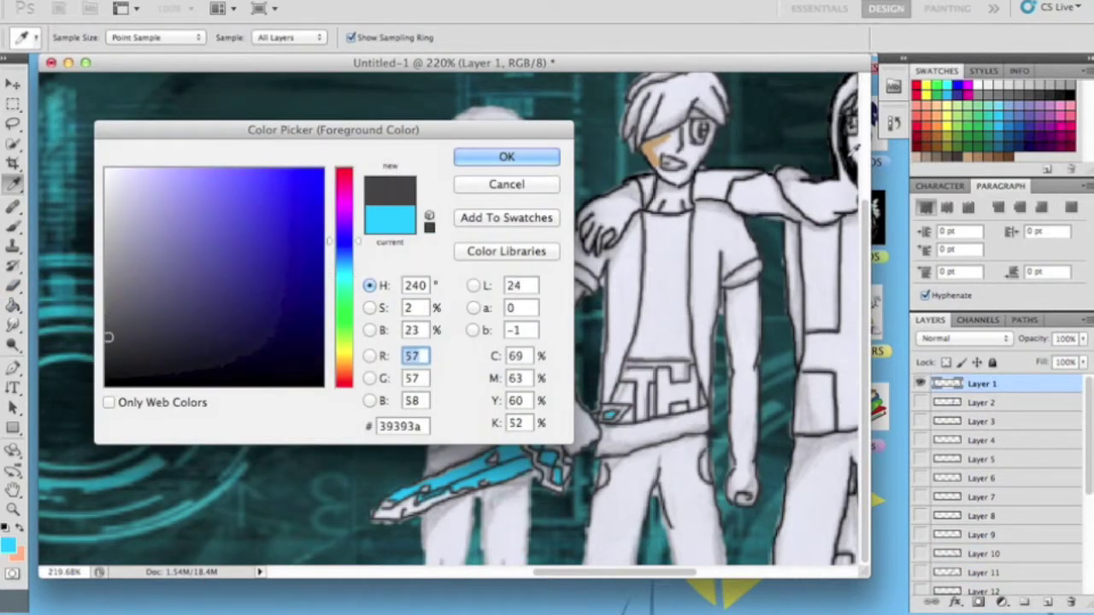
{"action": "key", "text": "Return"}
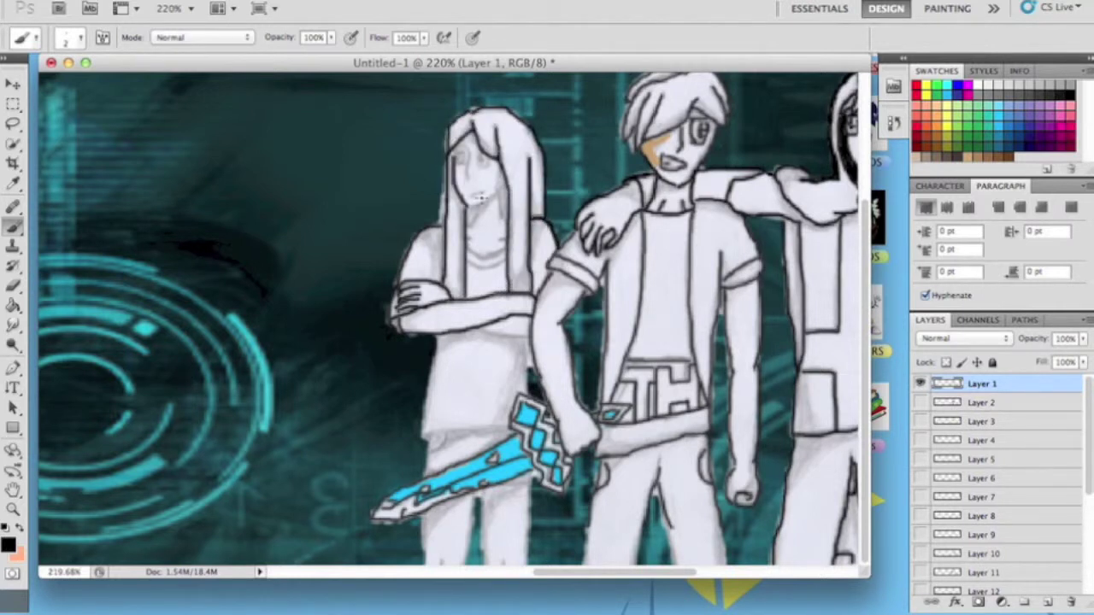
- Outline the long-haired figure's eyes and face details with a 1 px brush, and the neckline, shirt hem and legs with 2 px
{"action": "left_click", "coordinate": [80, 37]}
{"action": "type", "text": "1"}
{"action": "key", "text": "Return"}
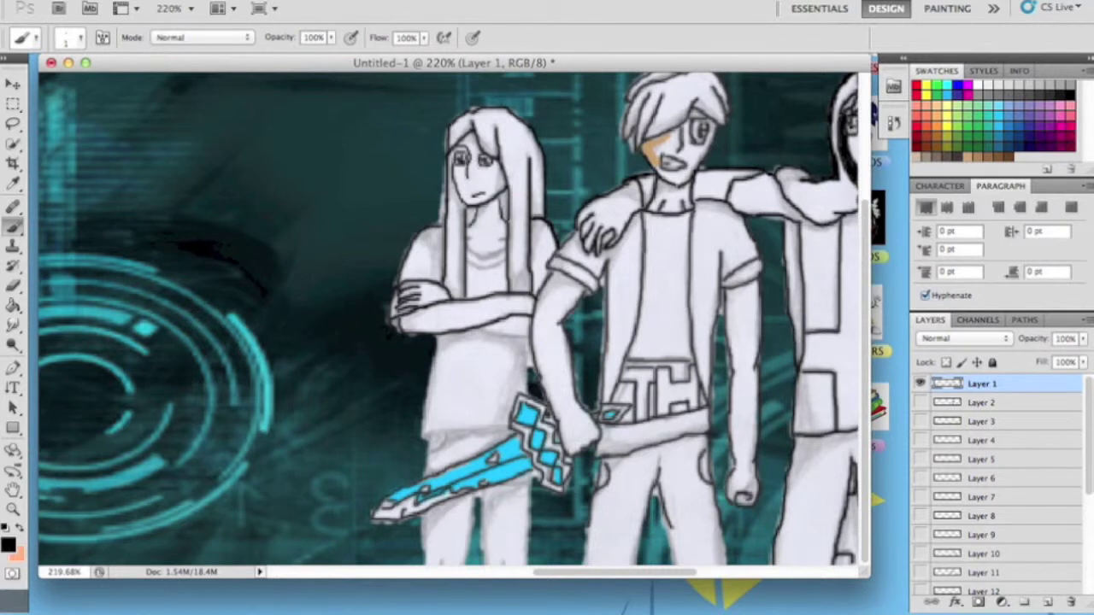
{"action": "left_click", "coordinate": [79, 38]}
{"action": "type", "text": "2"}
{"action": "key", "text": "Return"}
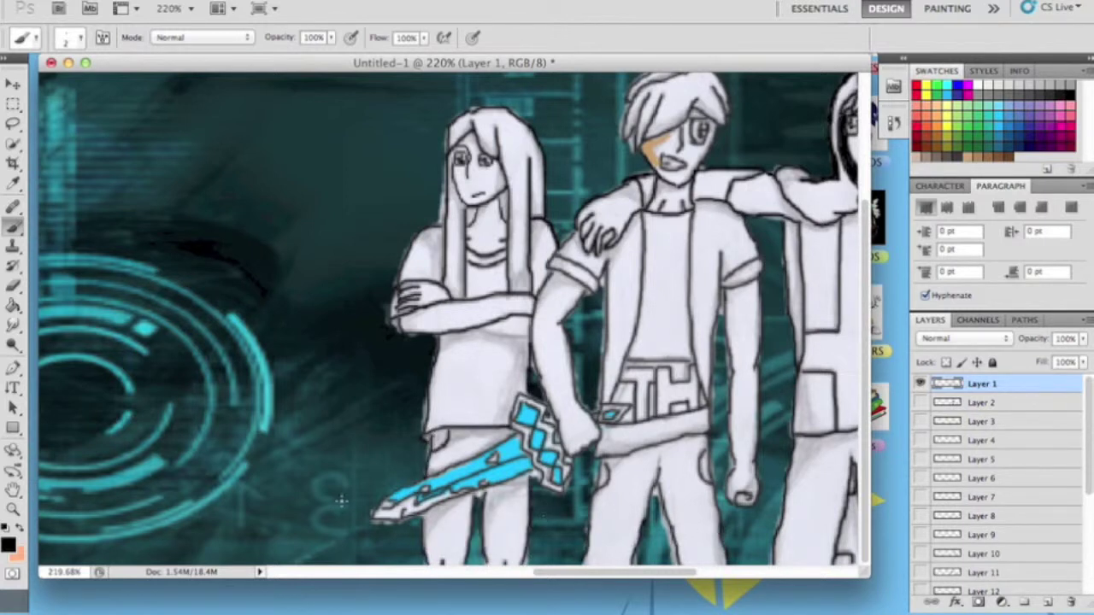
- Hide Layer 14, create Layer 19 below Layer 18 and paint the long-haired figure's shirt light blue on it
{"action": "scroll", "coordinate": [989, 479], "scroll_direction": "down", "scroll_amount": 3}
{"action": "left_click", "coordinate": [989, 520]}
{"action": "left_click", "coordinate": [988, 452]}
{"action": "scroll", "coordinate": [989, 478], "scroll_direction": "up", "scroll_amount": 1}
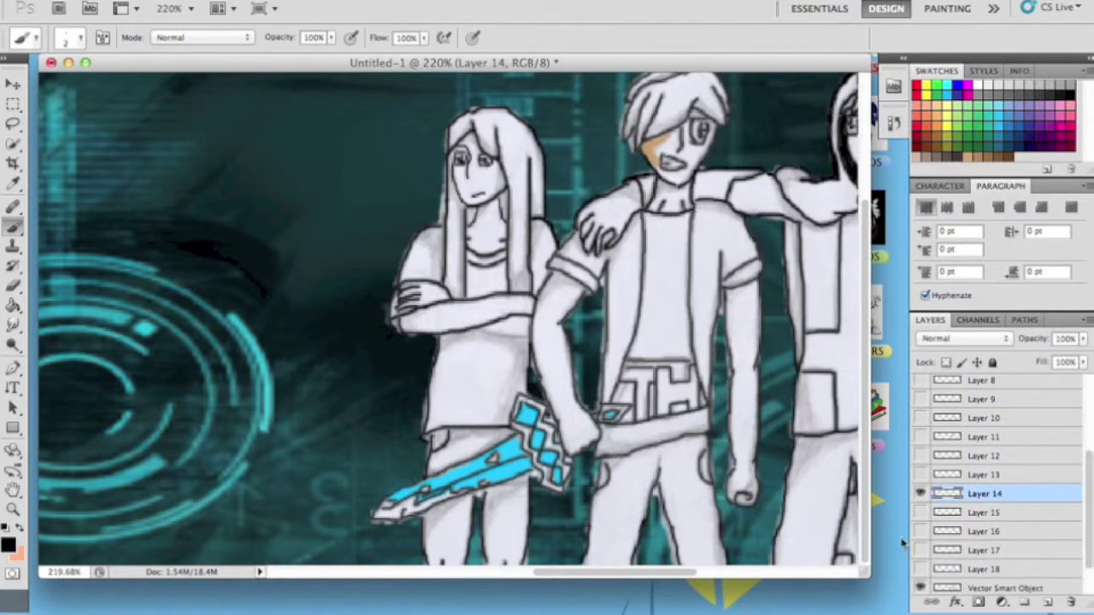
{"action": "scroll", "coordinate": [988, 479], "scroll_direction": "down", "scroll_amount": 2}
{"action": "left_click", "coordinate": [988, 524]}
{"action": "left_click", "coordinate": [317, 17]}
{"action": "key", "text": "i"}
{"action": "left_click", "coordinate": [7, 544]}
{"action": "left_click", "coordinate": [507, 157]}
{"action": "key", "text": "b"}
{"action": "mouse_move", "coordinate": [410, 231]}
{"action": "left_mouse_down"}
{"action": "mouse_move", "coordinate": [403, 391]}
{"action": "mouse_move", "coordinate": [530, 478]}
{"action": "left_mouse_up"}
- Erase the excess light blue around the long-haired figure's shirt, hair and arms on Layer 19
{"action": "key", "text": "e"}
{"action": "left_click_drag", "start_coordinate": [537, 412], "coordinate": [553, 295]}
{"action": "mouse_move", "coordinate": [519, 202]}
{"action": "left_mouse_down"}
{"action": "mouse_move", "coordinate": [517, 303]}
{"action": "mouse_move", "coordinate": [424, 323]}
{"action": "mouse_move", "coordinate": [497, 303]}
{"action": "mouse_move", "coordinate": [444, 302]}
{"action": "mouse_move", "coordinate": [410, 209]}
{"action": "left_mouse_up"}
{"action": "mouse_move", "coordinate": [451, 302]}
{"action": "left_mouse_down"}
{"action": "mouse_move", "coordinate": [391, 310]}
{"action": "mouse_move", "coordinate": [405, 225]}
{"action": "mouse_move", "coordinate": [386, 417]}
{"action": "mouse_move", "coordinate": [416, 336]}
{"action": "mouse_move", "coordinate": [417, 411]}
{"action": "left_mouse_up"}
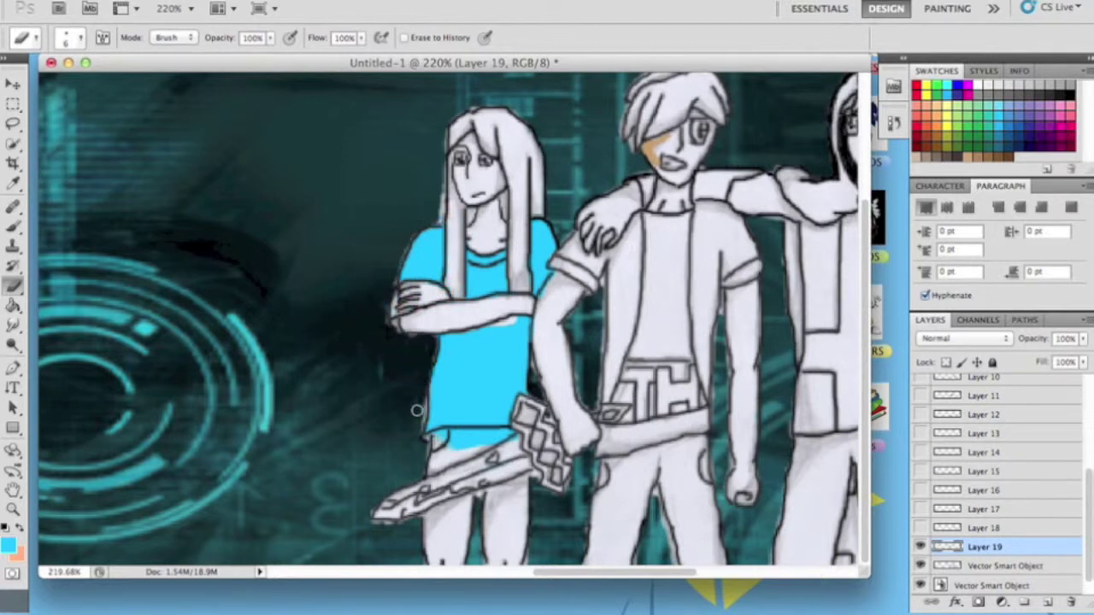
- Fill the sleeve area around the long-haired figure's hand light blue with a 10 px brush and erase the excess
{"action": "key", "text": "b"}
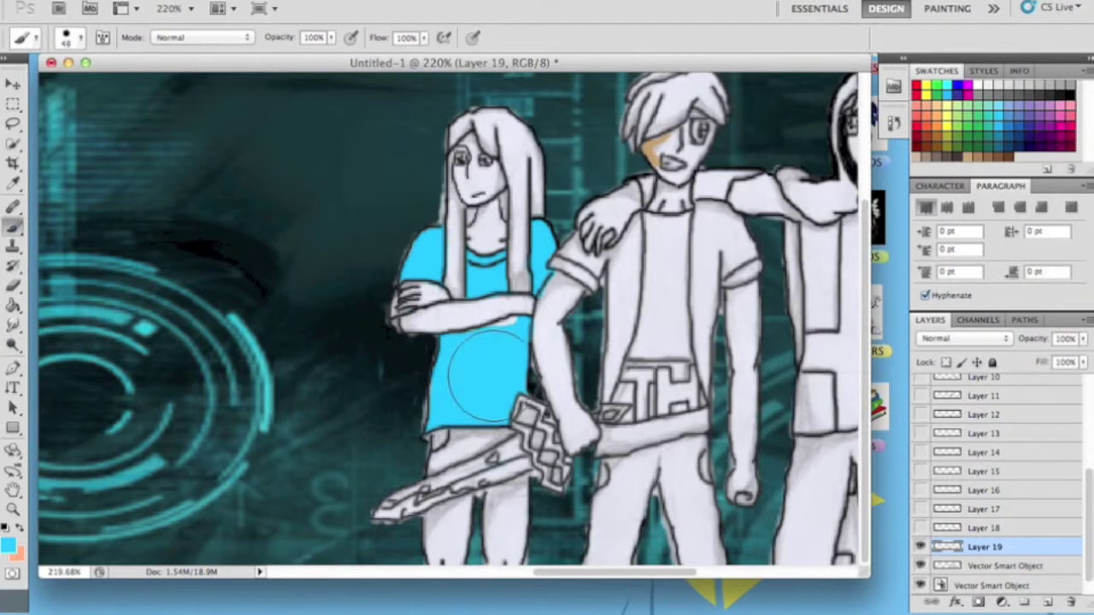
{"action": "left_click", "coordinate": [66, 38]}
{"action": "key", "text": "Return"}
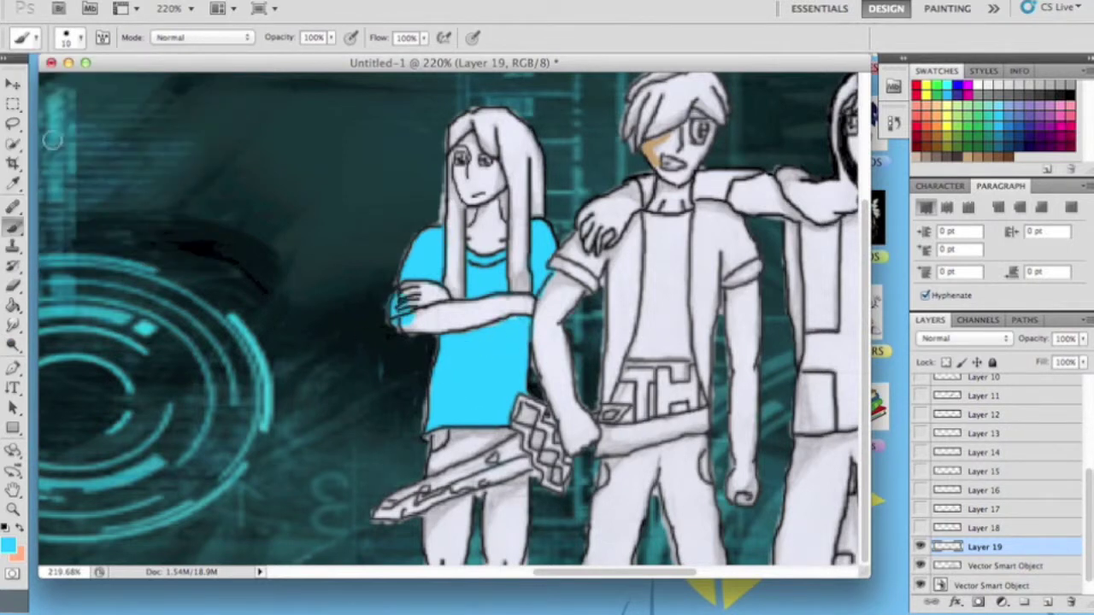
{"action": "key", "text": "e"}
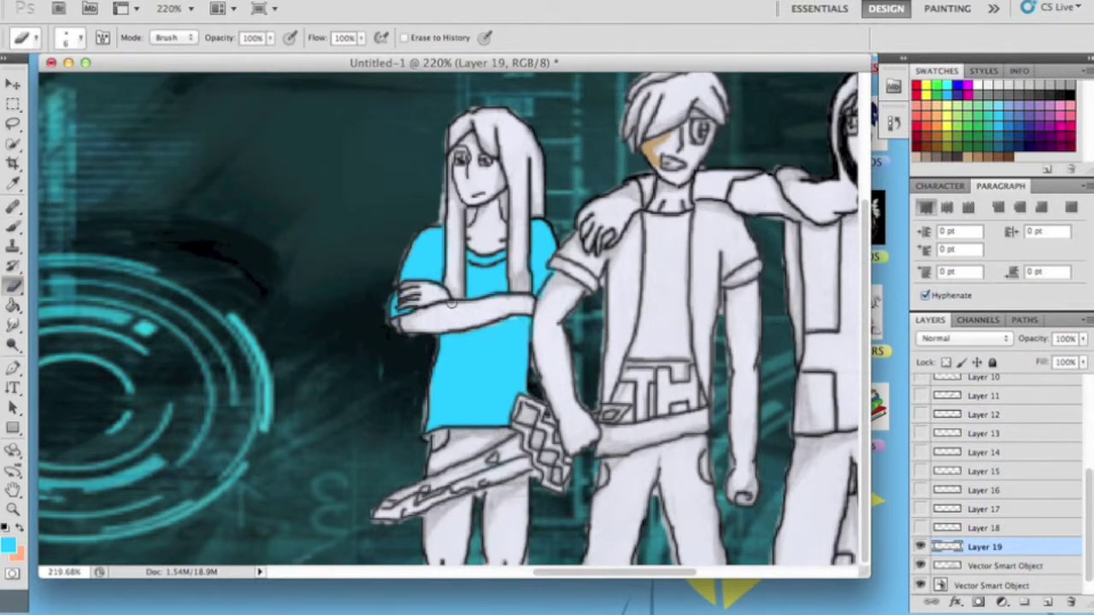
- Show Layer 18 and paint the long-haired figure's face, neck and arms a light skin tone with a 26 px brush
{"action": "left_click", "coordinate": [920, 528]}
{"action": "left_click", "coordinate": [983, 528]}
{"action": "scroll", "coordinate": [256, 322], "scroll_direction": "right", "scroll_amount": 2}
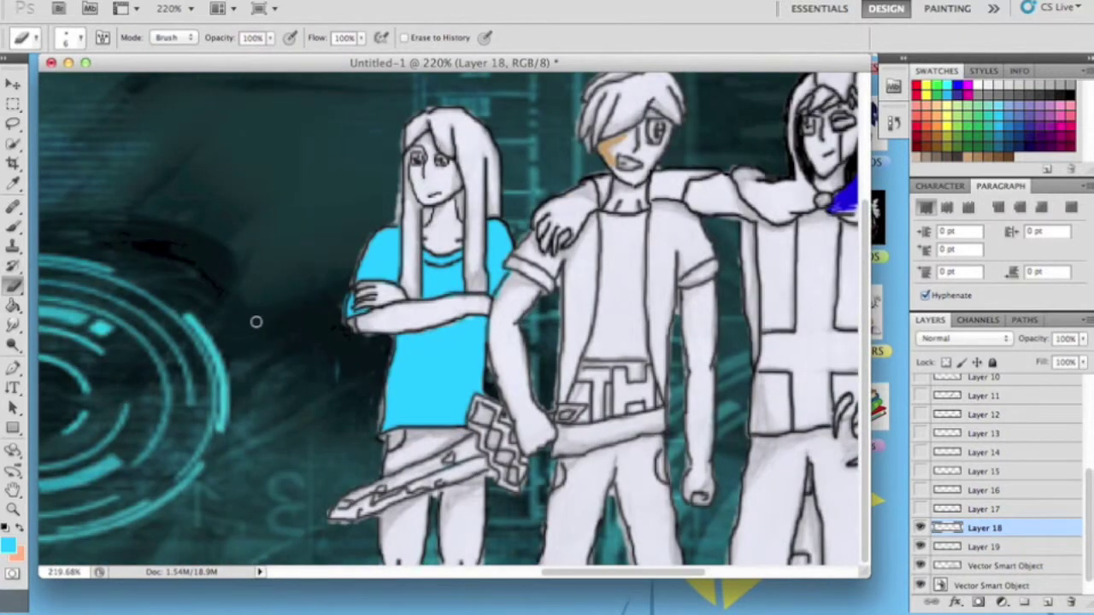
{"action": "scroll", "coordinate": [940, 462], "scroll_direction": "down", "scroll_amount": 1}
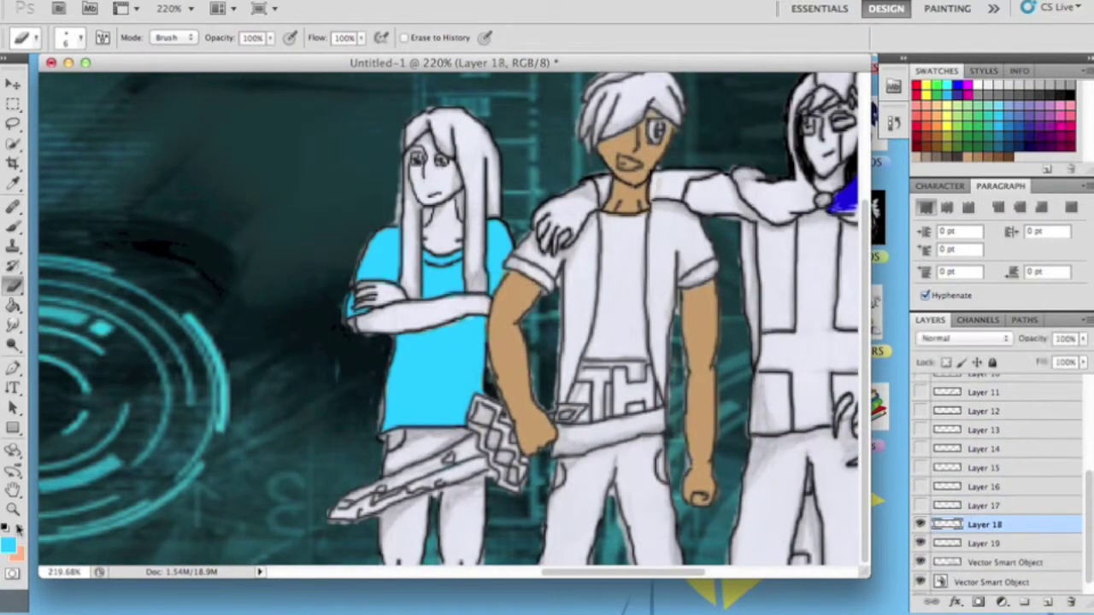
{"action": "left_click", "coordinate": [11, 544]}
{"action": "left_click", "coordinate": [697, 385]}
{"action": "left_click", "coordinate": [176, 188]}
{"action": "left_click", "coordinate": [525, 154]}
{"action": "key", "text": "b"}
{"action": "left_click", "coordinate": [82, 37]}
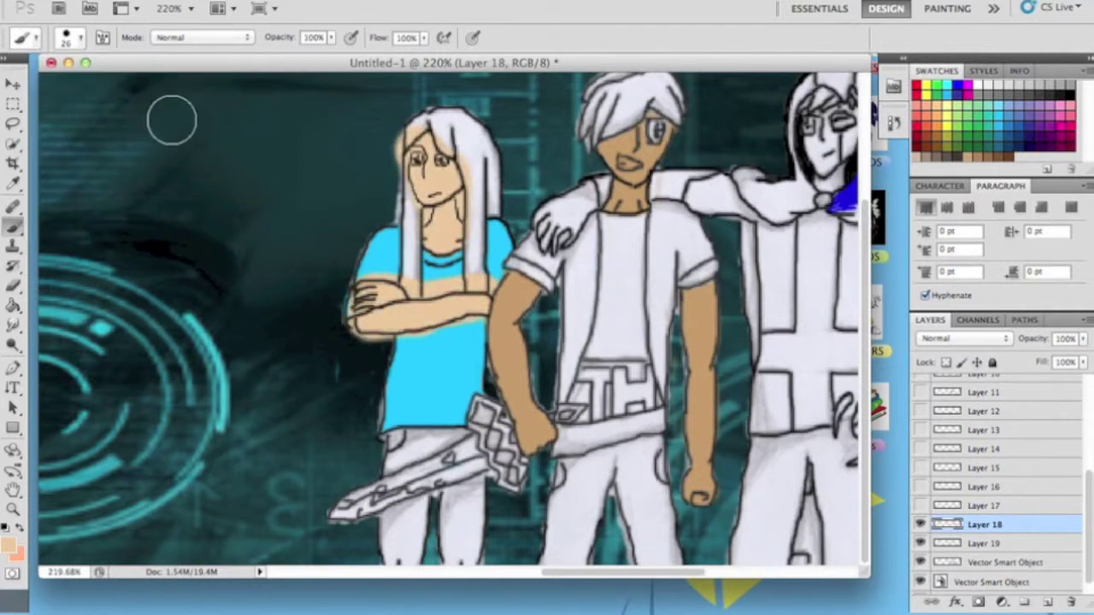
- Erase the excess skin tone around the long-haired figure's face and arms, and touch up gaps with a 6 px brush
{"action": "key", "text": "e"}
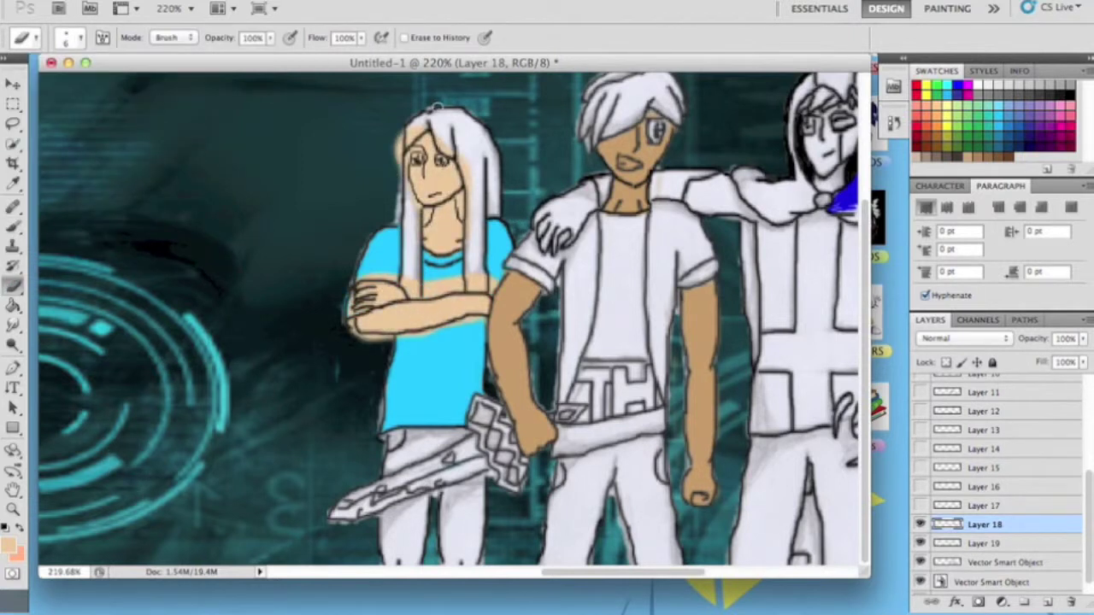
{"action": "left_click_drag", "start_coordinate": [375, 274], "coordinate": [416, 292]}
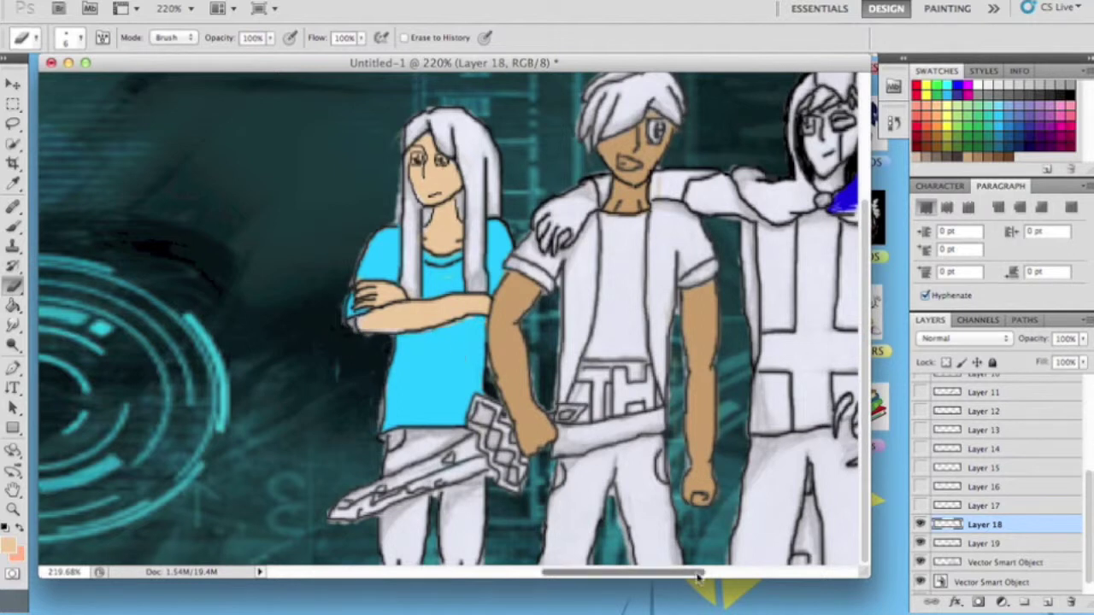
{"action": "key", "text": "b"}
{"action": "right_click", "coordinate": [228, 249]}
{"action": "key", "text": "Return"}
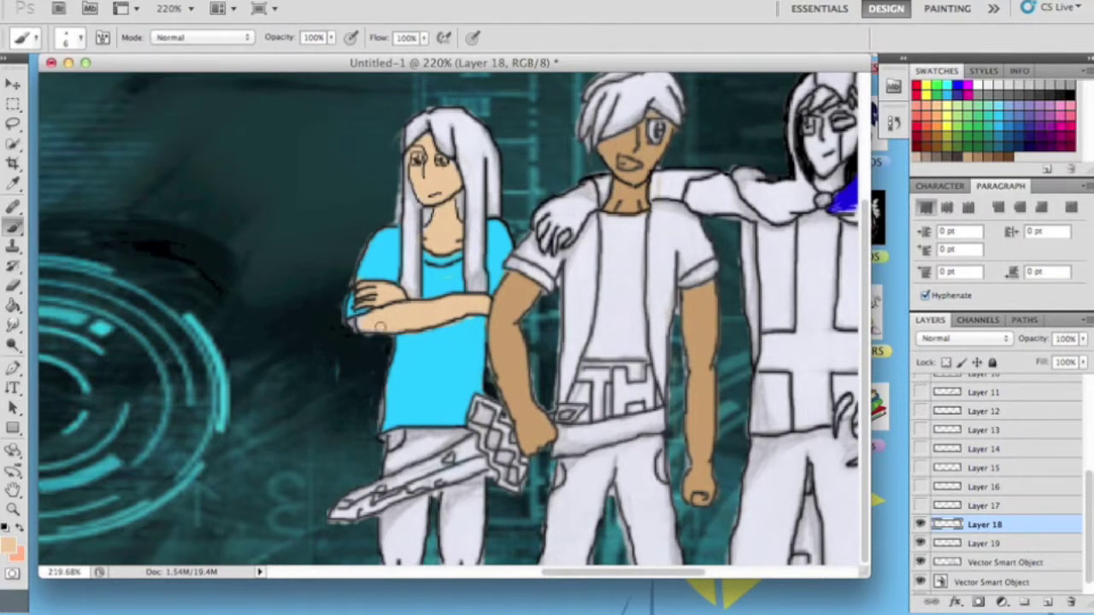
- Show Layer 17 and paint the long-haired figure's hair yellow (#e9e260) on it with a 54 px brush
{"action": "left_click", "coordinate": [920, 505]}
{"action": "left_click", "coordinate": [983, 505]}
{"action": "scroll", "coordinate": [453, 316], "scroll_direction": "right", "scroll_amount": 5}
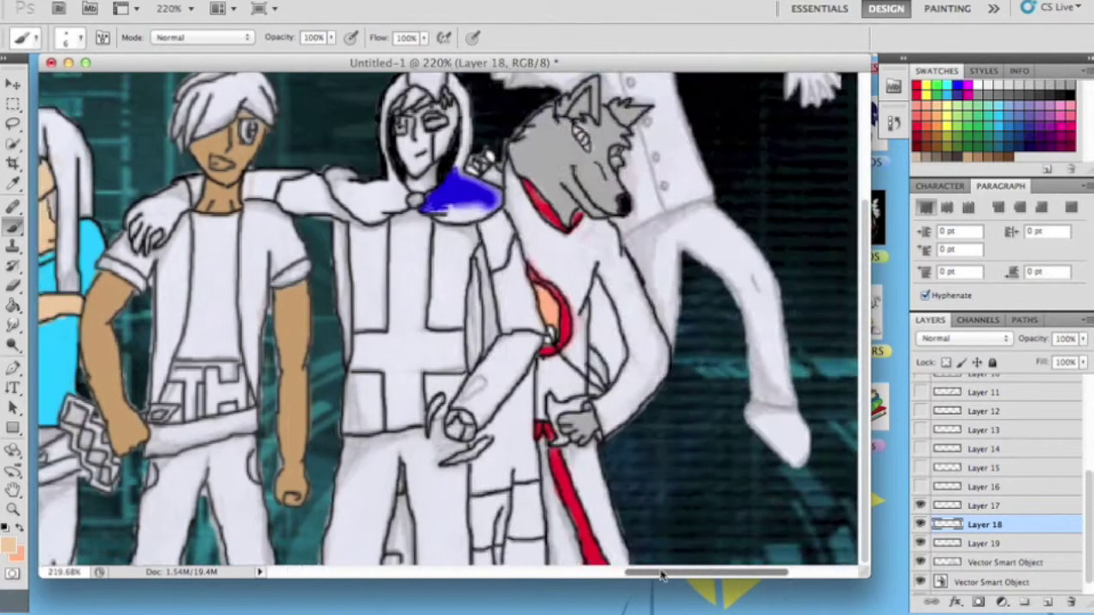
{"action": "scroll", "coordinate": [453, 316], "scroll_direction": "left", "scroll_amount": 5}
{"action": "left_click", "coordinate": [11, 547]}
{"action": "left_click", "coordinate": [343, 353]}
{"action": "left_click", "coordinate": [324, 241]}
{"action": "mouse_move", "coordinate": [326, 242]}
{"action": "left_mouse_down"}
{"action": "mouse_move", "coordinate": [176, 244]}
{"action": "mouse_move", "coordinate": [324, 274]}
{"action": "mouse_move", "coordinate": [253, 191]}
{"action": "mouse_move", "coordinate": [227, 185]}
{"action": "mouse_move", "coordinate": [296, 184]}
{"action": "mouse_move", "coordinate": [232, 188]}
{"action": "left_mouse_up"}
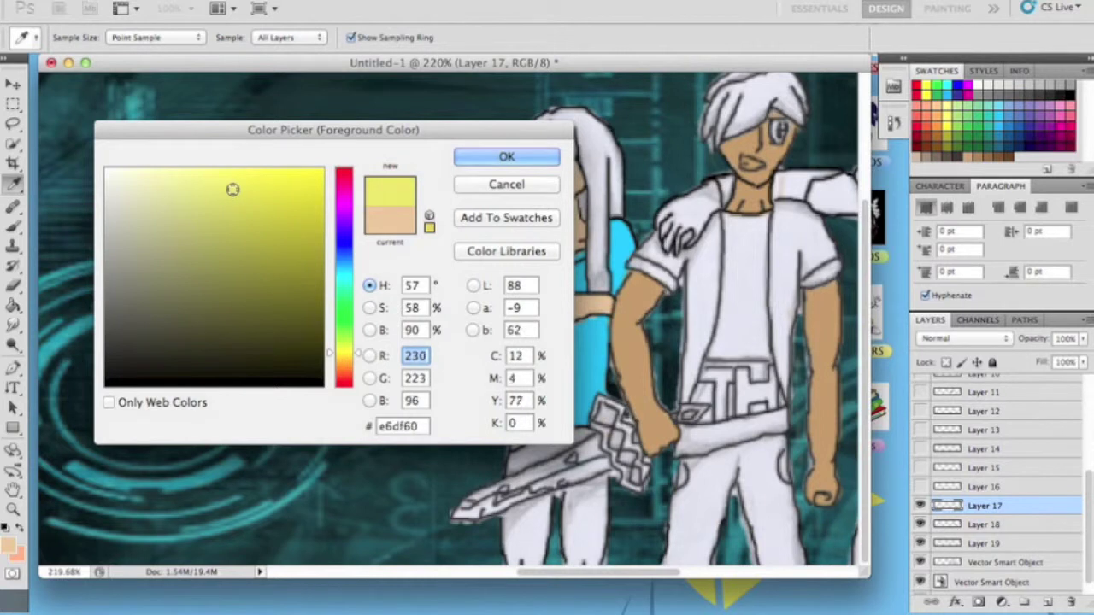
{"action": "key", "text": "Return"}
{"action": "key", "text": "b"}
{"action": "left_click", "coordinate": [79, 38]}
{"action": "key", "text": "ctrl+shift+n"}
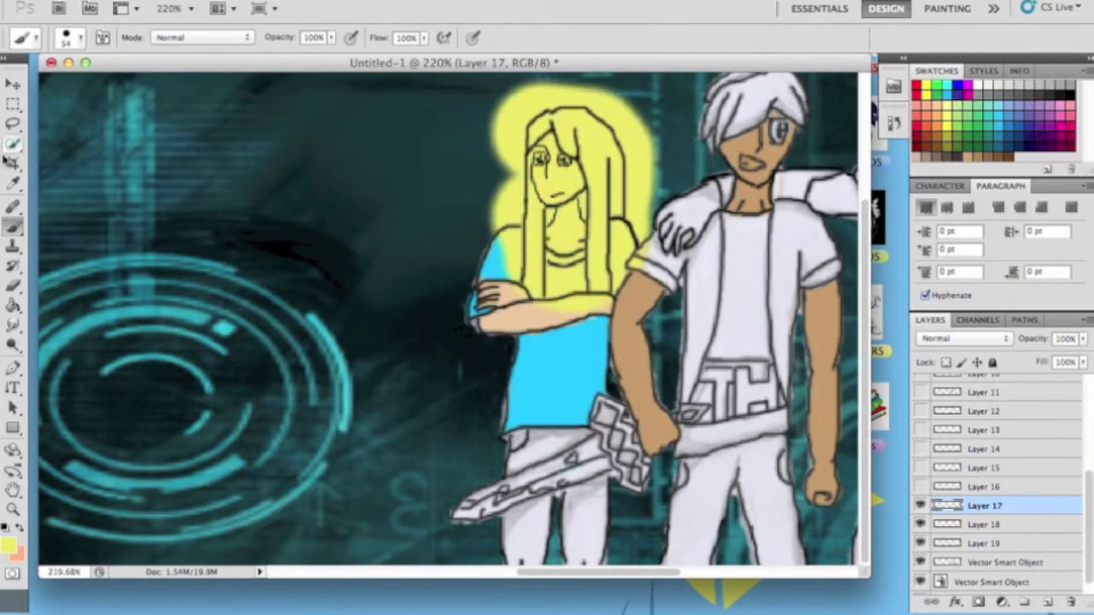
- Erase the excess yellow around the hair on Layer 17 and touch up the strands with a small brush
{"action": "key", "text": "e"}
{"action": "mouse_move", "coordinate": [557, 295]}
{"action": "left_mouse_down"}
{"action": "mouse_move", "coordinate": [564, 205]}
{"action": "mouse_move", "coordinate": [585, 214]}
{"action": "mouse_move", "coordinate": [504, 163]}
{"action": "mouse_move", "coordinate": [518, 181]}
{"action": "mouse_move", "coordinate": [509, 128]}
{"action": "mouse_move", "coordinate": [547, 171]}
{"action": "mouse_move", "coordinate": [571, 171]}
{"action": "mouse_move", "coordinate": [564, 100]}
{"action": "mouse_move", "coordinate": [644, 229]}
{"action": "mouse_move", "coordinate": [618, 111]}
{"action": "left_mouse_up"}
{"action": "key", "text": "b"}
{"action": "left_click", "coordinate": [73, 37]}
{"action": "key", "text": "Return"}
{"action": "key", "text": "e"}
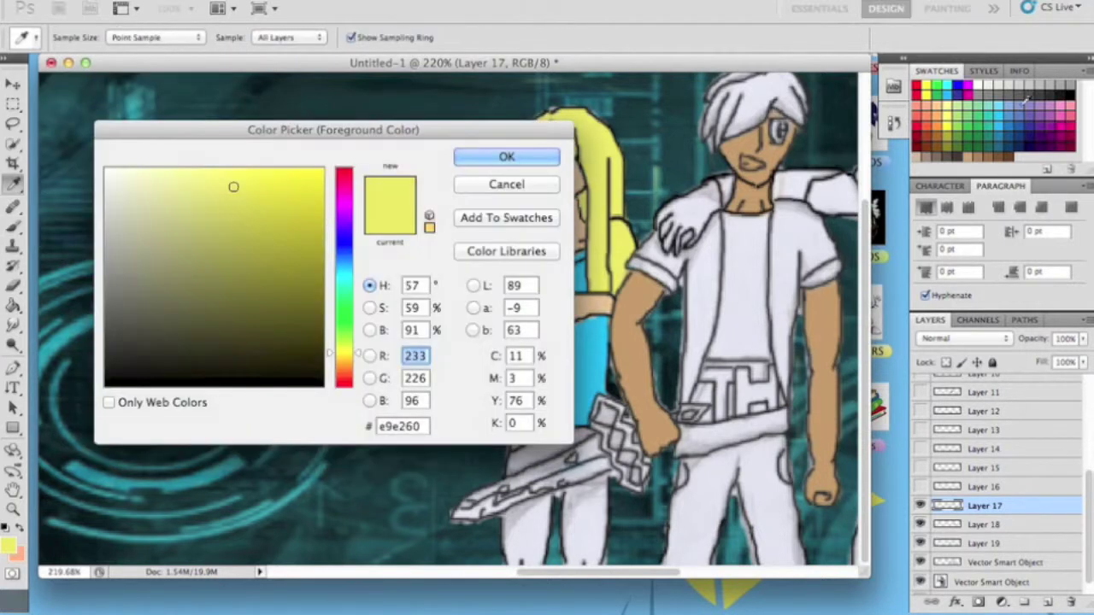
- Paint the hair ends grey on Layer 17 with a 5 px brush and erase the yellow over the shirt sleeve
{"action": "key", "text": "b"}
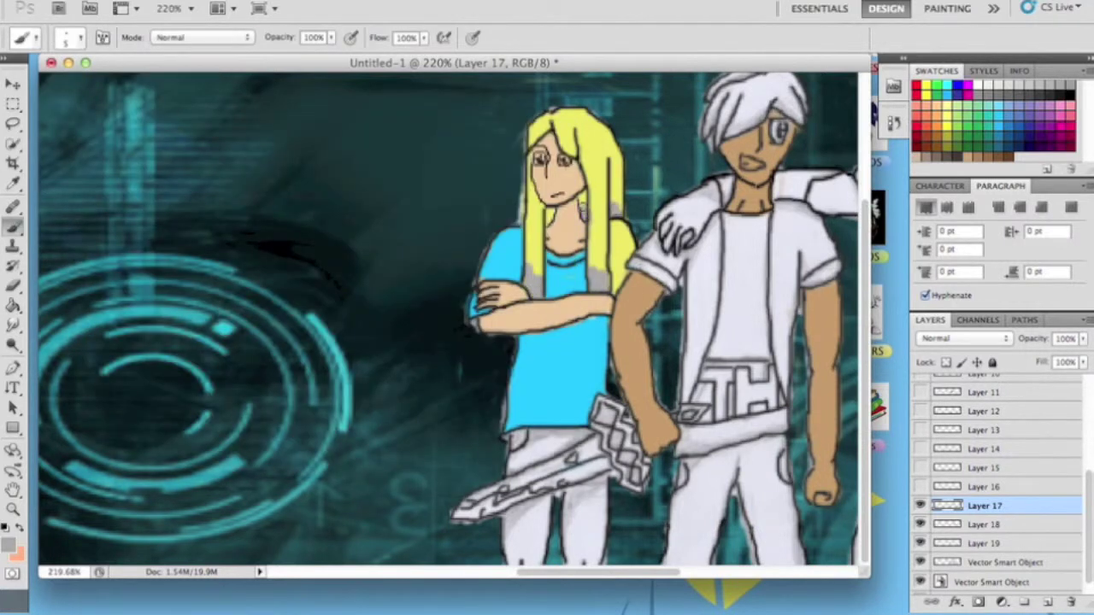
{"action": "key", "text": "e"}
{"action": "left_click_drag", "start_coordinate": [628, 221], "coordinate": [617, 291]}
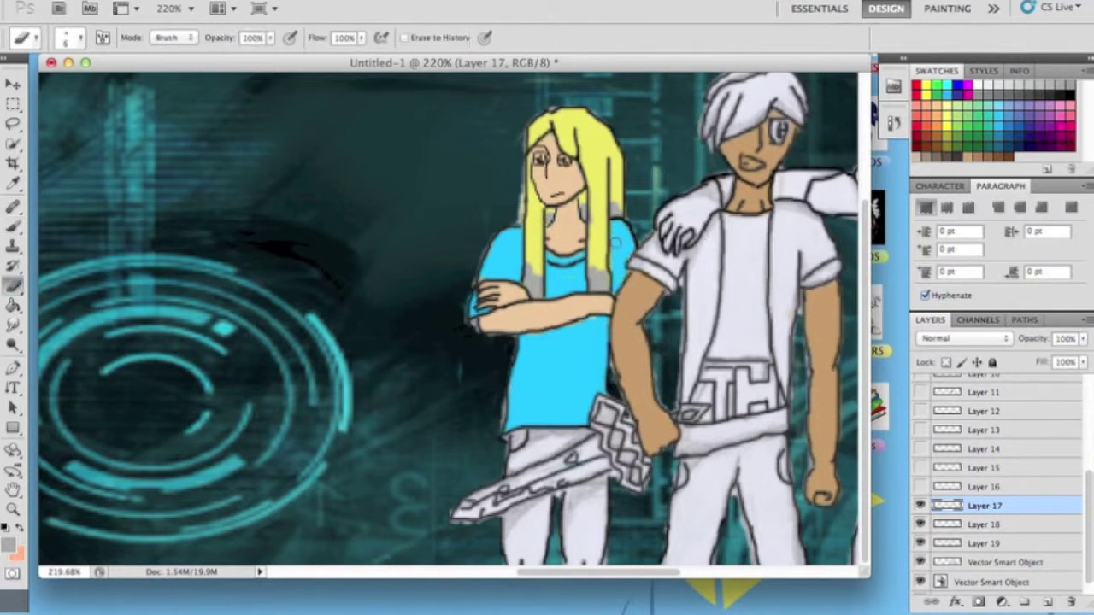
- Select Layer 18 and erase the skin tone covering the long-haired figure's eyes
{"action": "left_click", "coordinate": [920, 524]}
{"action": "left_click", "coordinate": [920, 524]}
{"action": "left_click", "coordinate": [920, 543]}
{"action": "left_click", "coordinate": [920, 543]}
{"action": "left_click", "coordinate": [916, 524]}
{"action": "scroll", "coordinate": [983, 470], "scroll_direction": "up", "scroll_amount": 3}
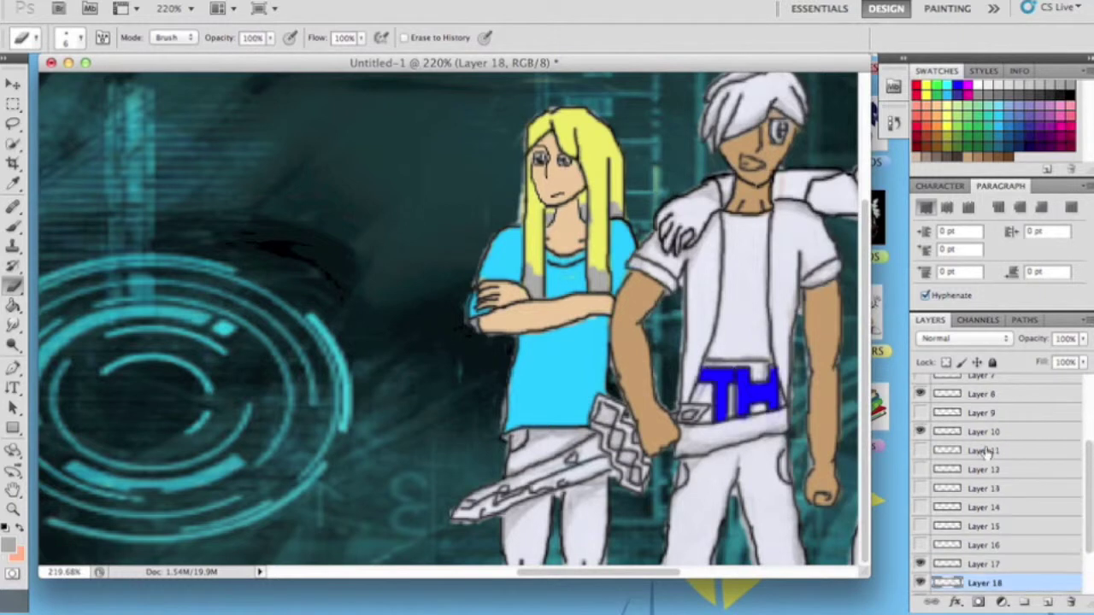
- Paint the long-haired figure's eyes cyan (#00ffff) on Layer 18, refining the details with a 1 px brush
{"action": "left_click", "coordinate": [919, 427]}
{"action": "left_click", "coordinate": [9, 544]}
{"action": "left_click", "coordinate": [506, 157]}
{"action": "key", "text": "b"}
{"action": "left_click", "coordinate": [9, 544]}
{"action": "left_click", "coordinate": [538, 154]}
{"action": "left_click", "coordinate": [540, 160]}
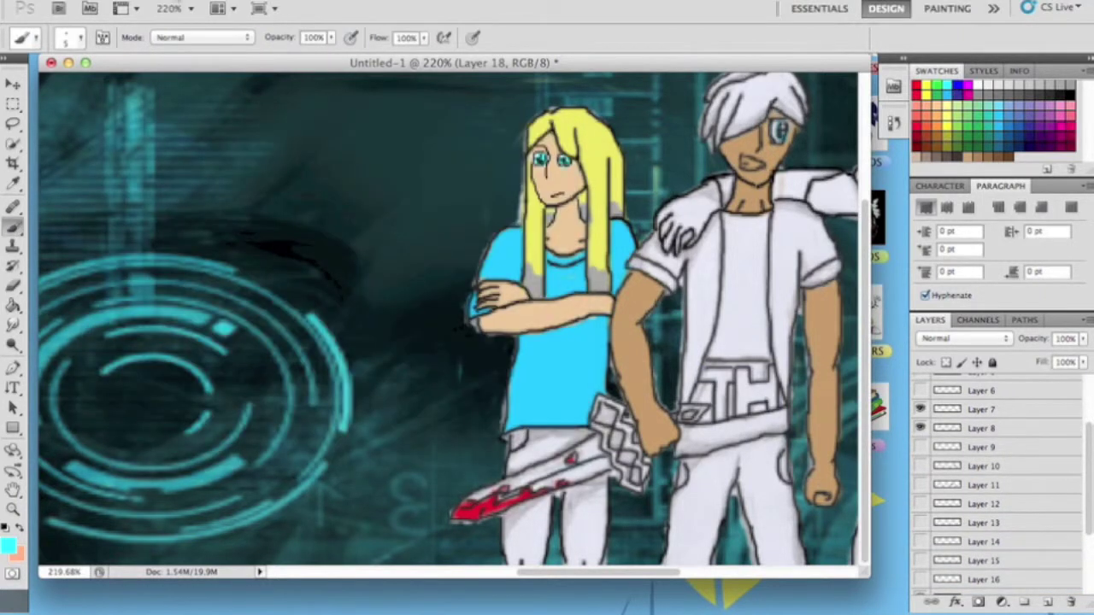
{"action": "left_click", "coordinate": [81, 38]}
{"action": "left_click_drag", "start_coordinate": [38, 80], "coordinate": [24, 81]}
{"action": "left_click", "coordinate": [81, 37]}
- Limit the visible colour layers to those of the long-haired figure and make Layer 1 active
{"action": "scroll", "coordinate": [1000, 479], "scroll_direction": "down", "scroll_amount": 2}
{"action": "left_click", "coordinate": [920, 527]}
{"action": "left_click", "coordinate": [983, 528]}
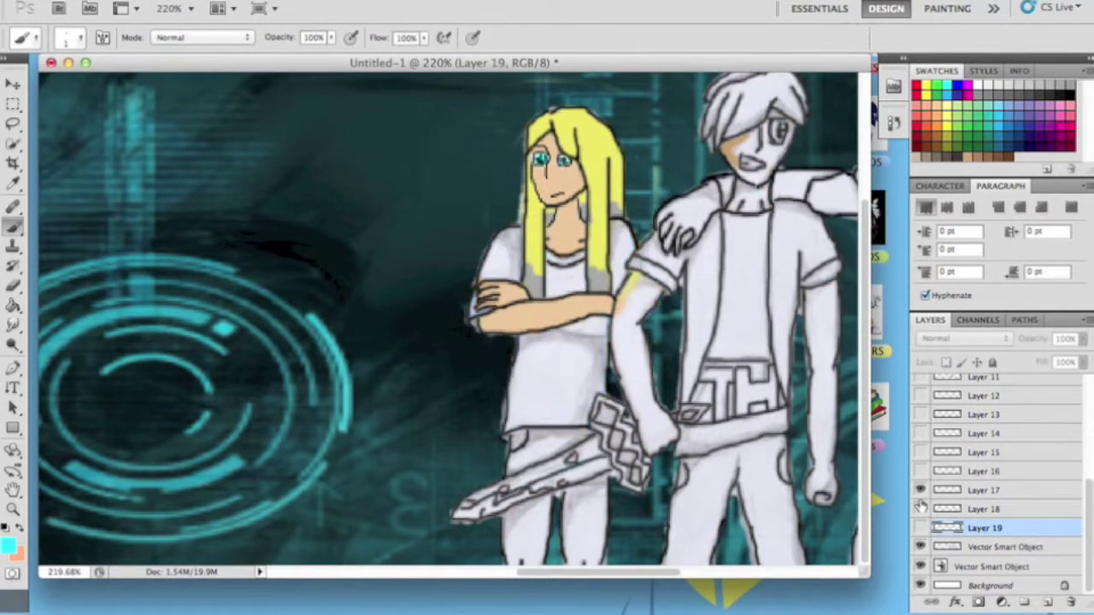
{"action": "left_click", "coordinate": [920, 508]}
{"action": "scroll", "coordinate": [1000, 462], "scroll_direction": "up", "scroll_amount": 5}
{"action": "left_click", "coordinate": [982, 384]}
- Set up a black 2 px brush for touching up the outlines on Layer 1
{"action": "left_click", "coordinate": [9, 544]}
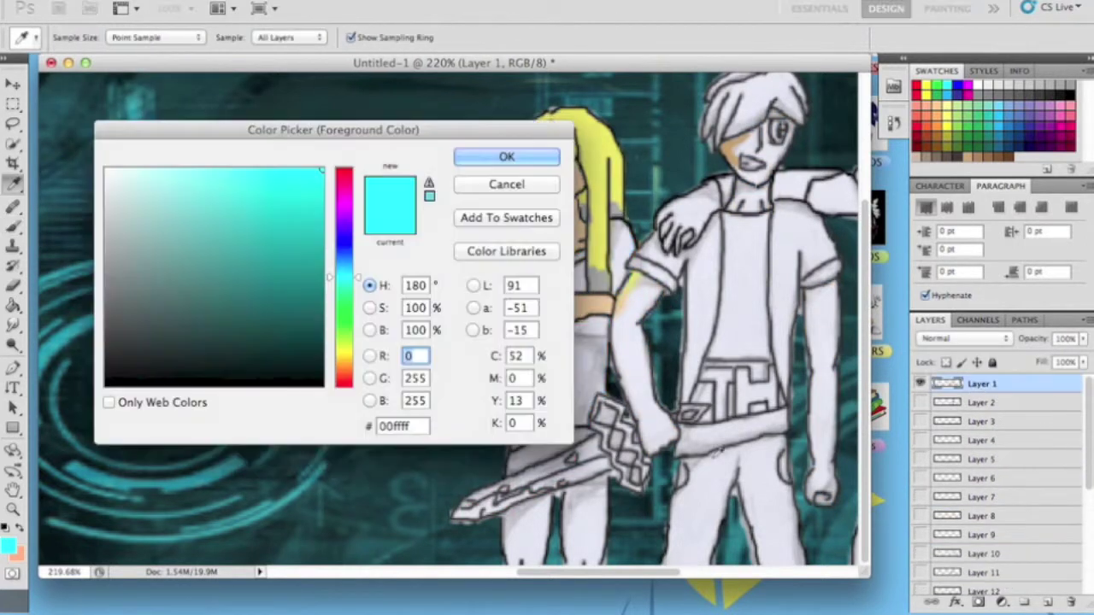
{"action": "scroll", "coordinate": [513, 342], "scroll_direction": "right", "scroll_amount": 5}
{"action": "left_click", "coordinate": [598, 159]}
{"action": "left_click", "coordinate": [507, 157]}
{"action": "left_click", "coordinate": [81, 38]}
{"action": "key", "text": "Return"}
- Pick up the skin tone and erase the stray yellow and skin colour over the neighbouring figure's arm on Layers 17 and 18
{"action": "scroll", "coordinate": [1000, 462], "scroll_direction": "down", "scroll_amount": 5}
{"action": "left_click", "coordinate": [921, 510]}
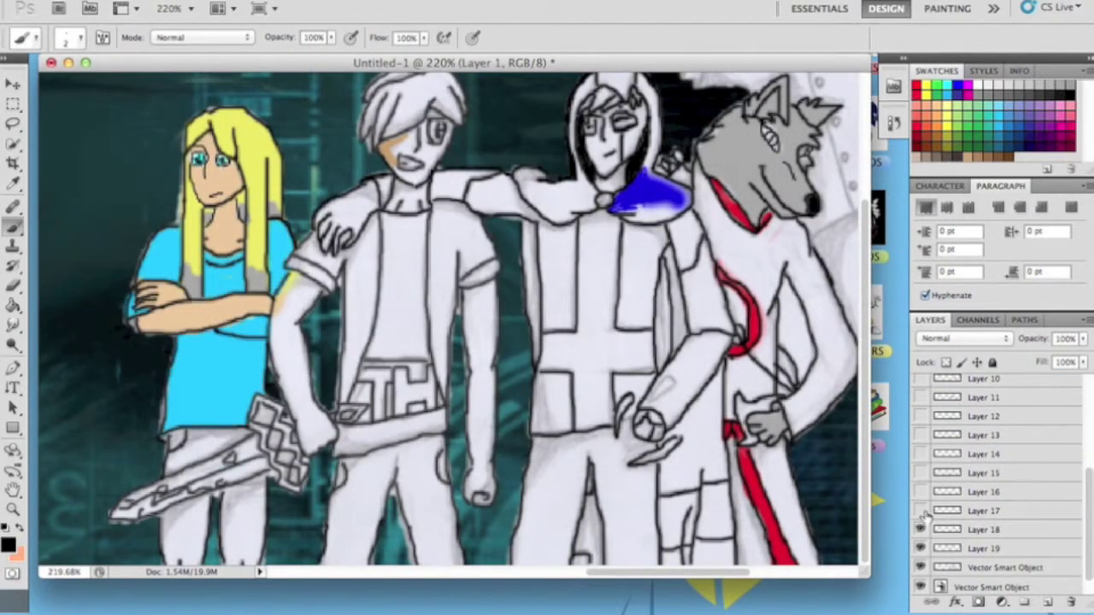
{"action": "left_click", "coordinate": [983, 530]}
{"action": "left_click", "coordinate": [9, 544]}
{"action": "key", "text": "Return"}
{"action": "left_click", "coordinate": [76, 37]}
{"action": "key", "text": "Return"}
{"action": "key", "text": "e"}
{"action": "left_click", "coordinate": [979, 512]}
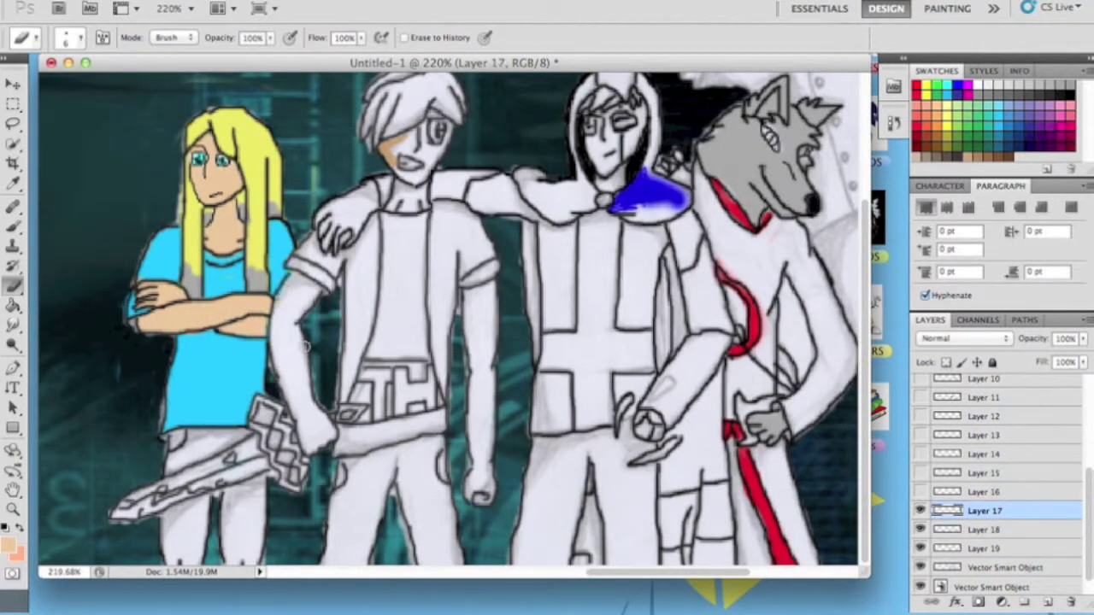
- Make all the hidden colour layers visible again
{"action": "left_click_drag", "start_coordinate": [920, 491], "coordinate": [921, 380]}
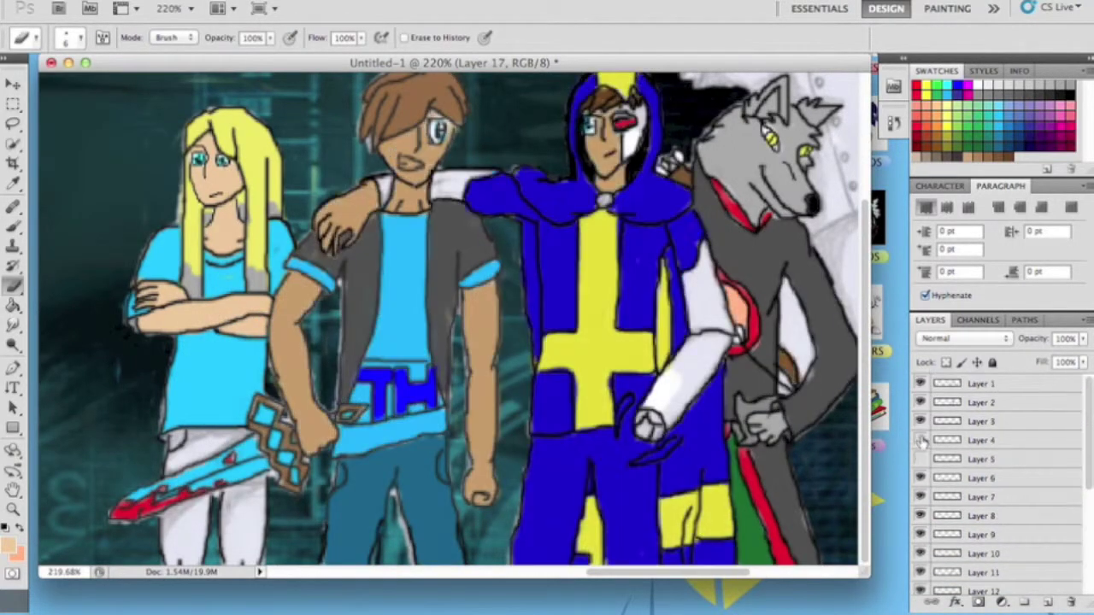
{"action": "scroll", "coordinate": [1011, 522], "scroll_direction": "down", "scroll_amount": 1}
{"action": "scroll", "coordinate": [1011, 521], "scroll_direction": "up", "scroll_amount": 1}
- Paint the long-haired figure's legs with the skin tone on Layer 18 and erase the excess around them
{"action": "left_click", "coordinate": [923, 531]}
{"action": "key", "text": "b"}
{"action": "mouse_move", "coordinate": [171, 521]}
{"action": "left_mouse_down"}
{"action": "mouse_move", "coordinate": [210, 513]}
{"action": "mouse_move", "coordinate": [256, 555]}
{"action": "left_mouse_up"}
{"action": "key", "text": "e"}
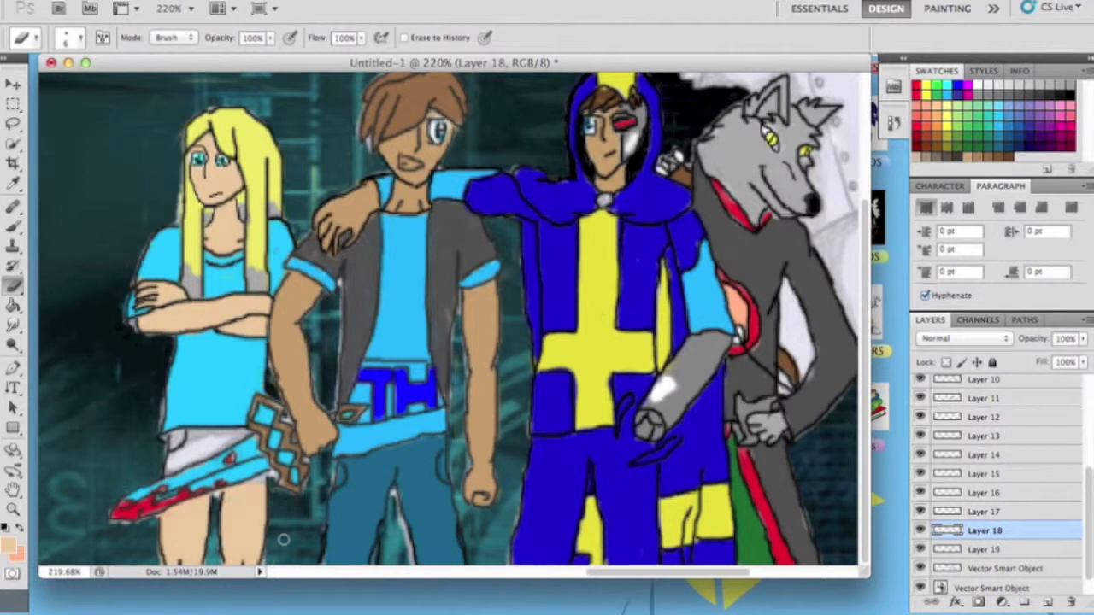
- Select Layer 5 and paint the fingers of the hooded figure's mechanical hand grey with a 14 px brush
{"action": "scroll", "coordinate": [972, 408], "scroll_direction": "up", "scroll_amount": 6}
{"action": "left_click", "coordinate": [979, 396]}
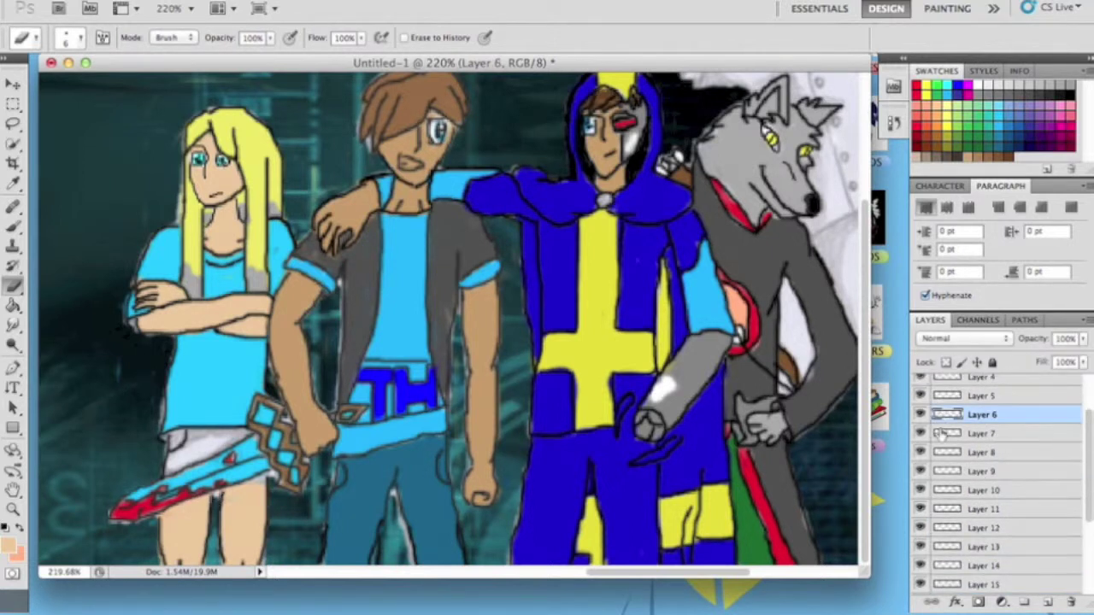
{"action": "left_click", "coordinate": [9, 544]}
{"action": "left_click", "coordinate": [552, 222]}
{"action": "key", "text": "b"}
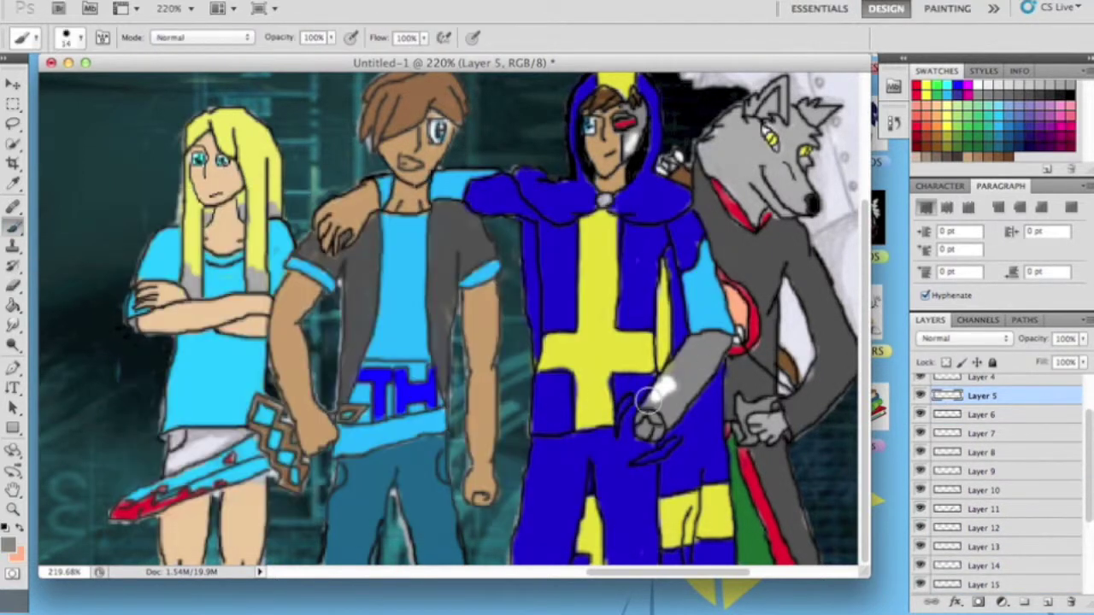
- Erase the blue covering the mechanical hand's fingers on Layer 2
{"action": "scroll", "coordinate": [919, 398], "scroll_direction": "up", "scroll_amount": 3}
{"action": "left_click", "coordinate": [919, 393]}
{"action": "key", "text": "e"}
{"action": "mouse_move", "coordinate": [613, 395]}
{"action": "left_mouse_down"}
{"action": "mouse_move", "coordinate": [637, 434]}
{"action": "mouse_move", "coordinate": [683, 446]}
{"action": "left_mouse_up"}
- Sample the robe's blue and repair the edges around the mechanical fingers with a 1 px brush on Layer 2
{"action": "key", "text": "b"}
{"action": "left_click", "coordinate": [73, 37]}
{"action": "left_click", "coordinate": [629, 324], "text": "alt"}
{"action": "left_click_drag", "start_coordinate": [188, 69], "coordinate": [152, 68]}
{"action": "key", "text": "Return"}
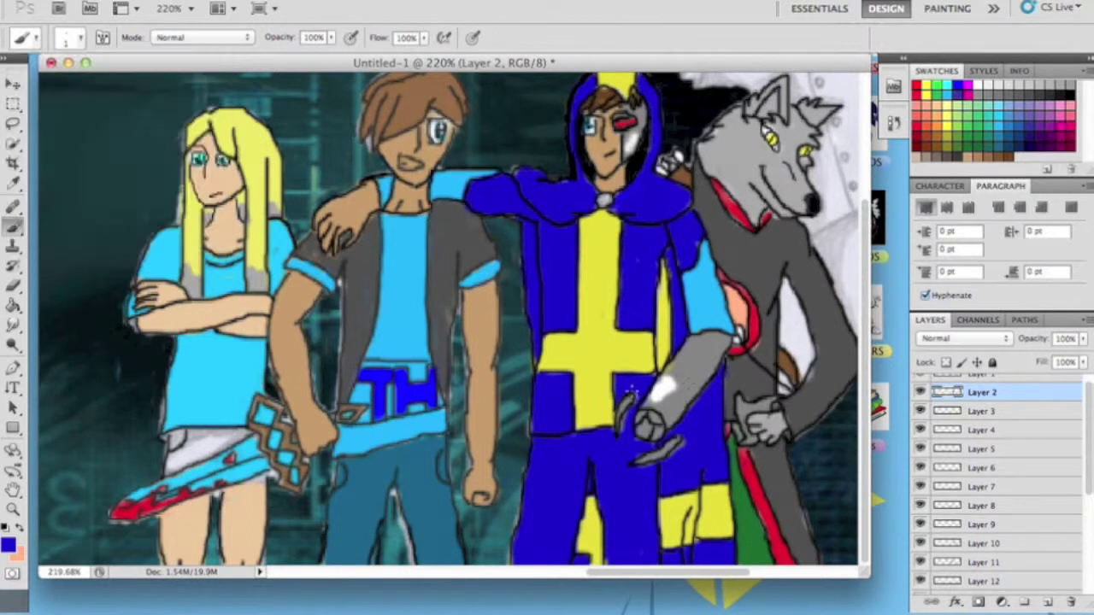
- Add a new layer below Layer 19, paint the long-haired figure's shorts teal blue and clean their edges with a 9 px eraser
{"action": "key", "text": "e"}
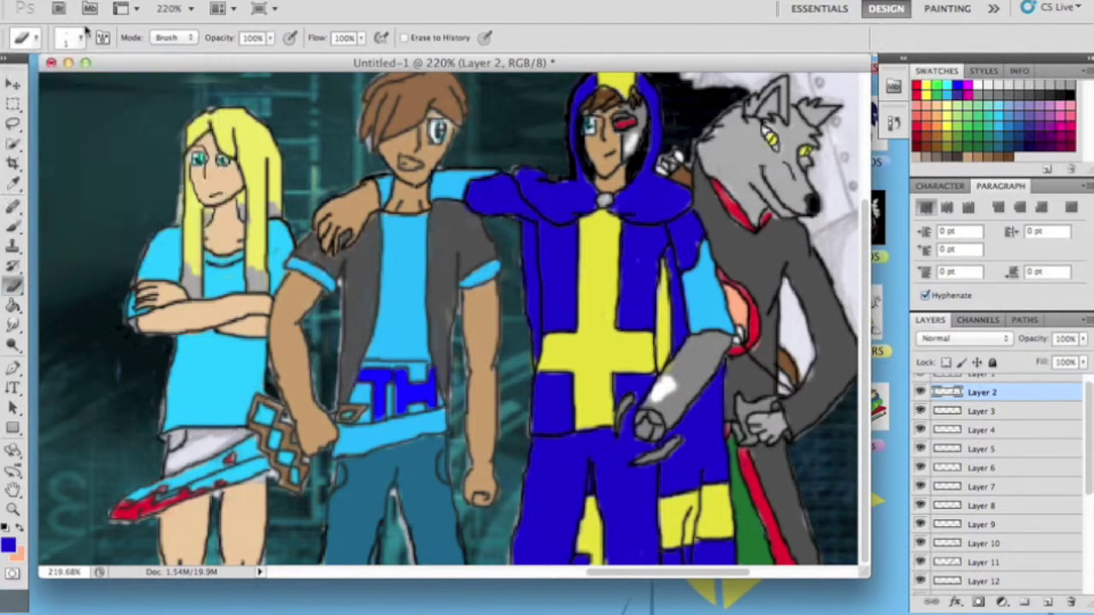
{"action": "left_click", "coordinate": [73, 37]}
{"action": "key", "text": "Return"}
{"action": "scroll", "coordinate": [991, 513], "scroll_direction": "down", "scroll_amount": 5}
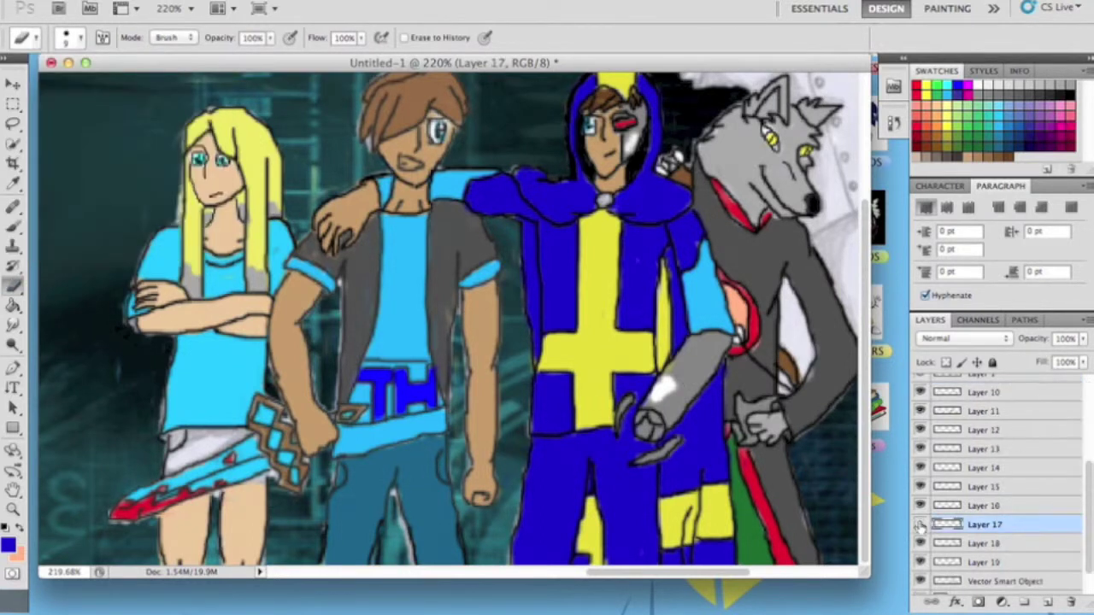
{"action": "left_click", "coordinate": [987, 556]}
{"action": "key", "text": "alt+shift+super+n"}
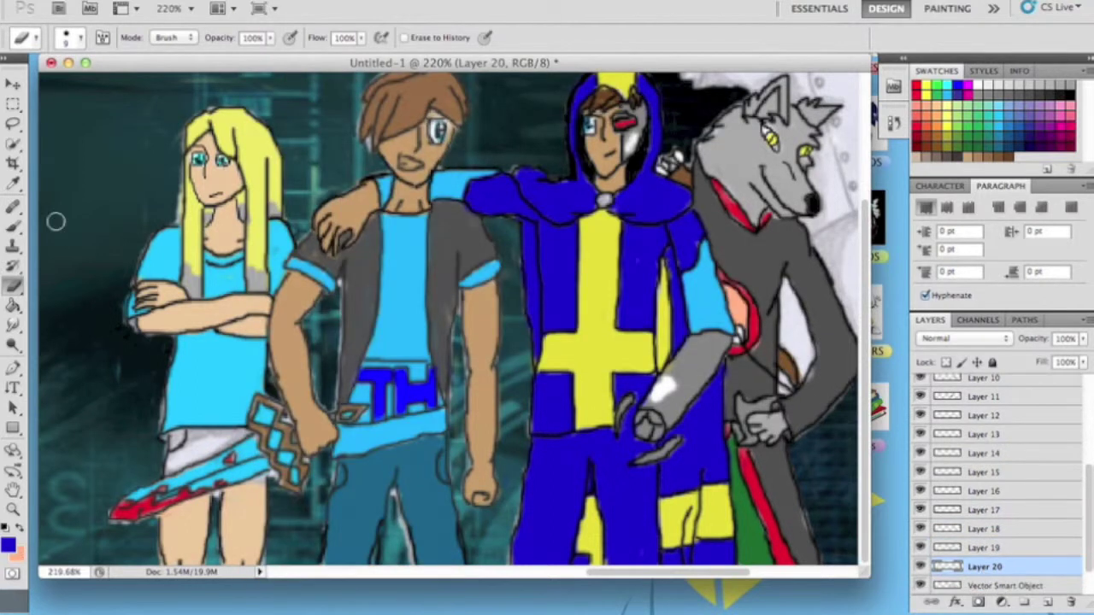
{"action": "key", "text": "b"}
{"action": "left_click", "coordinate": [54, 219], "text": "alt"}
{"action": "left_click_drag", "start_coordinate": [205, 440], "coordinate": [137, 470]}
{"action": "key", "text": "e"}
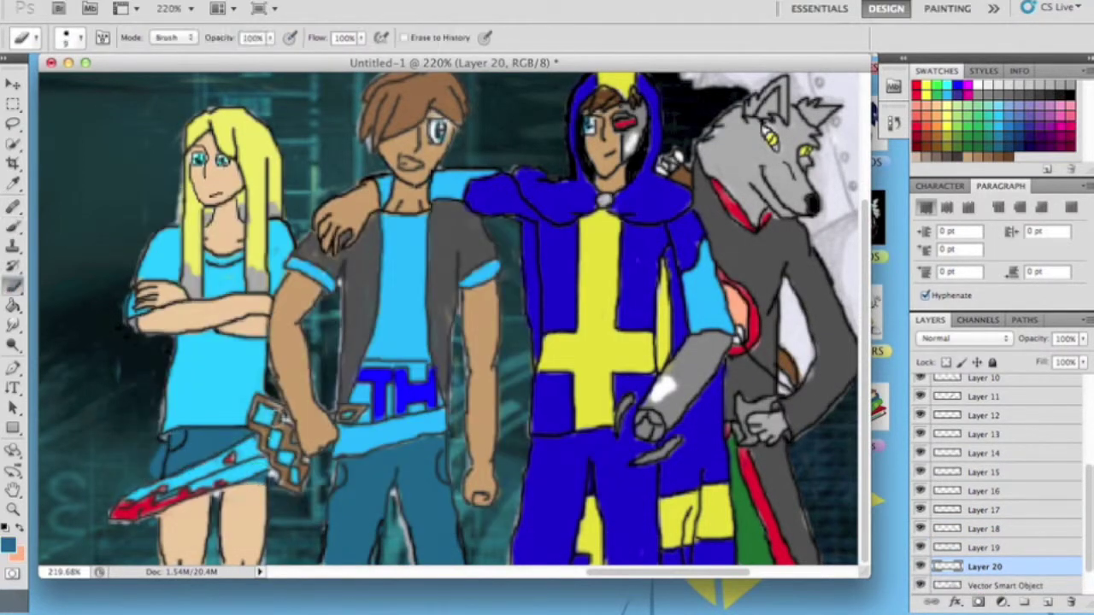
- Return to Layer 1 with black and set the brush size to 2 px for outline touch-ups
{"action": "key", "text": "alt+period"}
{"action": "left_click", "coordinate": [9, 544]}
{"action": "key", "text": "Return"}
{"action": "key", "text": "b"}
{"action": "left_click", "coordinate": [81, 37]}
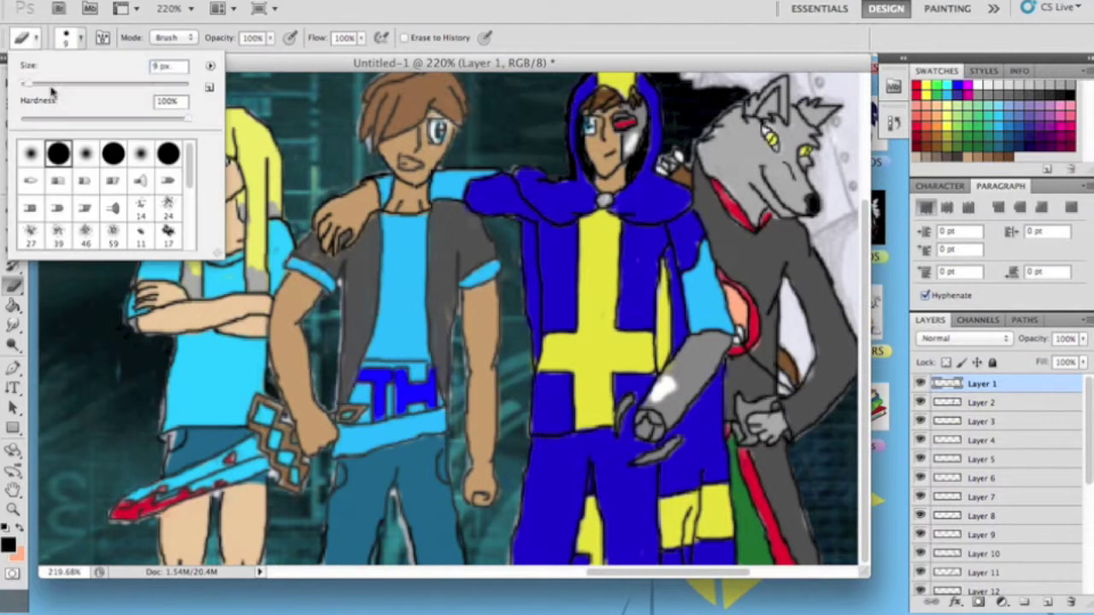
{"action": "type", "text": "2"}
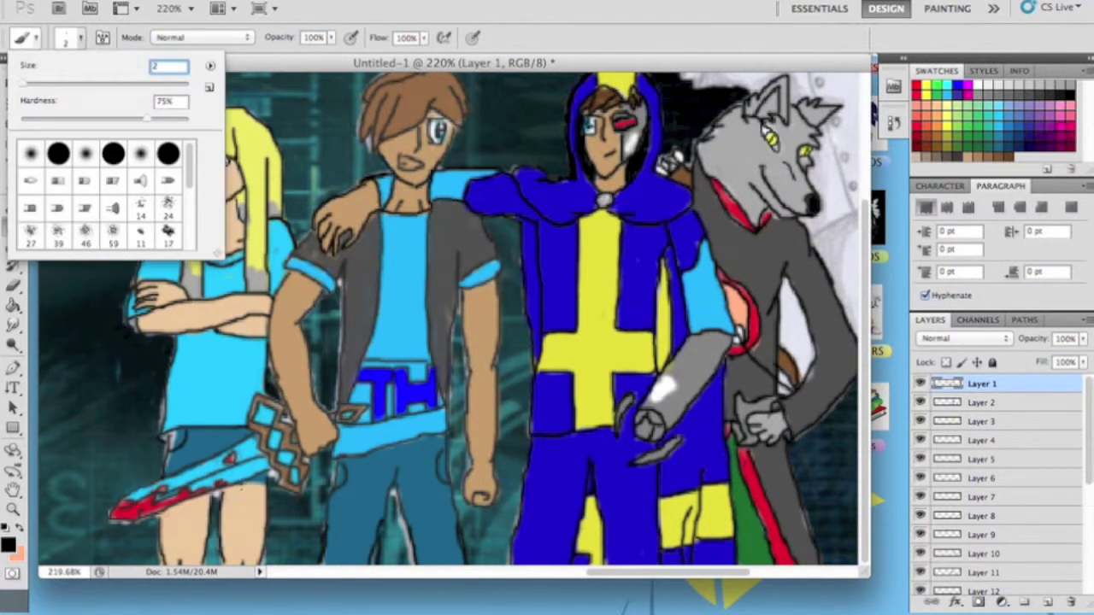
{"action": "key", "text": "Return"}
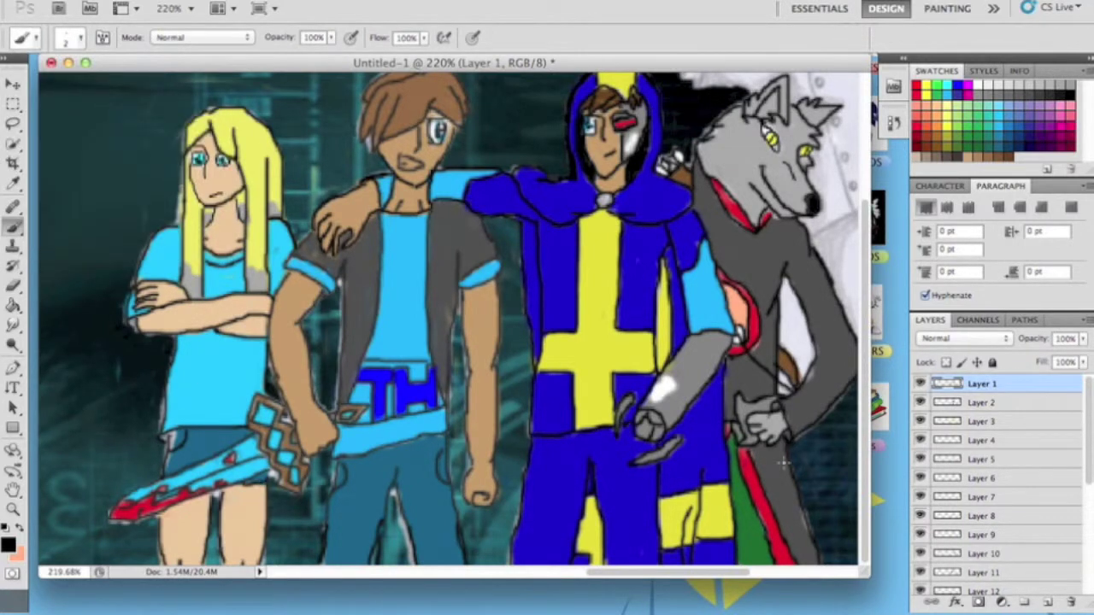
- Select Layer 12 and erase the excess colour beside the wolf figure's leg with a 2 px eraser
{"action": "scroll", "coordinate": [991, 479], "scroll_direction": "down", "scroll_amount": 3}
{"action": "left_click", "coordinate": [983, 482]}
{"action": "left_click", "coordinate": [983, 463]}
{"action": "left_click", "coordinate": [985, 501]}
{"action": "left_click", "coordinate": [15, 288]}
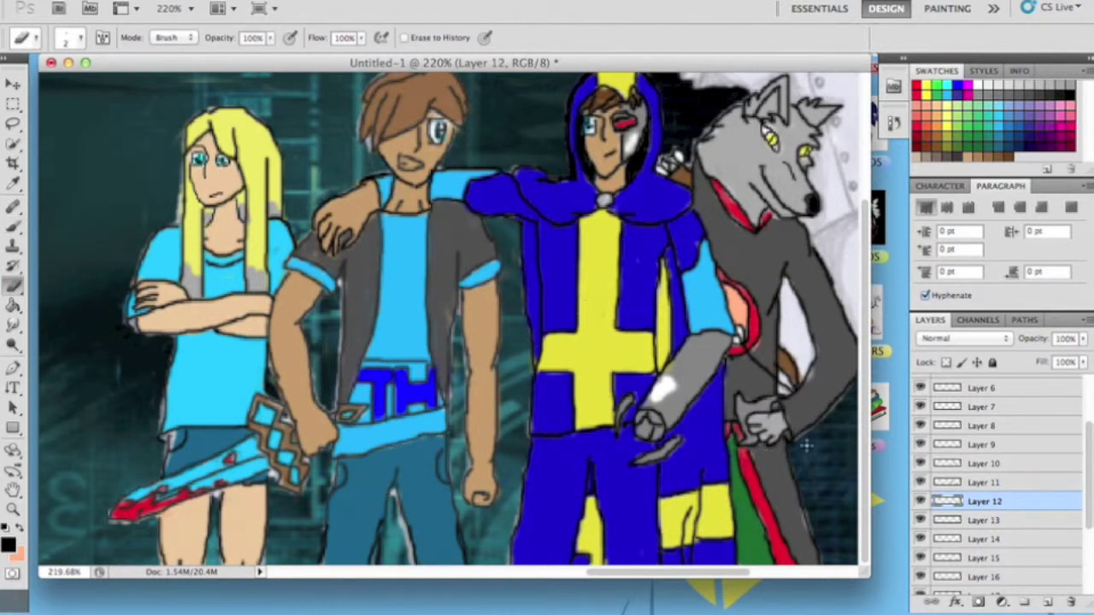
- Fill the remaining gap at the edge of the long-haired figure's shorts with their sampled teal on Layer 20
{"action": "scroll", "coordinate": [991, 479], "scroll_direction": "down", "scroll_amount": 2}
{"action": "left_click", "coordinate": [983, 528]}
{"action": "key", "text": "b"}
{"action": "left_click", "coordinate": [171, 449], "text": "alt"}
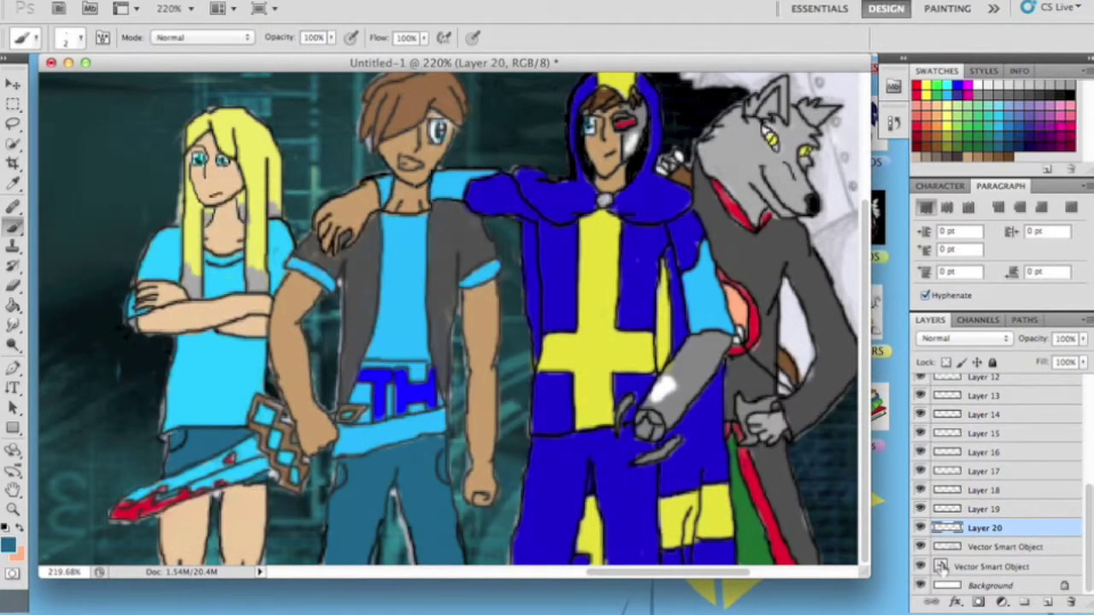
- Hide the pencil sketch layer and review the coloured figures against the background
{"action": "left_click", "coordinate": [919, 547]}
{"action": "key", "text": "ctrl+0"}
{"action": "key", "text": "ctrl+plus"}
{"action": "key", "text": "ctrl+plus"}
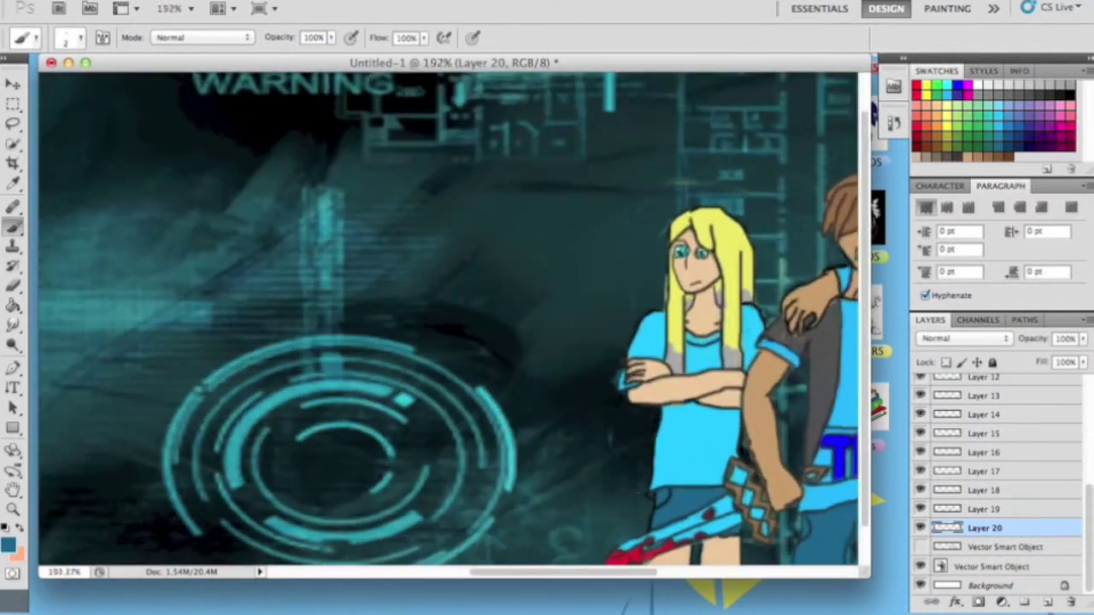
{"action": "scroll", "coordinate": [449, 320], "scroll_direction": "right", "scroll_amount": 10}
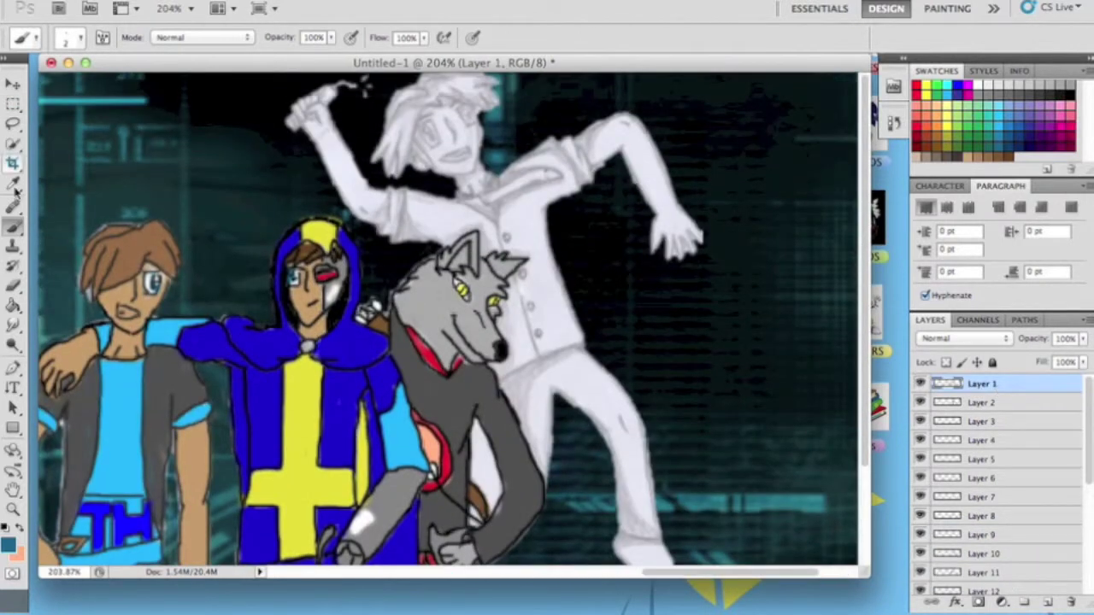
- Outline the rear figure's raised hand and forearm, hair and face in black on Layer 1 with a 2 px brush
{"action": "left_click", "coordinate": [7, 544]}
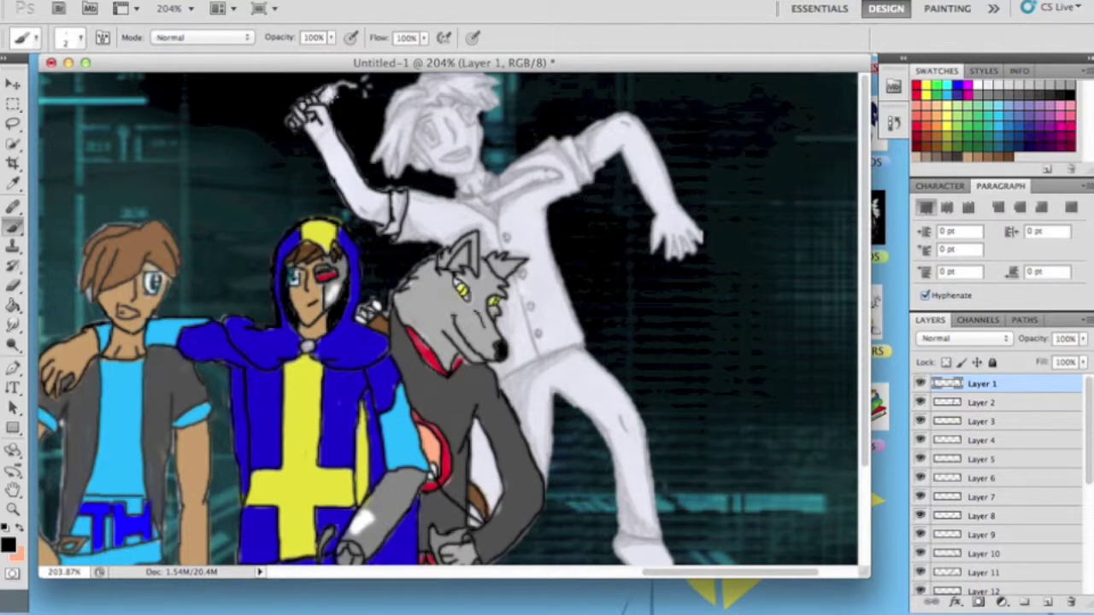
{"action": "mouse_move", "coordinate": [427, 95]}
{"action": "left_mouse_down"}
{"action": "mouse_move", "coordinate": [372, 155]}
{"action": "mouse_move", "coordinate": [391, 179]}
{"action": "left_mouse_up"}
{"action": "left_click_drag", "start_coordinate": [427, 101], "coordinate": [398, 178]}
{"action": "mouse_move", "coordinate": [503, 79]}
{"action": "left_mouse_down"}
{"action": "mouse_move", "coordinate": [425, 78]}
{"action": "mouse_move", "coordinate": [386, 135]}
{"action": "left_mouse_up"}
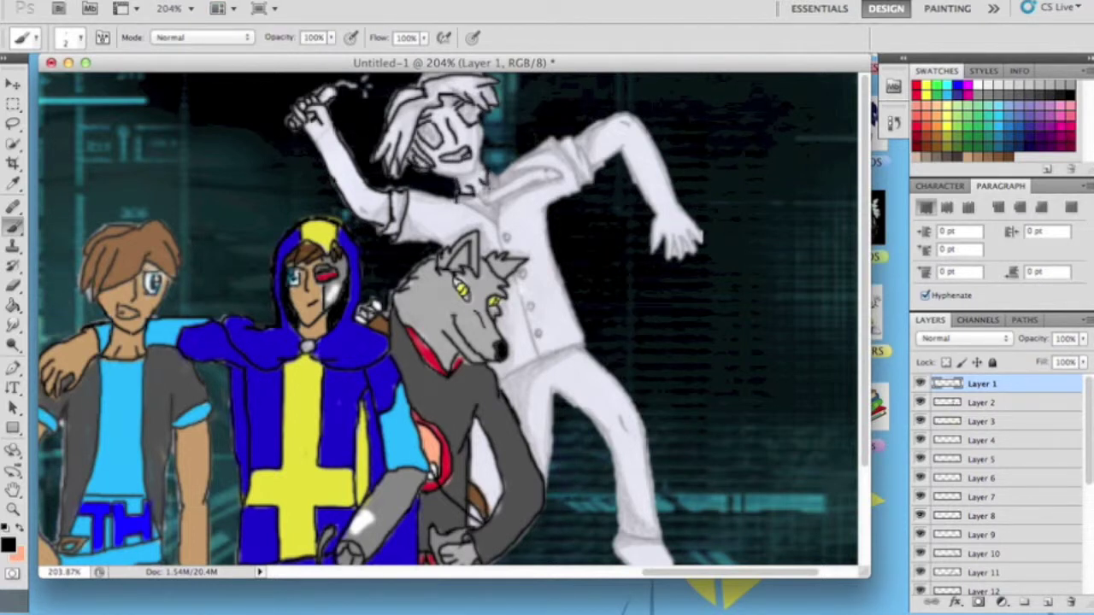
- Outline the rear figure's collar, shirt, buttons, outstretched arm and legs in black on Layer 1
{"action": "mouse_move", "coordinate": [503, 195]}
{"action": "left_mouse_down"}
{"action": "mouse_move", "coordinate": [562, 173]}
{"action": "mouse_move", "coordinate": [543, 163]}
{"action": "mouse_move", "coordinate": [460, 203]}
{"action": "mouse_move", "coordinate": [567, 199]}
{"action": "left_mouse_up"}
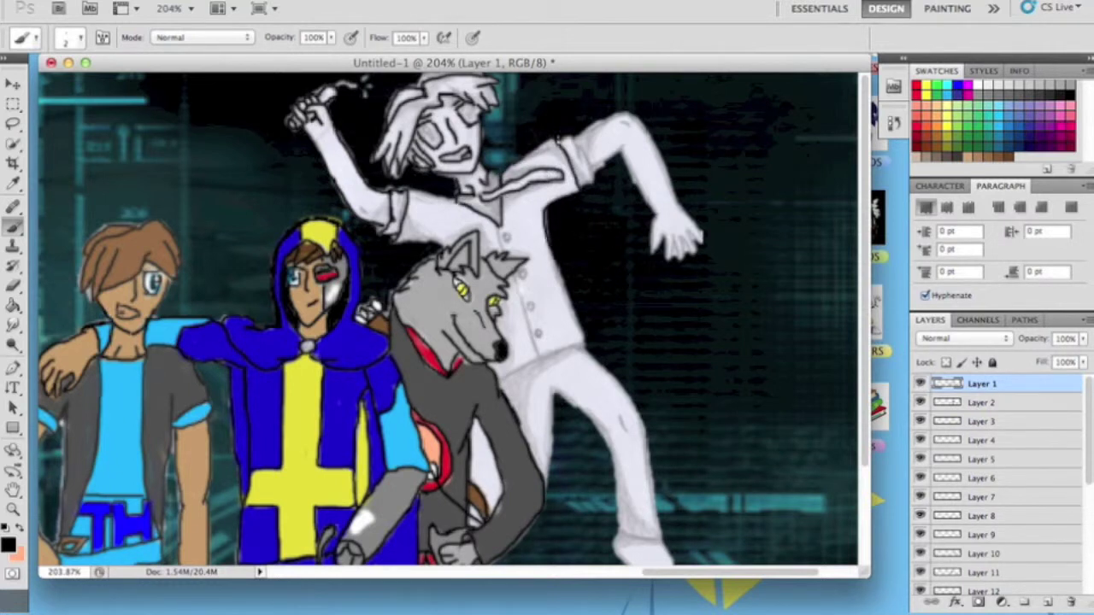
{"action": "mouse_move", "coordinate": [603, 117]}
{"action": "left_mouse_down"}
{"action": "mouse_move", "coordinate": [675, 185]}
{"action": "mouse_move", "coordinate": [706, 236]}
{"action": "left_mouse_up"}
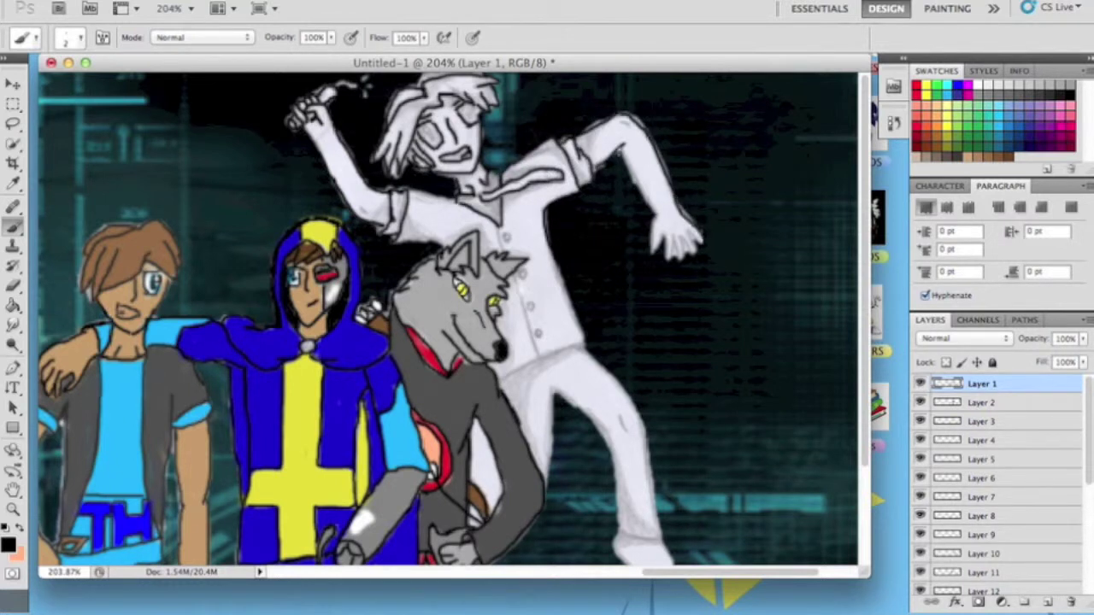
{"action": "left_click_drag", "start_coordinate": [618, 151], "coordinate": [652, 251]}
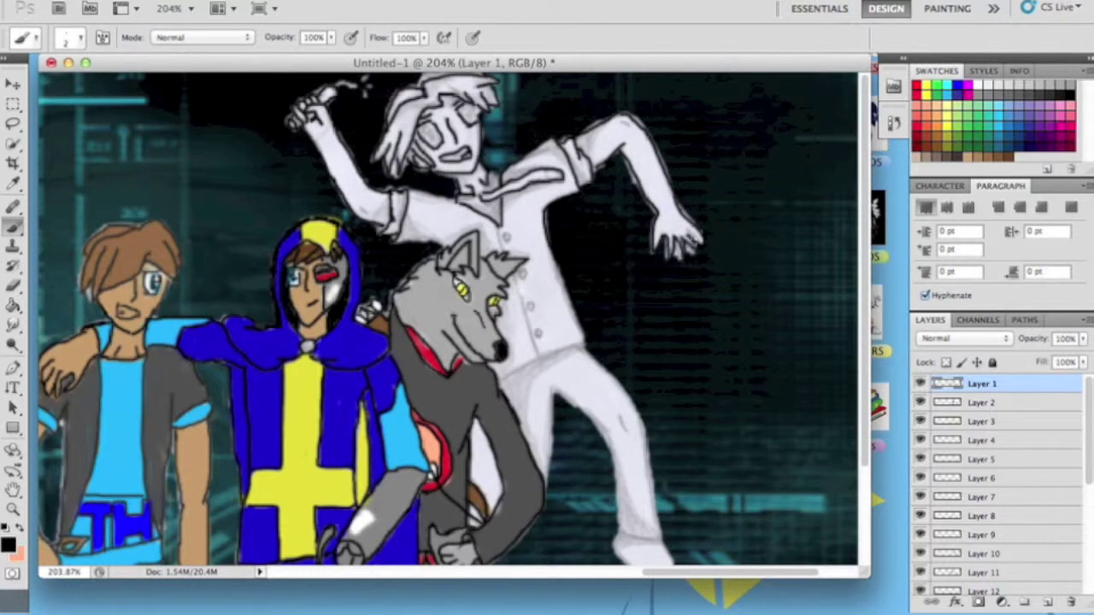
{"action": "left_click_drag", "start_coordinate": [504, 220], "coordinate": [493, 251]}
{"action": "left_click_drag", "start_coordinate": [524, 275], "coordinate": [540, 357]}
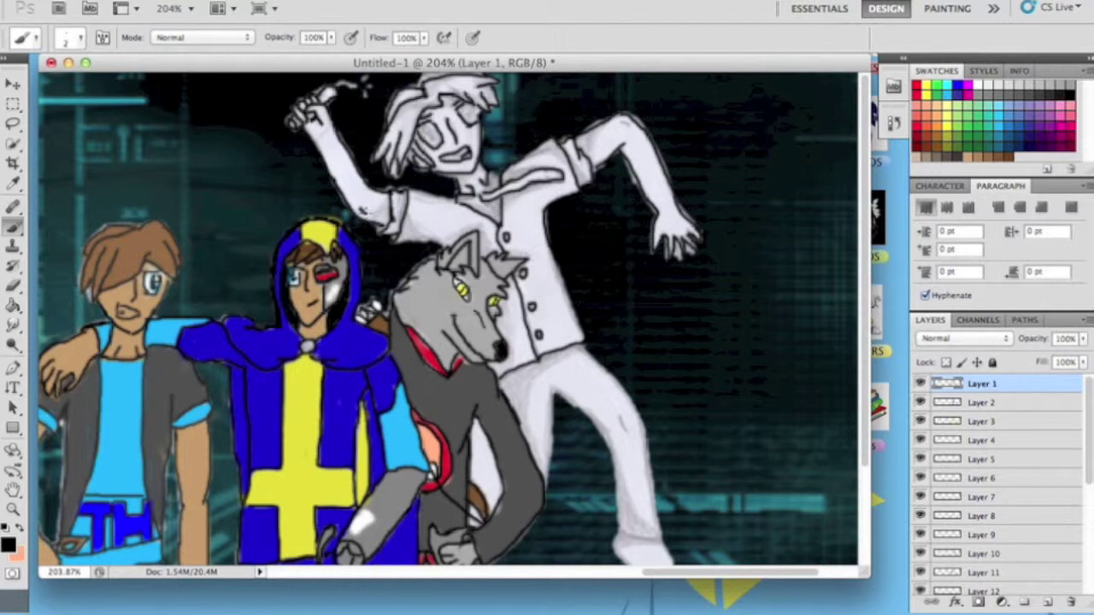
{"action": "scroll", "coordinate": [576, 367], "scroll_direction": "down", "scroll_amount": 2}
{"action": "mouse_move", "coordinate": [556, 351]}
{"action": "left_mouse_down"}
{"action": "mouse_move", "coordinate": [617, 499]}
{"action": "mouse_move", "coordinate": [653, 492]}
{"action": "left_mouse_up"}
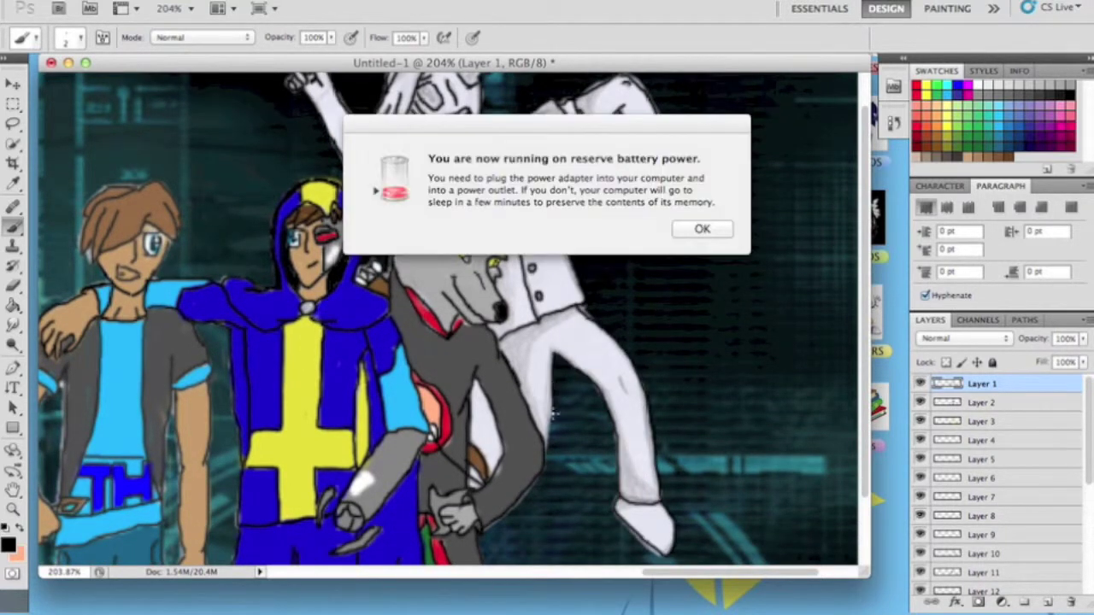
- Hide the background image layer so the figures stand on plain white
{"action": "scroll", "coordinate": [1017, 526], "scroll_direction": "down", "scroll_amount": 3}
{"action": "scroll", "coordinate": [1017, 526], "scroll_direction": "down", "scroll_amount": 2}
{"action": "left_click", "coordinate": [921, 566]}
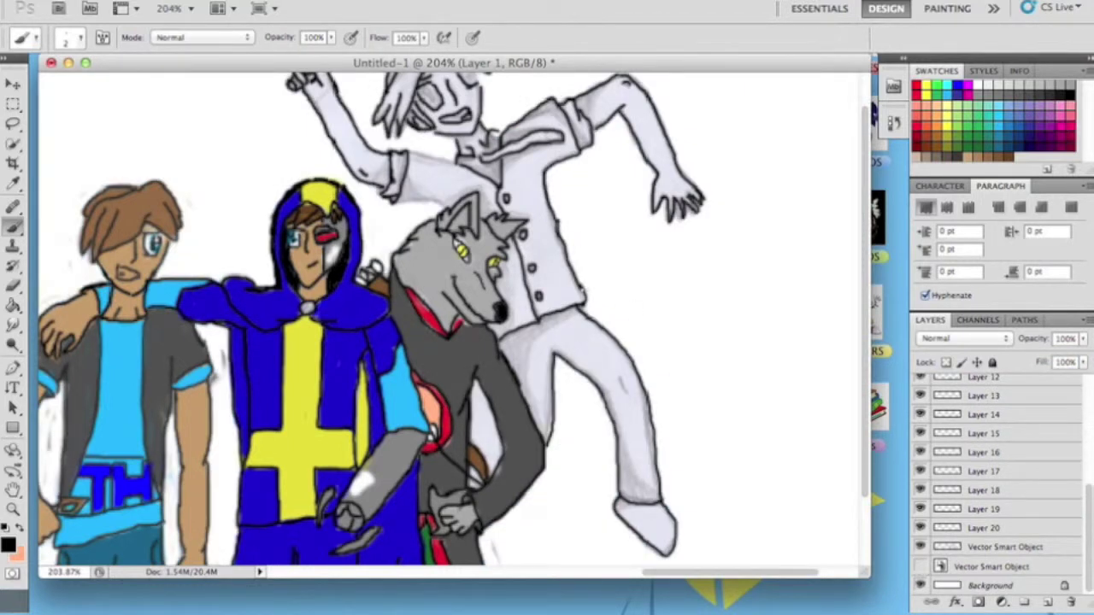
{"action": "scroll", "coordinate": [622, 364], "scroll_direction": "up", "scroll_amount": 2}
{"action": "scroll", "coordinate": [621, 363], "scroll_direction": "down", "scroll_amount": 3}
{"action": "scroll", "coordinate": [621, 364], "scroll_direction": "up", "scroll_amount": 3}
- Draw the spark marks beside the rear figure's raised hand in red on Layer 1
{"action": "left_click", "coordinate": [9, 544]}
{"action": "left_click", "coordinate": [773, 197]}
{"action": "left_click_drag", "start_coordinate": [358, 84], "coordinate": [373, 89]}
- Switch back to black and draw the rear figure's eye details with a 1 px brush
{"action": "left_click", "coordinate": [9, 544]}
{"action": "left_click", "coordinate": [772, 196]}
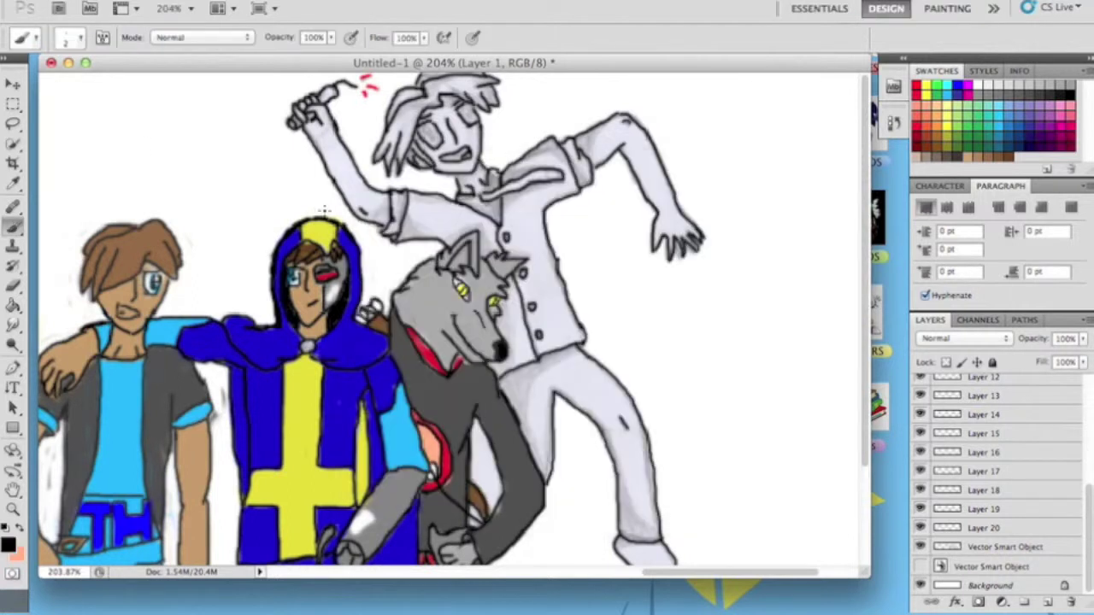
{"action": "key", "text": "bracketleft"}
{"action": "scroll", "coordinate": [532, 244], "scroll_direction": "left", "scroll_amount": 6}
{"action": "scroll", "coordinate": [415, 380], "scroll_direction": "right", "scroll_amount": 2}
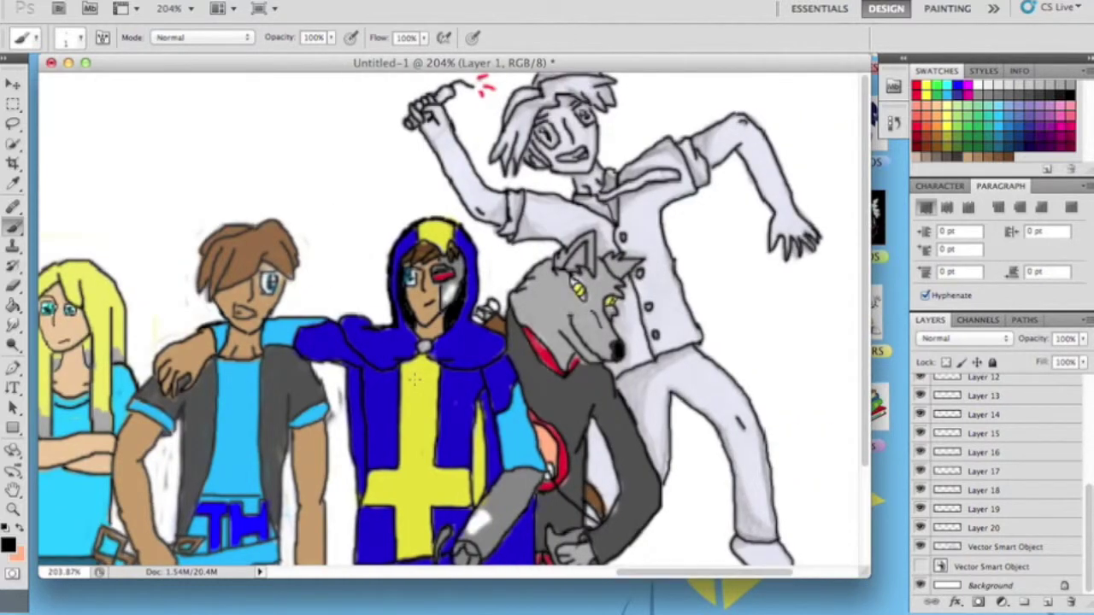
- Select Layer 11 and sample the long-haired figure's skin tone (#e5c399) as the paint colour
{"action": "scroll", "coordinate": [983, 479], "scroll_direction": "up", "scroll_amount": 5}
{"action": "scroll", "coordinate": [982, 496], "scroll_direction": "down", "scroll_amount": 3}
{"action": "left_click", "coordinate": [985, 535]}
{"action": "left_click", "coordinate": [940, 478]}
{"action": "scroll", "coordinate": [927, 479], "scroll_direction": "down", "scroll_amount": 3}
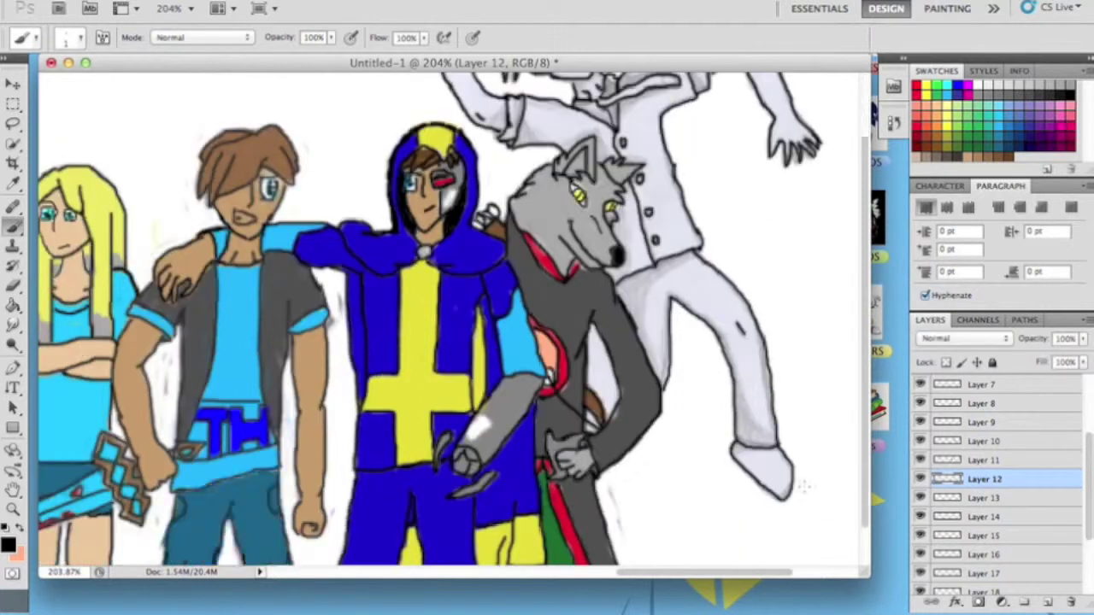
{"action": "left_click", "coordinate": [982, 459]}
{"action": "scroll", "coordinate": [453, 316], "scroll_direction": "up", "scroll_amount": 3}
{"action": "left_click", "coordinate": [9, 544]}
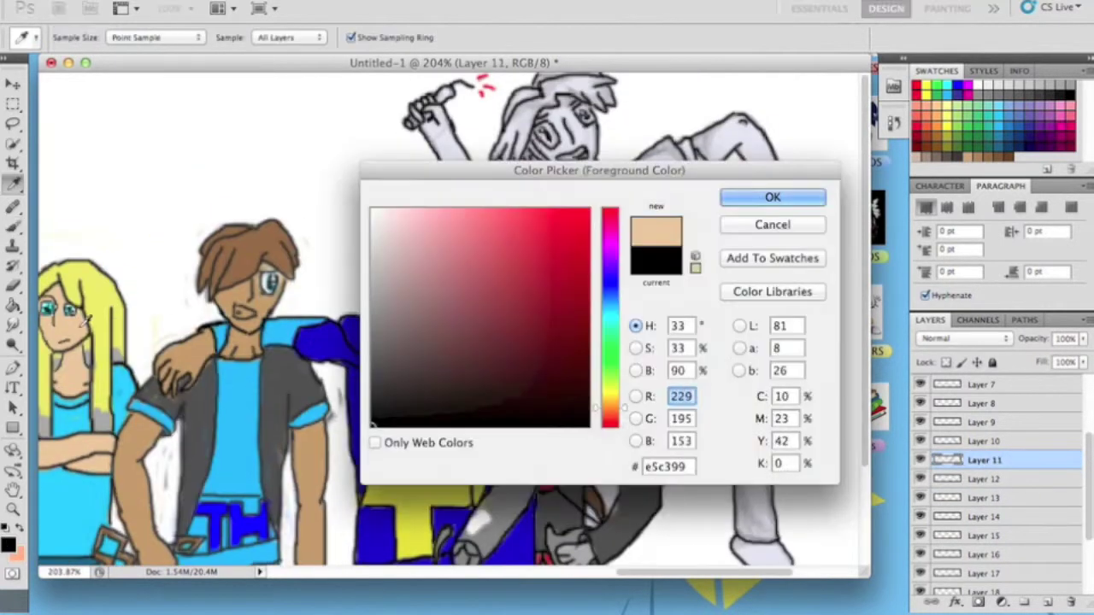
{"action": "left_click", "coordinate": [772, 196]}
- Paint the rear figure's face, neck and both arms with the skin tone on Layer 11 using a 30 px brush
{"action": "left_click", "coordinate": [65, 37]}
{"action": "key", "text": "Return"}
{"action": "left_click_drag", "start_coordinate": [598, 94], "coordinate": [427, 171]}
{"action": "left_click_drag", "start_coordinate": [701, 128], "coordinate": [812, 248]}
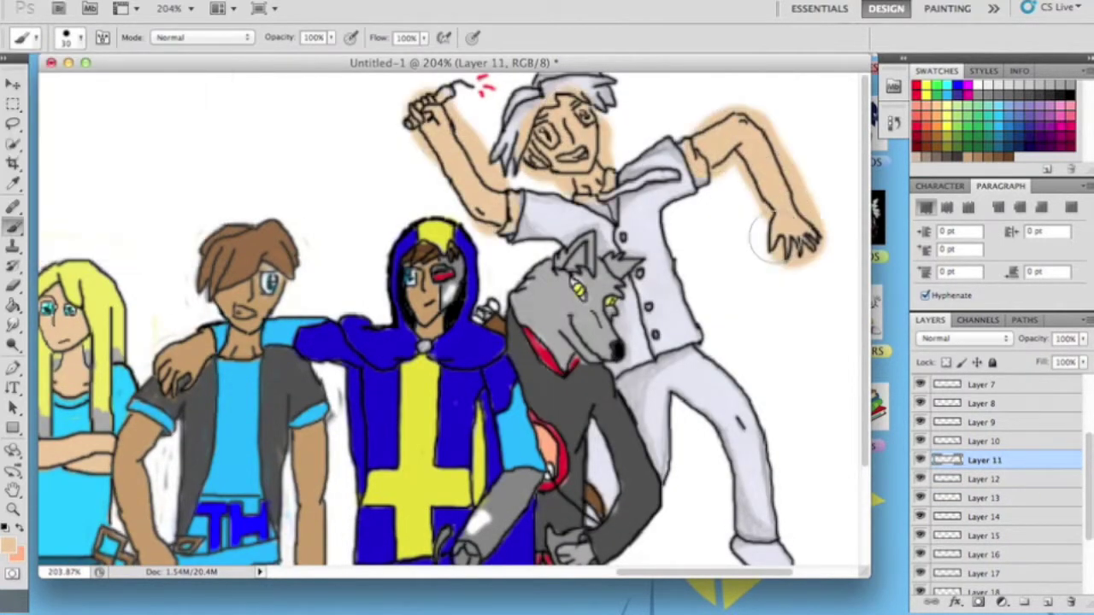
- Erase the excess skin tone around the rear figure's arms, hair, eyes and mouth with a 5 px eraser on Layer 11
{"action": "key", "text": "shift+b"}
{"action": "left_click", "coordinate": [65, 37]}
{"action": "left_click_drag", "start_coordinate": [26, 85], "coordinate": [30, 86]}
{"action": "mouse_move", "coordinate": [423, 145]}
{"action": "left_mouse_down"}
{"action": "mouse_move", "coordinate": [444, 196]}
{"action": "mouse_move", "coordinate": [504, 145]}
{"action": "mouse_move", "coordinate": [436, 94]}
{"action": "left_mouse_up"}
{"action": "left_click_drag", "start_coordinate": [472, 184], "coordinate": [483, 159]}
{"action": "mouse_move", "coordinate": [533, 104]}
{"action": "left_mouse_down"}
{"action": "mouse_move", "coordinate": [568, 195]}
{"action": "mouse_move", "coordinate": [603, 143]}
{"action": "left_mouse_up"}
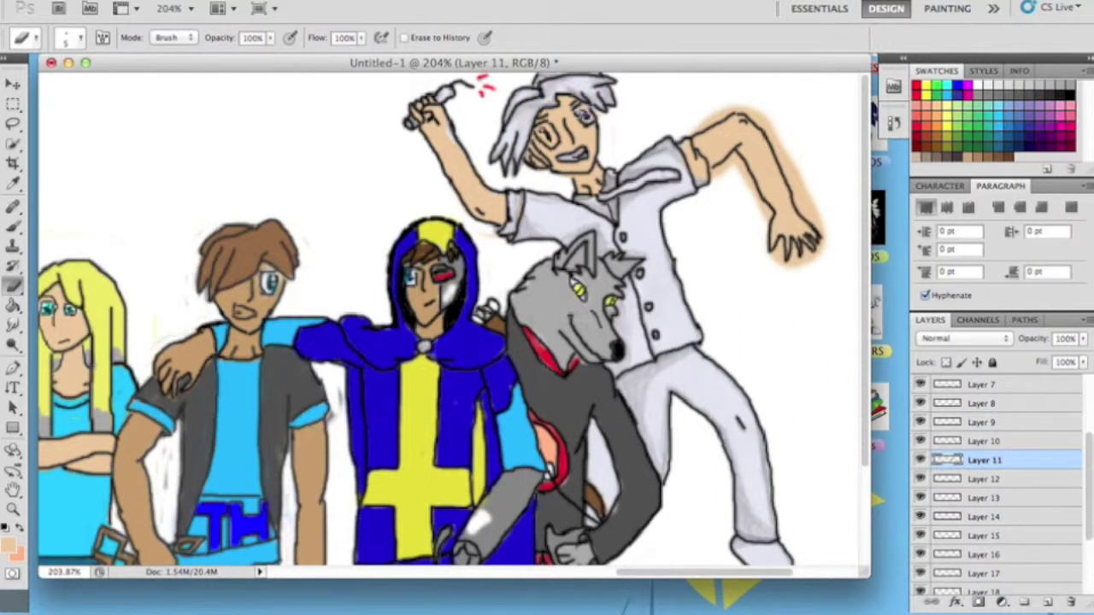
{"action": "mouse_move", "coordinate": [710, 162]}
{"action": "left_mouse_down"}
{"action": "mouse_move", "coordinate": [722, 115]}
{"action": "mouse_move", "coordinate": [767, 133]}
{"action": "mouse_move", "coordinate": [797, 177]}
{"action": "mouse_move", "coordinate": [810, 216]}
{"action": "mouse_move", "coordinate": [791, 265]}
{"action": "left_mouse_up"}
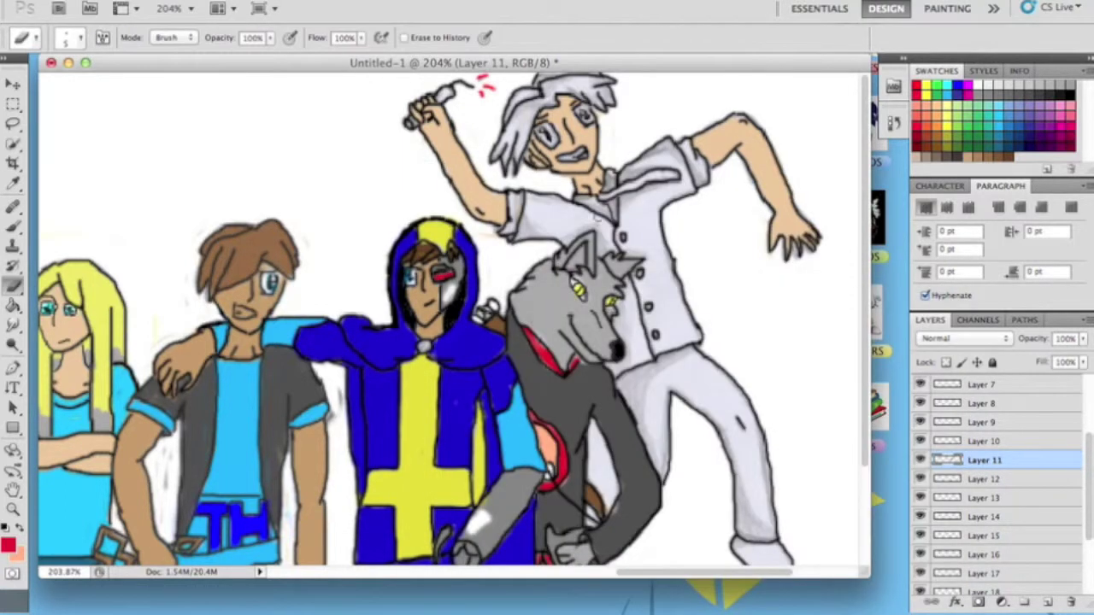
- Paint the rear figure's tie red on Layer 12 and erase the excess colour with a 5 px eraser
{"action": "key", "text": "alt+["}
{"action": "left_click", "coordinate": [13, 225]}
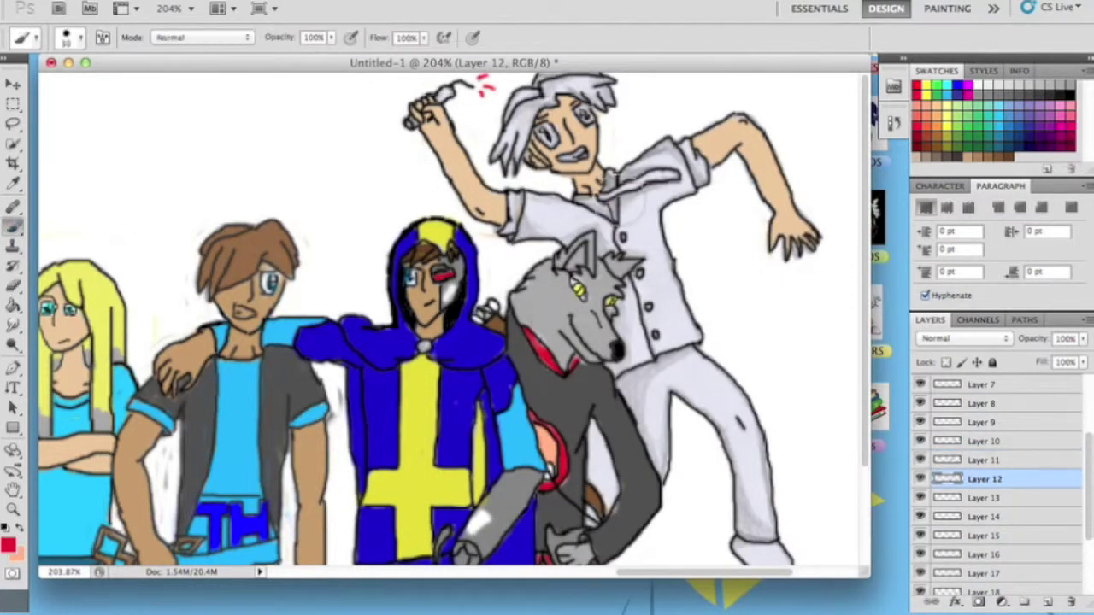
{"action": "left_click_drag", "start_coordinate": [598, 183], "coordinate": [676, 196]}
{"action": "left_click", "coordinate": [73, 36]}
{"action": "left_click", "coordinate": [590, 201]}
{"action": "key", "text": "e"}
{"action": "left_click_drag", "start_coordinate": [599, 210], "coordinate": [694, 184]}
{"action": "key", "text": "super+z"}
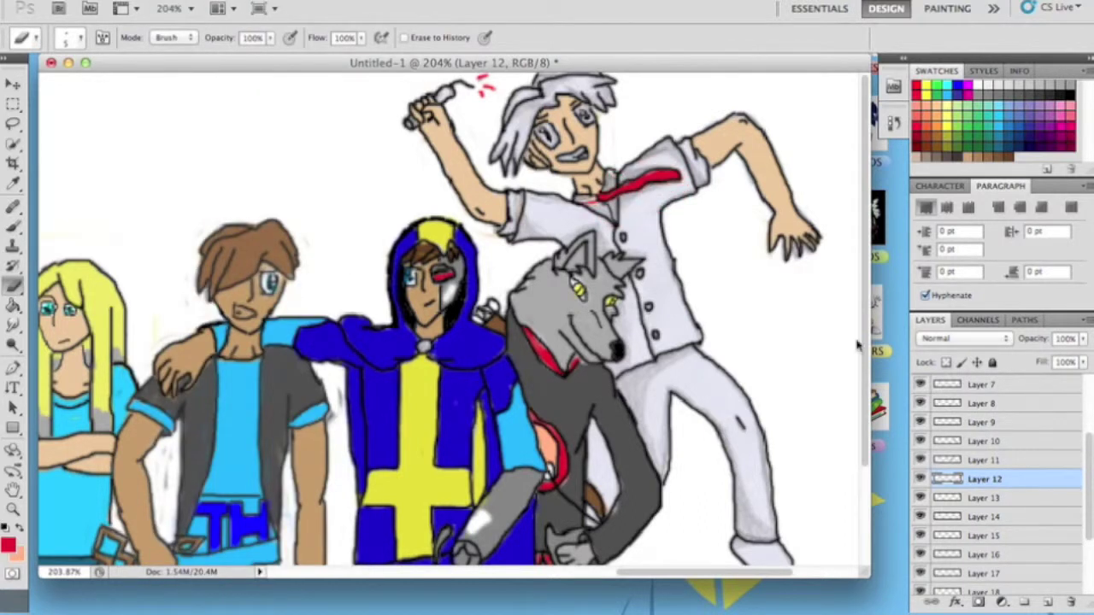
- Choose a darker red and a 1 px brush for detailing the tie on Layer 12
{"action": "key", "text": "alt+comma"}
{"action": "left_click", "coordinate": [73, 37]}
{"action": "key", "text": "b"}
{"action": "left_click", "coordinate": [72, 37]}
{"action": "key", "text": "Return"}
{"action": "left_click", "coordinate": [983, 592]}
{"action": "left_click", "coordinate": [8, 546]}
{"action": "left_click", "coordinate": [688, 339]}
{"action": "left_click", "coordinate": [855, 322]}
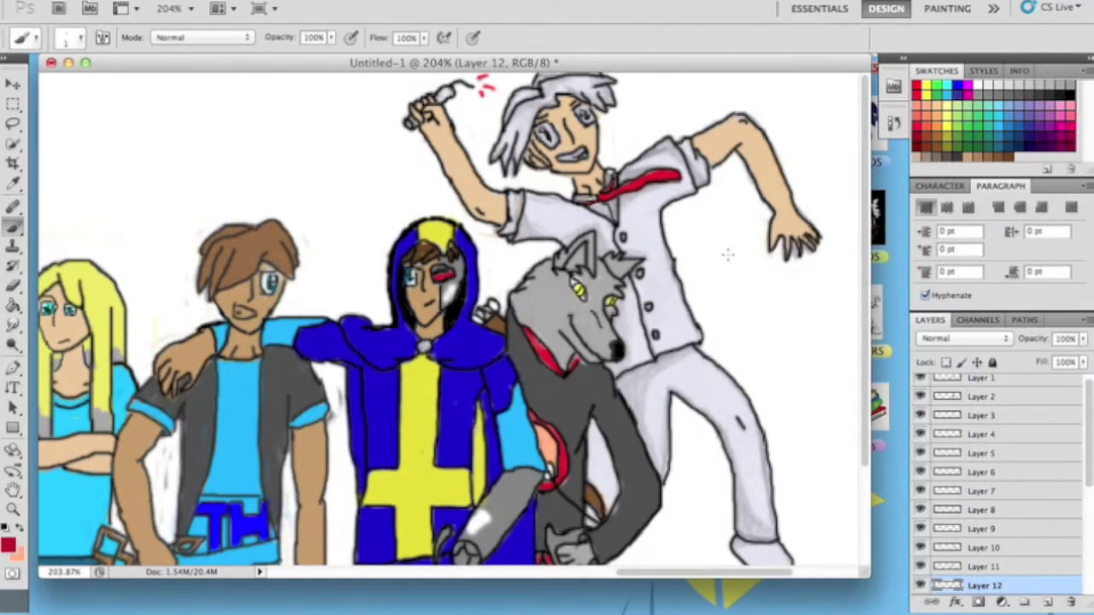
- Paint the rear figure's eyes, shirt collar and sleeve cuffs white on Layer 13 with a 7 px brush
{"action": "key", "text": "alt+bracketright"}
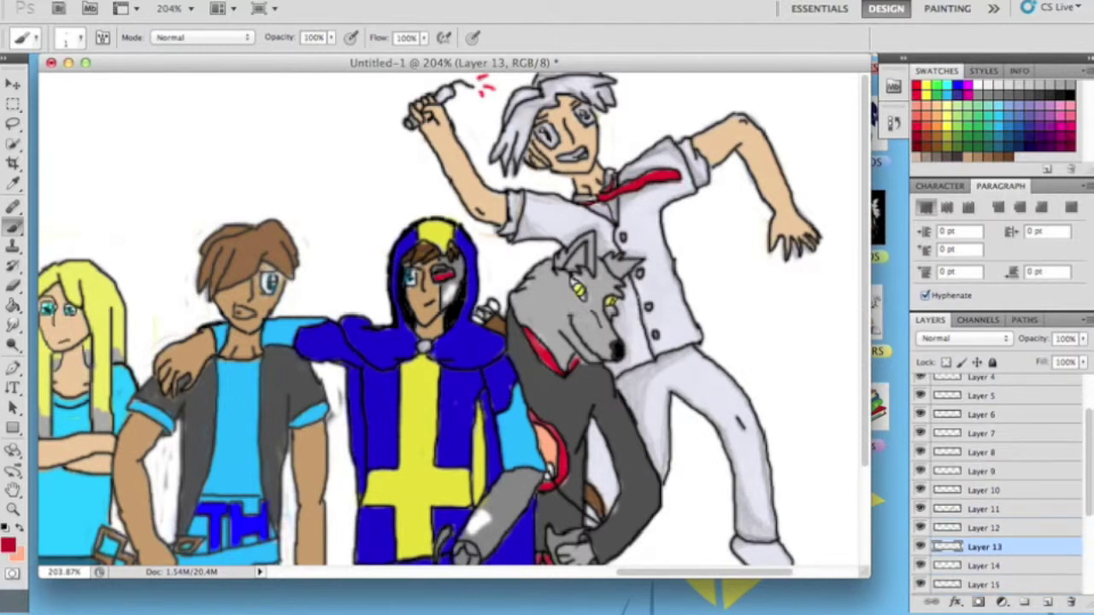
{"action": "left_click", "coordinate": [9, 546]}
{"action": "left_click", "coordinate": [908, 322]}
{"action": "left_click", "coordinate": [73, 37]}
{"action": "type", "text": "7"}
{"action": "key", "text": "Return"}
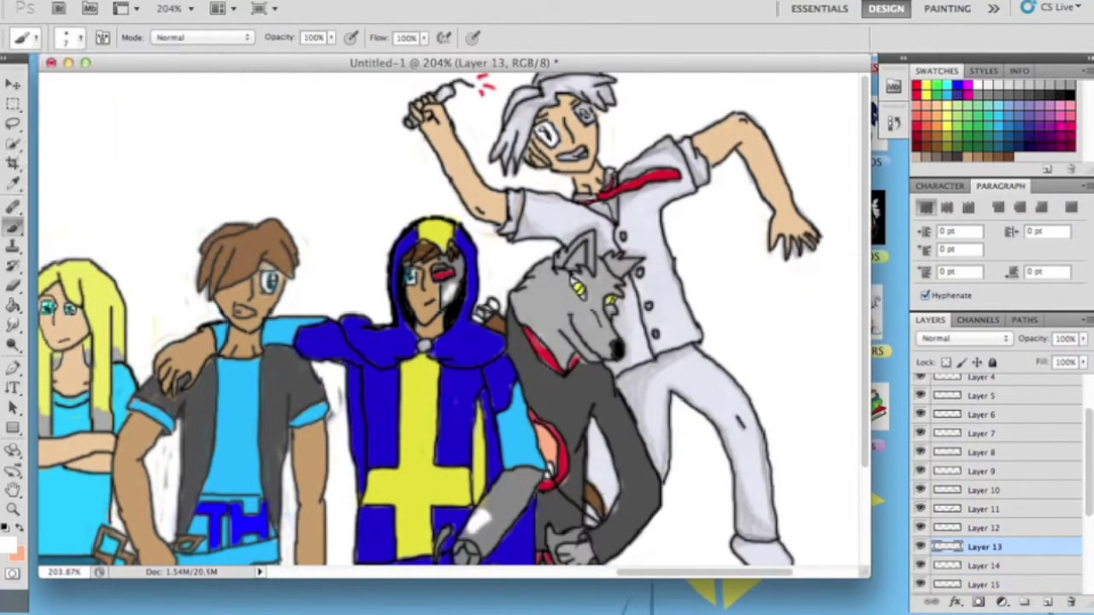
{"action": "left_click_drag", "start_coordinate": [513, 192], "coordinate": [526, 231]}
{"action": "left_click_drag", "start_coordinate": [607, 175], "coordinate": [609, 195]}
{"action": "mouse_move", "coordinate": [684, 145]}
{"action": "left_mouse_down"}
{"action": "mouse_move", "coordinate": [697, 171]}
{"action": "mouse_move", "coordinate": [649, 214]}
{"action": "mouse_move", "coordinate": [694, 349]}
{"action": "left_mouse_up"}
- Paint the rear figure's jacket dark grey on Layer 14 with a 15 px brush
{"action": "key", "text": "alt+bracketright"}
{"action": "left_click", "coordinate": [8, 545]}
{"action": "left_click", "coordinate": [894, 322]}
{"action": "left_click", "coordinate": [73, 36]}
{"action": "type", "text": "15"}
{"action": "key", "text": "Return"}
{"action": "left_click_drag", "start_coordinate": [650, 180], "coordinate": [675, 226]}
{"action": "mouse_move", "coordinate": [649, 137]}
{"action": "left_mouse_down"}
{"action": "mouse_move", "coordinate": [624, 376]}
{"action": "mouse_move", "coordinate": [526, 192]}
{"action": "mouse_move", "coordinate": [586, 244]}
{"action": "left_mouse_up"}
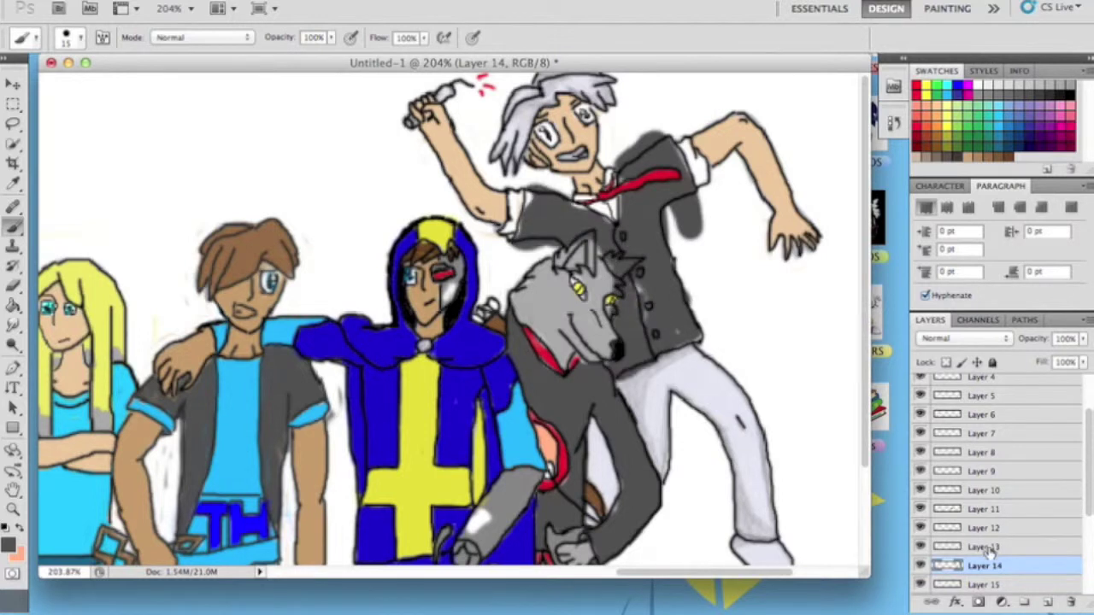
- Erase the excess dark grey around the rear figure's jacket on Layer 14 with a 9 px eraser
{"action": "left_click", "coordinate": [988, 547]}
{"action": "key", "text": "e"}
{"action": "left_click", "coordinate": [73, 36]}
{"action": "left_click_drag", "start_coordinate": [52, 86], "coordinate": [25, 85]}
{"action": "key", "text": "Return"}
{"action": "mouse_move", "coordinate": [678, 162]}
{"action": "left_mouse_down"}
{"action": "mouse_move", "coordinate": [708, 208]}
{"action": "mouse_move", "coordinate": [615, 265]}
{"action": "left_mouse_up"}
{"action": "key", "text": "alt+bracketleft"}
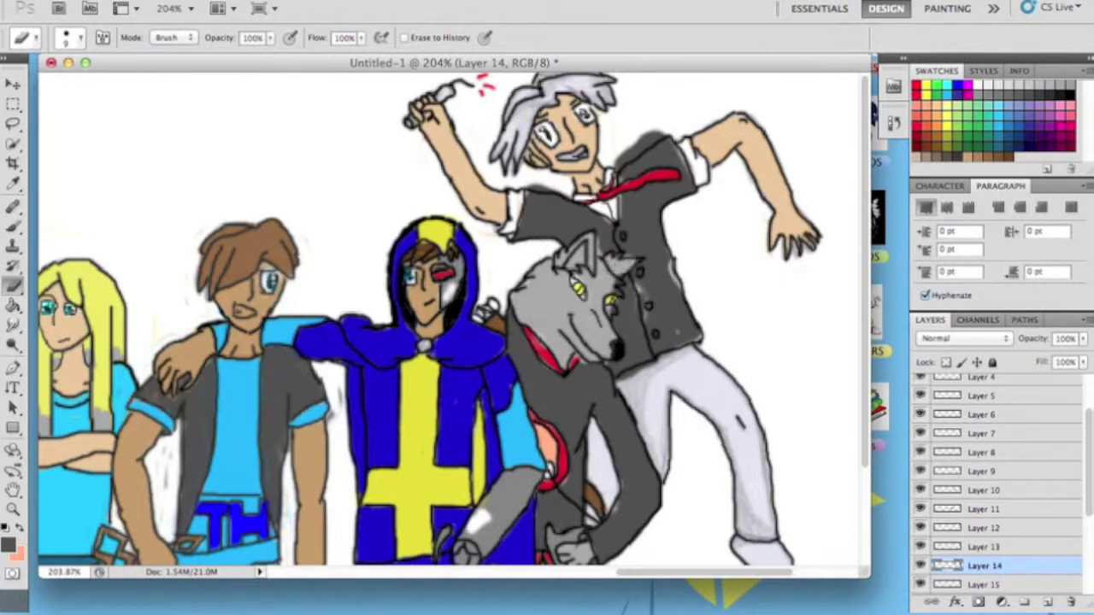
- Toggle Layer 14 off and on to check the jacket colouring against the neighbouring layers
{"action": "scroll", "coordinate": [983, 530], "scroll_direction": "down", "scroll_amount": 1}
{"action": "left_click", "coordinate": [920, 553]}
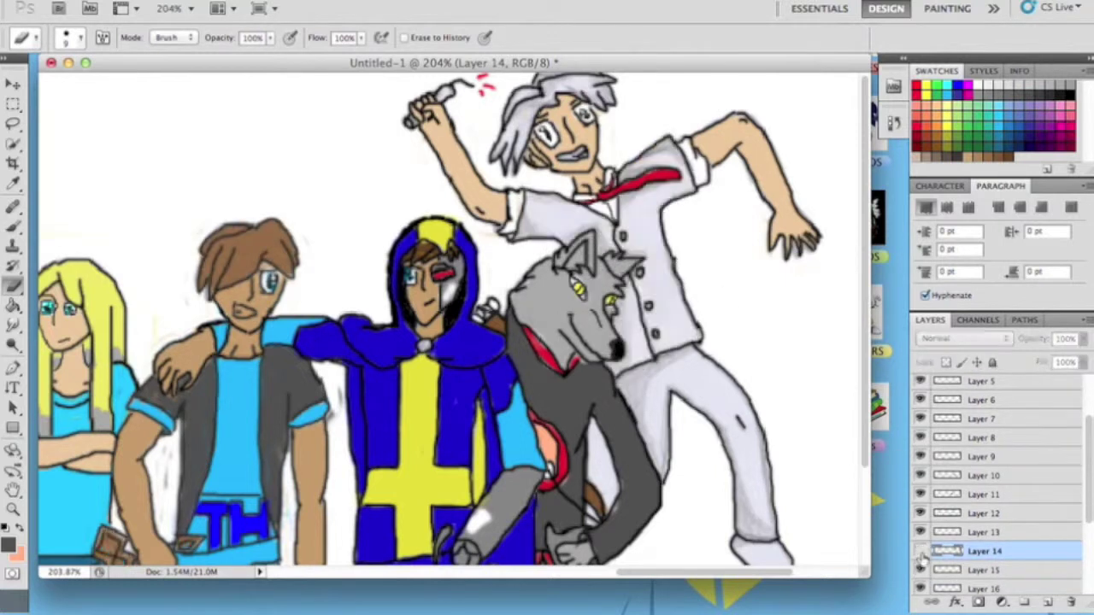
{"action": "scroll", "coordinate": [918, 530], "scroll_direction": "down", "scroll_amount": 3}
{"action": "key", "text": "alt+bracketleft"}
{"action": "key", "text": "alt+bracketleft"}
{"action": "key", "text": "alt+bracketleft"}
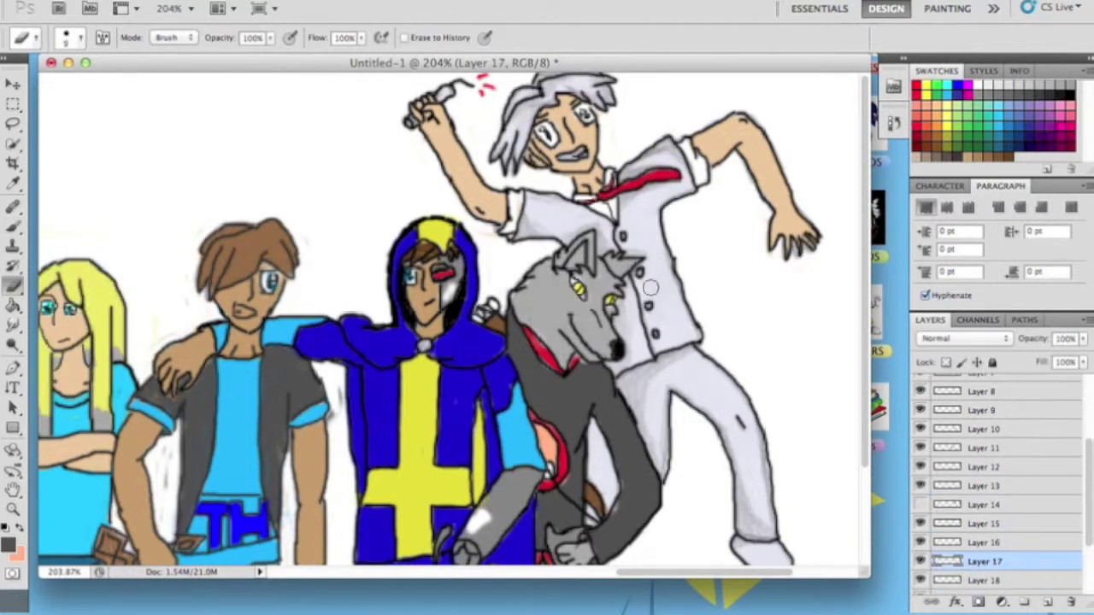
{"action": "left_click", "coordinate": [921, 504]}
{"action": "left_click", "coordinate": [982, 504]}
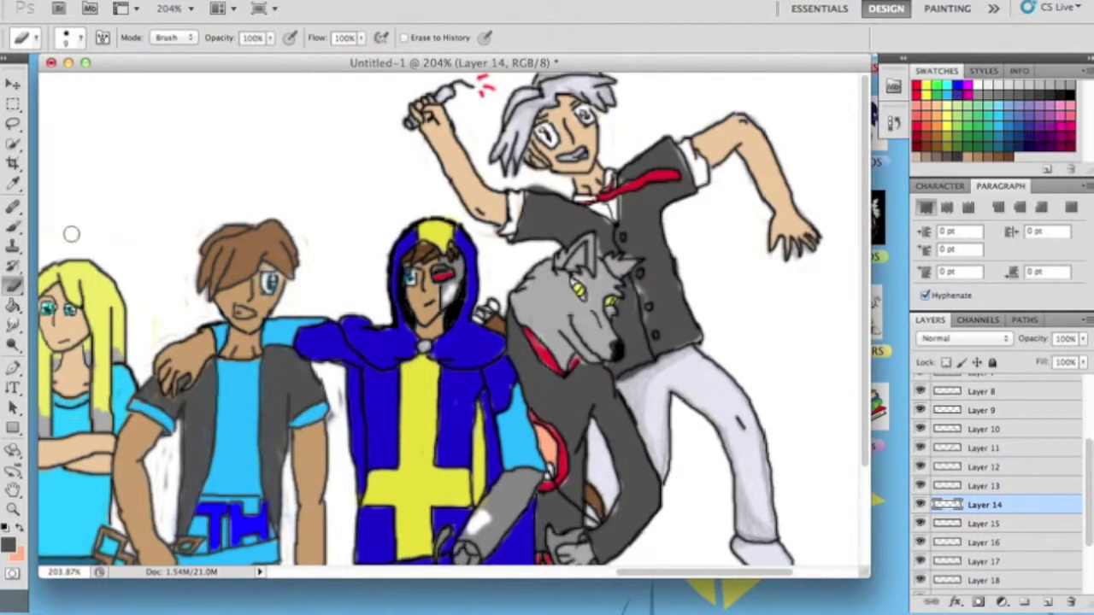
- Select Layer 13 and paint the rear figure's teeth white
{"action": "key", "text": "b"}
{"action": "left_click", "coordinate": [998, 487]}
{"action": "left_click", "coordinate": [9, 531]}
{"action": "left_click", "coordinate": [909, 322]}
{"action": "left_click", "coordinate": [69, 36]}
{"action": "key", "text": "Return"}
- Paint the rear figure's trousers and shoes dark grey on Layer 15 and erase the excess with a 9 px eraser
{"action": "scroll", "coordinate": [453, 321], "scroll_direction": "down", "scroll_amount": 3}
{"action": "key", "text": "alt+bracketleft"}
{"action": "key", "text": "alt+bracketleft"}
{"action": "left_click", "coordinate": [9, 532]}
{"action": "key", "text": "Return"}
{"action": "left_click", "coordinate": [68, 36]}
{"action": "left_click_drag", "start_coordinate": [35, 81], "coordinate": [103, 81]}
{"action": "key", "text": "Return"}
{"action": "mouse_move", "coordinate": [641, 274]}
{"action": "left_mouse_down"}
{"action": "mouse_move", "coordinate": [765, 350]}
{"action": "mouse_move", "coordinate": [735, 461]}
{"action": "left_mouse_up"}
{"action": "key", "text": "e"}
{"action": "mouse_move", "coordinate": [683, 410]}
{"action": "left_mouse_down"}
{"action": "mouse_move", "coordinate": [681, 362]}
{"action": "mouse_move", "coordinate": [710, 411]}
{"action": "mouse_move", "coordinate": [715, 262]}
{"action": "mouse_move", "coordinate": [777, 359]}
{"action": "mouse_move", "coordinate": [809, 511]}
{"action": "mouse_move", "coordinate": [752, 501]}
{"action": "mouse_move", "coordinate": [773, 513]}
{"action": "left_mouse_up"}
- Locate the layer with the long-haired figure's hair by toggling layer visibility, and select Layer 17
{"action": "scroll", "coordinate": [789, 424], "scroll_direction": "up", "scroll_amount": 3}
{"action": "scroll", "coordinate": [752, 427], "scroll_direction": "down", "scroll_amount": 3}
{"action": "scroll", "coordinate": [725, 430], "scroll_direction": "up", "scroll_amount": 3}
{"action": "left_click", "coordinate": [984, 542]}
{"action": "scroll", "coordinate": [453, 319], "scroll_direction": "down", "scroll_amount": 2}
{"action": "scroll", "coordinate": [453, 319], "scroll_direction": "left", "scroll_amount": 5}
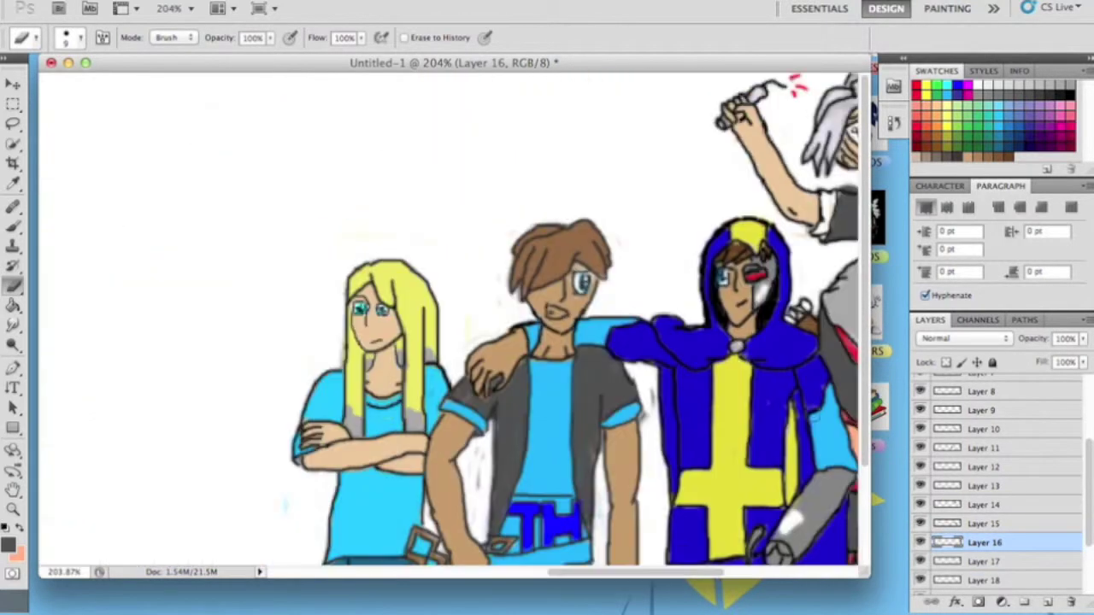
{"action": "scroll", "coordinate": [1007, 560], "scroll_direction": "up", "scroll_amount": 1}
{"action": "scroll", "coordinate": [1007, 560], "scroll_direction": "down", "scroll_amount": 2}
{"action": "left_click", "coordinate": [921, 452]}
{"action": "left_click", "coordinate": [921, 452]}
{"action": "left_click", "coordinate": [985, 471]}
- Fill the remaining grey patches in the long-haired figure's hair with yellow on Layer 17 using a 5 px brush
{"action": "key", "text": "i"}
{"action": "left_click", "coordinate": [8, 545]}
{"action": "left_click", "coordinate": [877, 324]}
{"action": "key", "text": "b"}
{"action": "left_click", "coordinate": [68, 38]}
{"action": "key", "text": "Escape"}
{"action": "scroll", "coordinate": [448, 319], "scroll_direction": "right", "scroll_amount": 5}
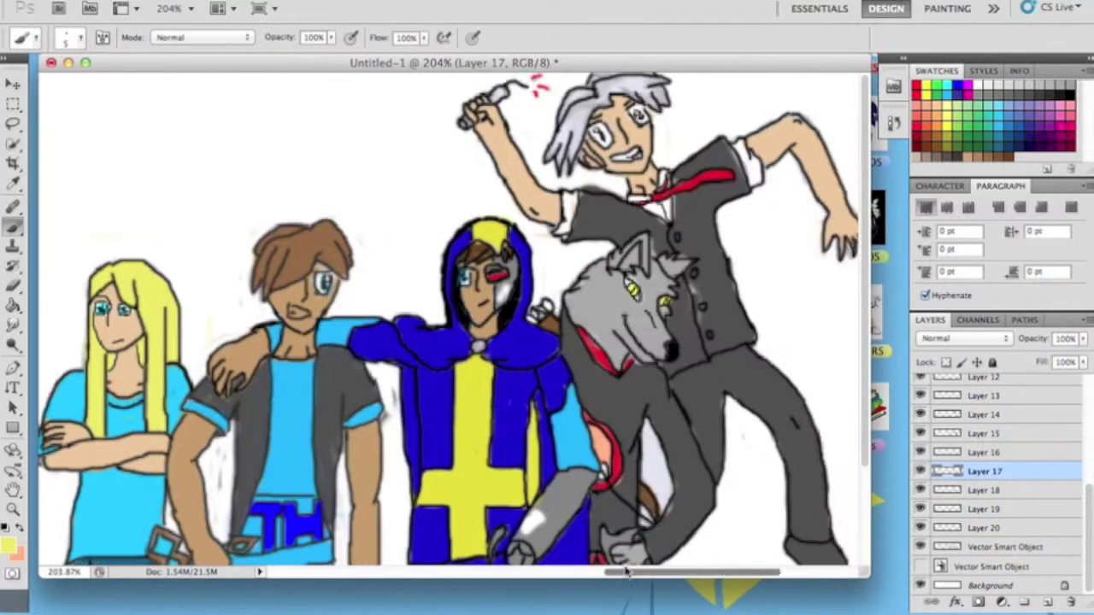
- Inspect the lower part of the group and toggle individual layers to check which areas each one colours
{"action": "scroll", "coordinate": [619, 491], "scroll_direction": "down", "scroll_amount": 3}
{"action": "key", "text": "e"}
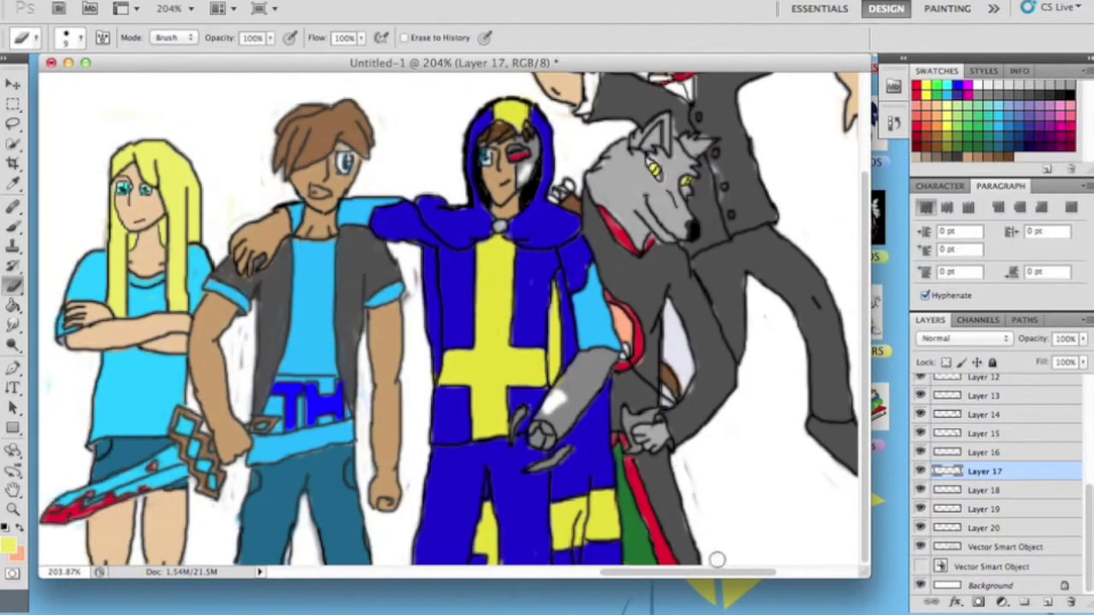
{"action": "scroll", "coordinate": [992, 513], "scroll_direction": "up", "scroll_amount": 3}
{"action": "left_click", "coordinate": [922, 487]}
{"action": "left_click", "coordinate": [921, 488]}
{"action": "scroll", "coordinate": [992, 479], "scroll_direction": "up", "scroll_amount": 1}
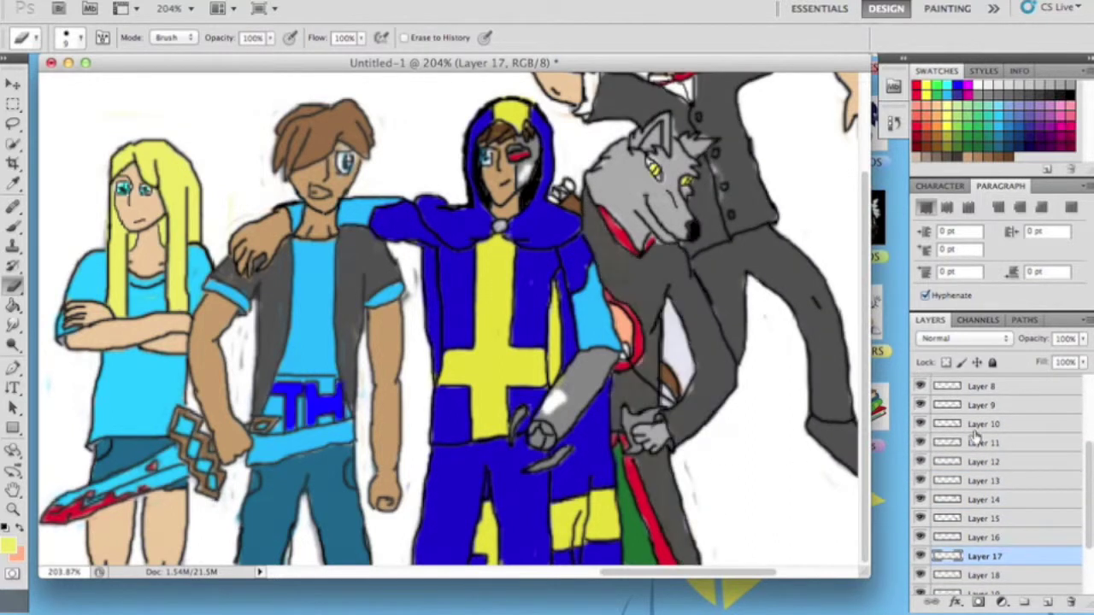
{"action": "left_click", "coordinate": [923, 538]}
{"action": "left_click", "coordinate": [921, 518]}
{"action": "left_click", "coordinate": [921, 518]}
{"action": "left_click", "coordinate": [982, 518]}
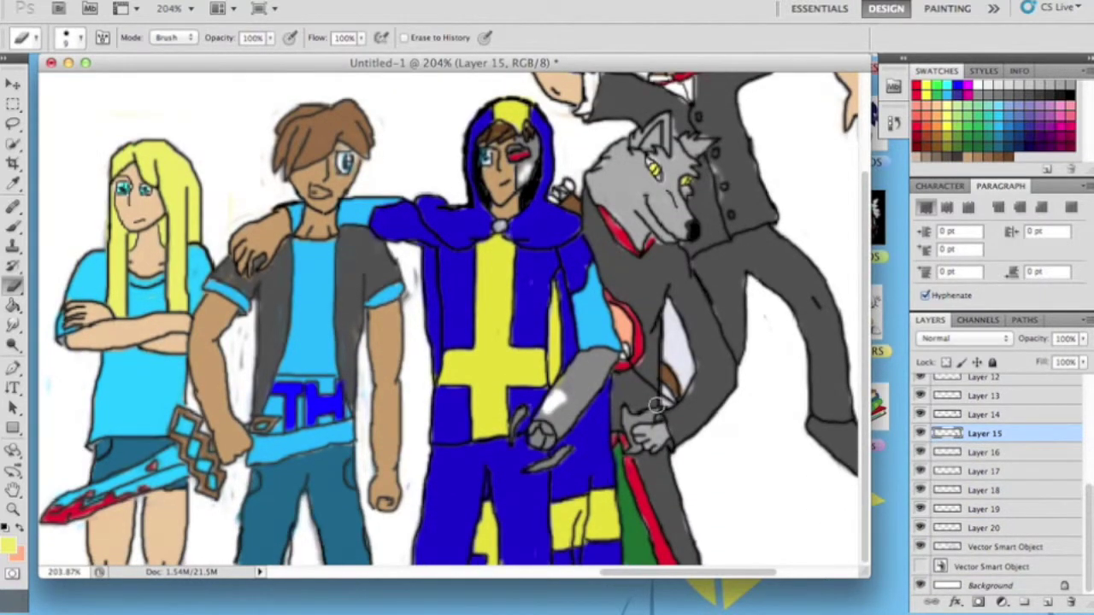
- Paint the rear figure's hair dark grey on Layer 16 and clean its edges with a 9 px eraser
{"action": "scroll", "coordinate": [656, 406], "scroll_direction": "up", "scroll_amount": 3}
{"action": "left_click", "coordinate": [924, 457]}
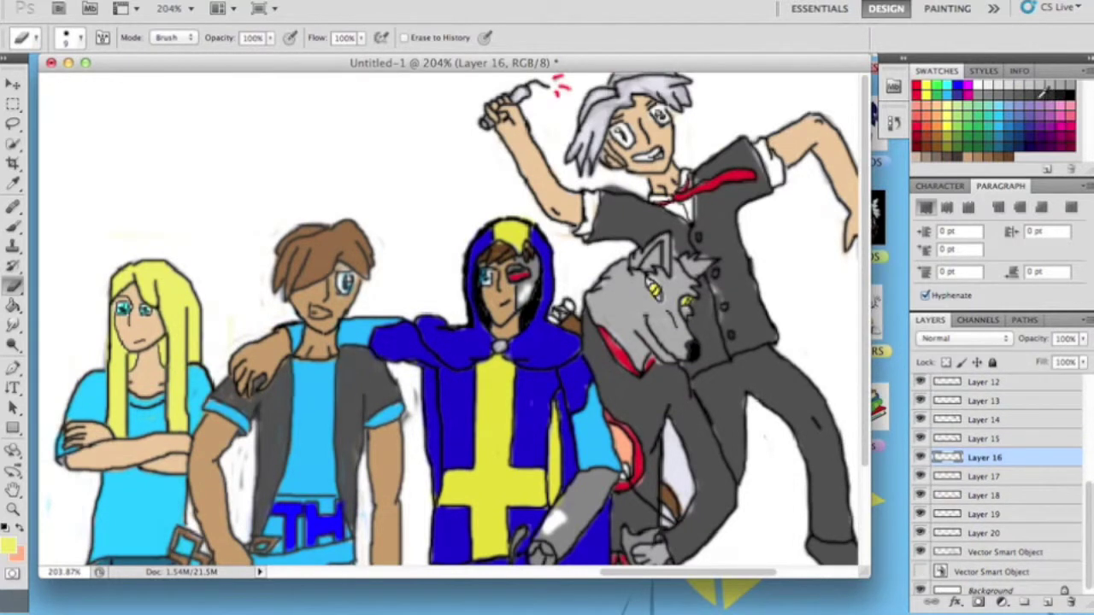
{"action": "key", "text": "b"}
{"action": "left_click_drag", "start_coordinate": [598, 90], "coordinate": [572, 163]}
{"action": "mouse_move", "coordinate": [701, 86]}
{"action": "left_mouse_down"}
{"action": "mouse_move", "coordinate": [564, 150]}
{"action": "mouse_move", "coordinate": [611, 77]}
{"action": "mouse_move", "coordinate": [688, 79]}
{"action": "mouse_move", "coordinate": [566, 168]}
{"action": "mouse_move", "coordinate": [590, 184]}
{"action": "left_mouse_up"}
{"action": "key", "text": "e"}
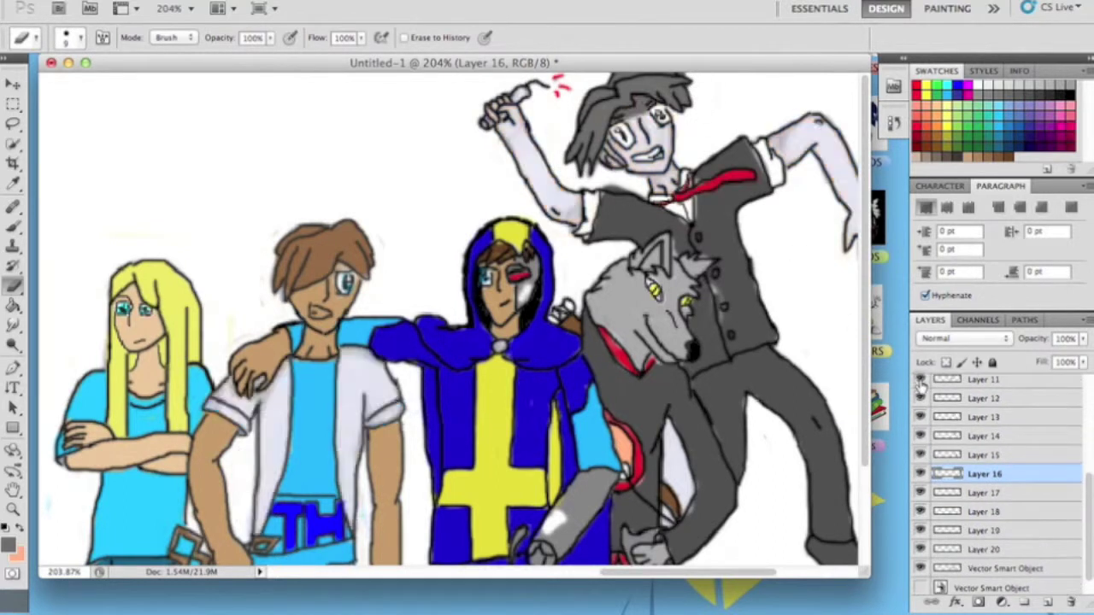
- Toggle the visibility of Layer 17 to check its contents, and return to Layer 16
{"action": "left_click", "coordinate": [930, 496]}
{"action": "left_click", "coordinate": [953, 477]}
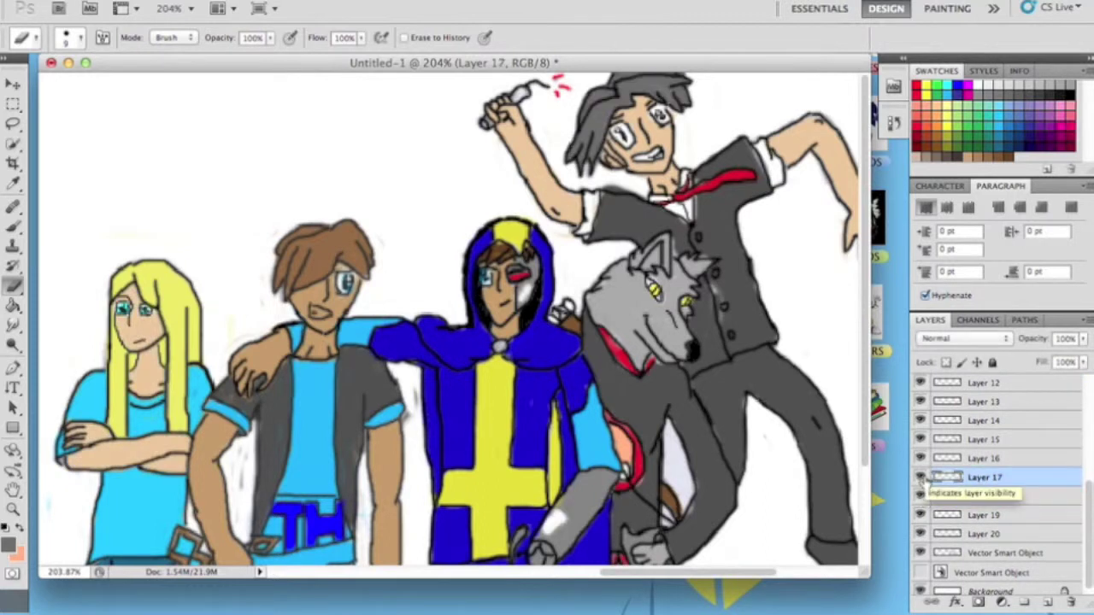
{"action": "left_click", "coordinate": [920, 477]}
{"action": "left_click", "coordinate": [920, 477]}
{"action": "left_click", "coordinate": [983, 458]}
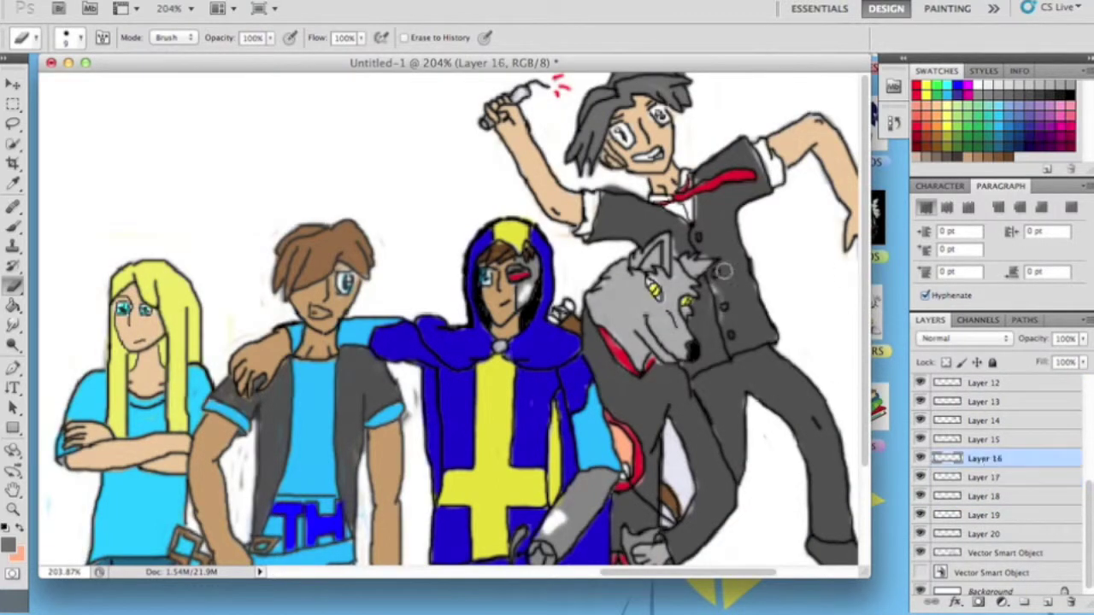
- Paint the rear figure's irises blue with a 2 px brush
{"action": "left_click", "coordinate": [9, 539]}
{"action": "left_click", "coordinate": [911, 322]}
{"action": "left_click", "coordinate": [14, 229]}
{"action": "left_click", "coordinate": [77, 37]}
{"action": "left_click_drag", "start_coordinate": [36, 82], "coordinate": [26, 82]}
{"action": "left_click", "coordinate": [332, 167]}
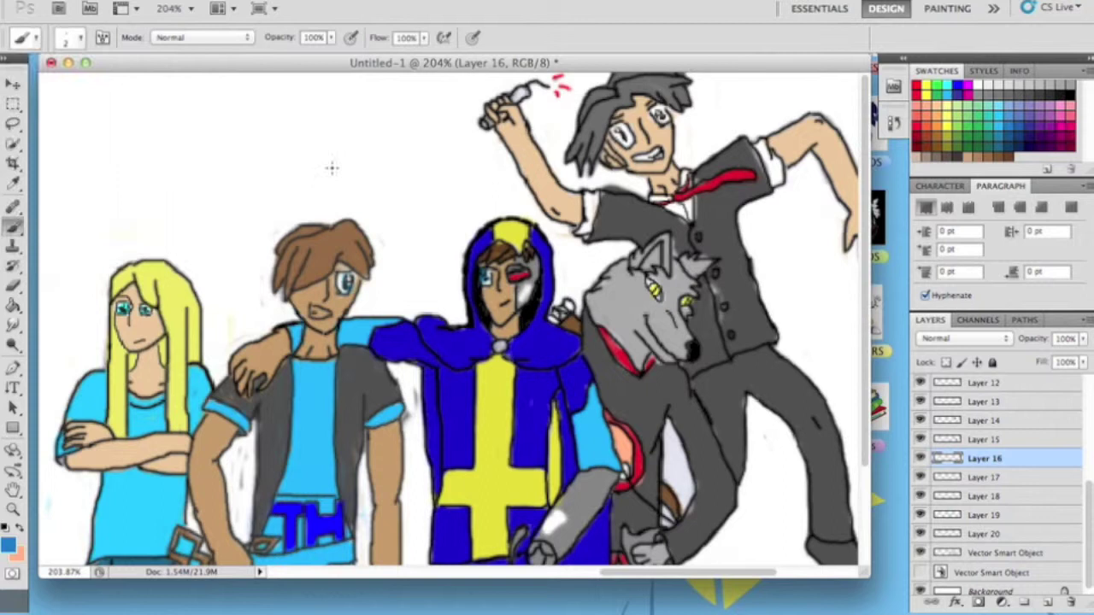
{"action": "key", "text": "alt+bracketright"}
{"action": "key", "text": "alt+bracketright"}
{"action": "key", "text": "alt+bracketright"}
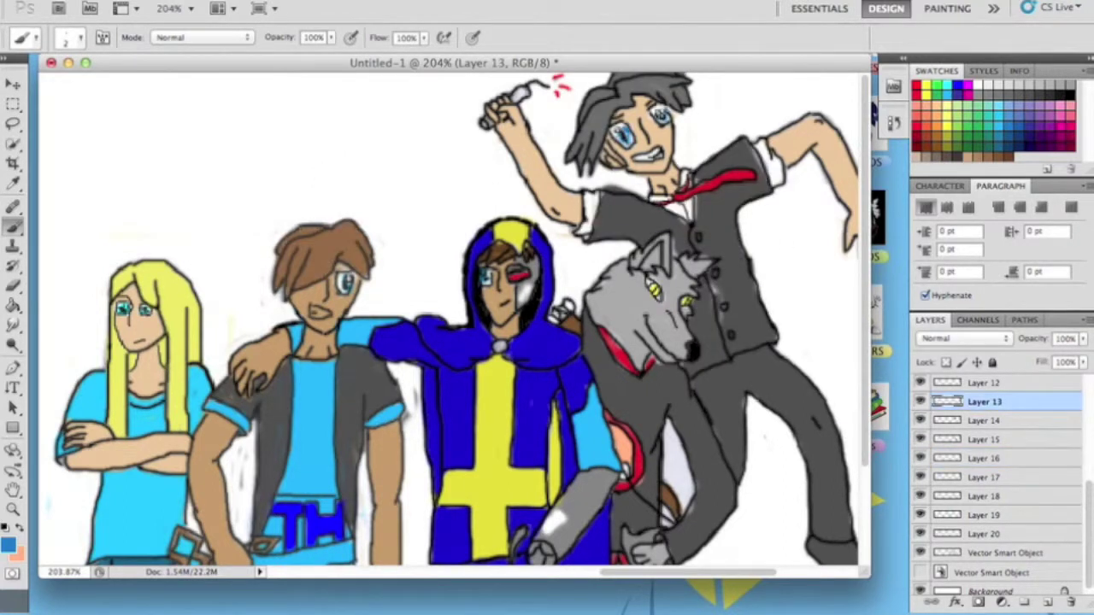
- Locate the layer that colours the long-haired figure's shirt and select Layer 19
{"action": "scroll", "coordinate": [701, 190], "scroll_direction": "down", "scroll_amount": 5}
{"action": "scroll", "coordinate": [701, 191], "scroll_direction": "up", "scroll_amount": 5}
{"action": "scroll", "coordinate": [716, 379], "scroll_direction": "right", "scroll_amount": 3}
{"action": "scroll", "coordinate": [740, 267], "scroll_direction": "down", "scroll_amount": 2}
{"action": "scroll", "coordinate": [739, 266], "scroll_direction": "left", "scroll_amount": 6}
{"action": "scroll", "coordinate": [739, 267], "scroll_direction": "down", "scroll_amount": 2}
{"action": "key", "text": "alt+bracketleft"}
{"action": "key", "text": "alt+bracketleft"}
{"action": "key", "text": "alt+bracketleft"}
{"action": "key", "text": "alt+bracketleft"}
{"action": "key", "text": "alt+bracketleft"}
{"action": "key", "text": "alt+bracketleft"}
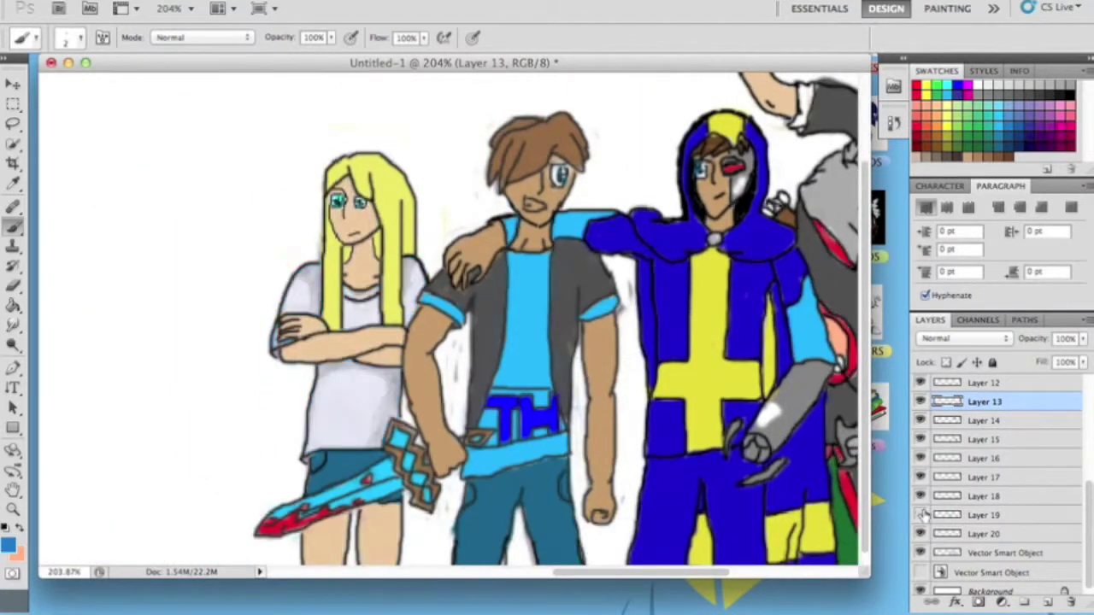
- Set the foreground colour to a bright turquoise green for the long-haired figure's shirt
{"action": "key", "text": "e"}
{"action": "left_click", "coordinate": [78, 41]}
{"action": "key", "text": "Escape"}
{"action": "key", "text": "i"}
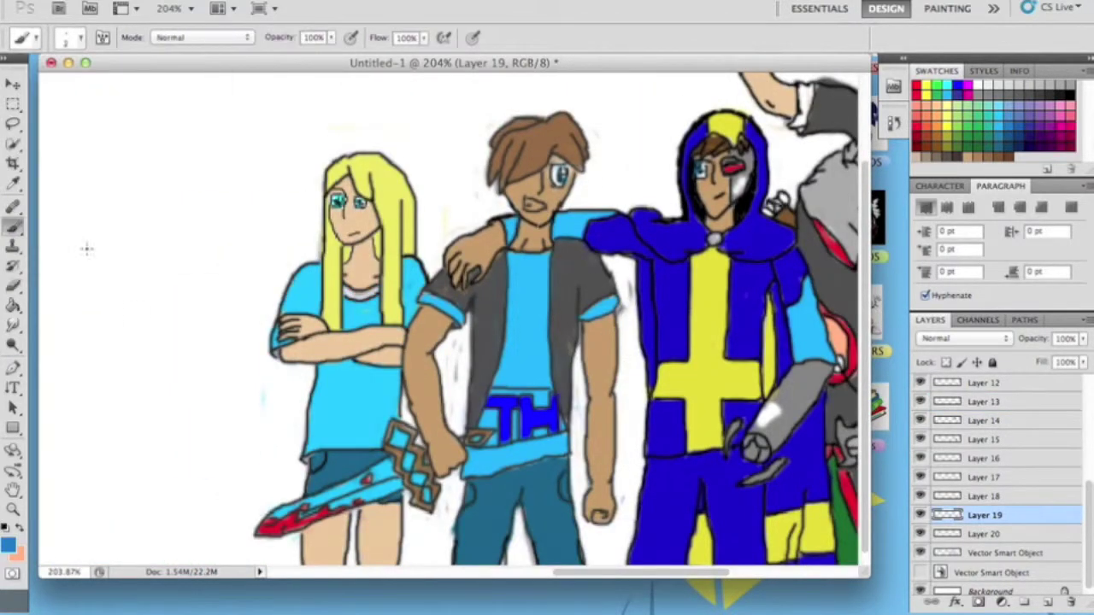
{"action": "left_click", "coordinate": [7, 545]}
{"action": "left_click", "coordinate": [1035, 138]}
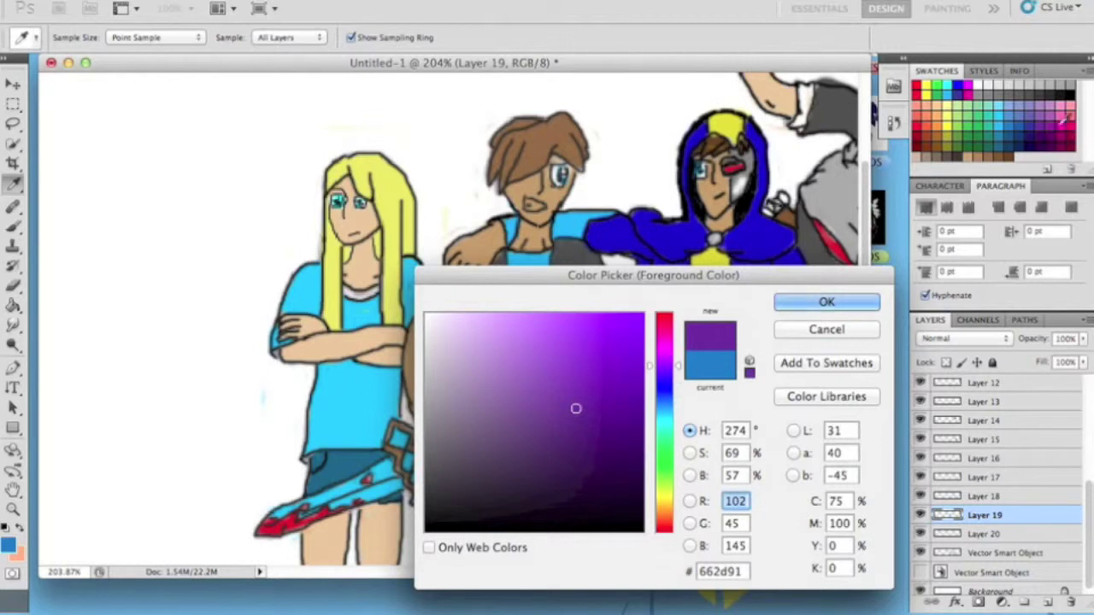
{"action": "left_click", "coordinate": [992, 118]}
{"action": "mouse_move", "coordinate": [605, 364]}
{"action": "left_mouse_down"}
{"action": "mouse_move", "coordinate": [508, 349]}
{"action": "mouse_move", "coordinate": [649, 307]}
{"action": "left_mouse_up"}
{"action": "left_click", "coordinate": [807, 304]}
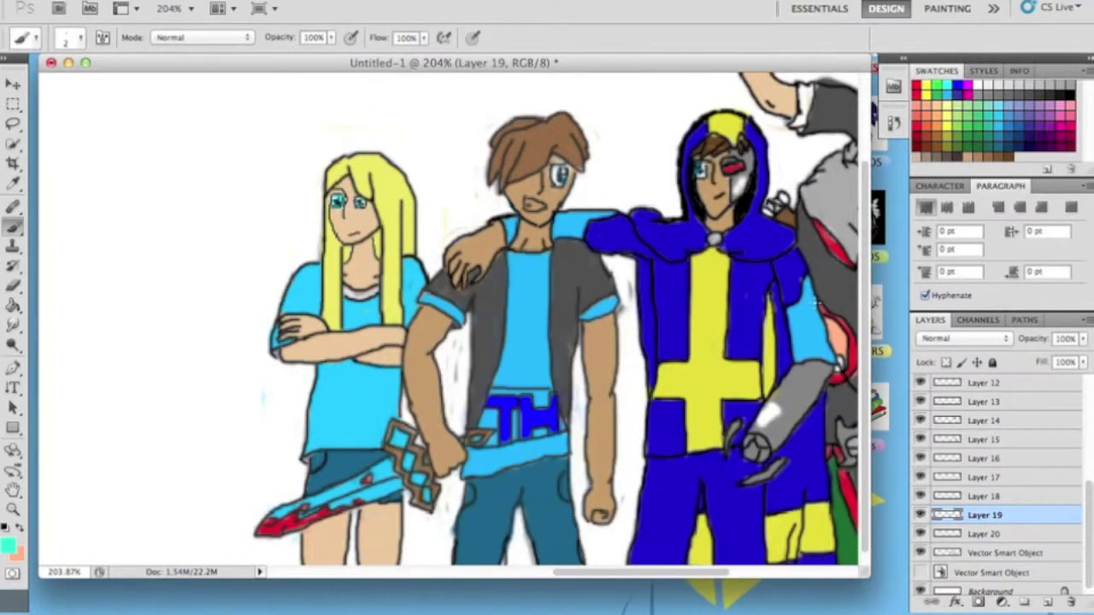
- Repaint the long-haired figure's shirt turquoise on Layer 19 and clean its edges with a 5 px eraser
{"action": "left_click", "coordinate": [73, 37]}
{"action": "key", "text": "Return"}
{"action": "mouse_move", "coordinate": [291, 256]}
{"action": "left_mouse_down"}
{"action": "mouse_move", "coordinate": [328, 333]}
{"action": "mouse_move", "coordinate": [406, 275]}
{"action": "mouse_move", "coordinate": [314, 438]}
{"action": "mouse_move", "coordinate": [247, 390]}
{"action": "mouse_move", "coordinate": [312, 458]}
{"action": "left_mouse_up"}
{"action": "key", "text": "e"}
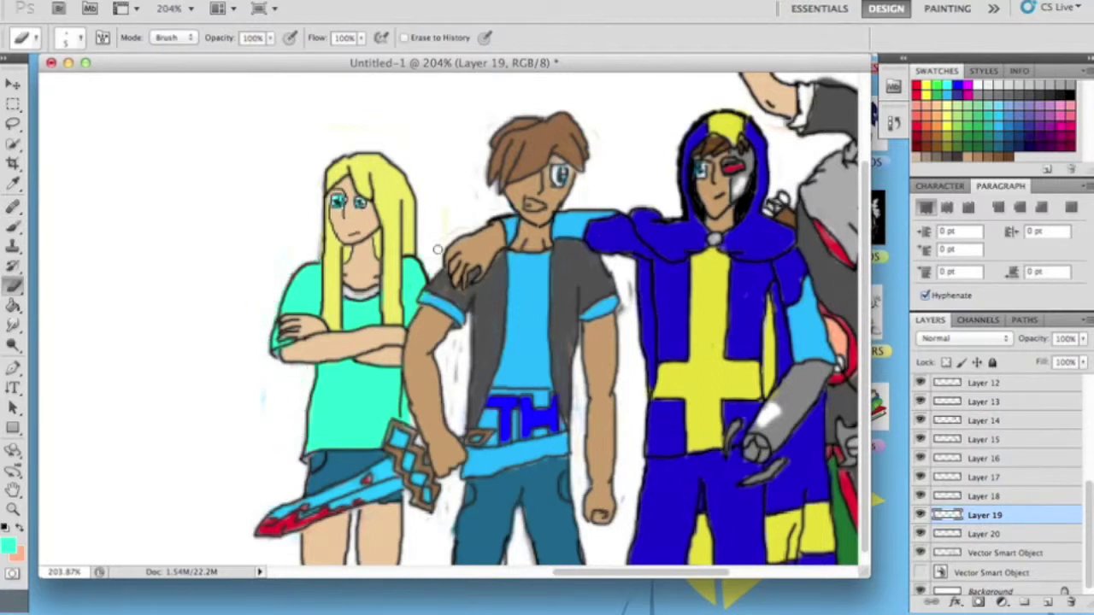
- Show the hidden background artwork layer behind the characters and view the whole banner
{"action": "key", "text": "super+0"}
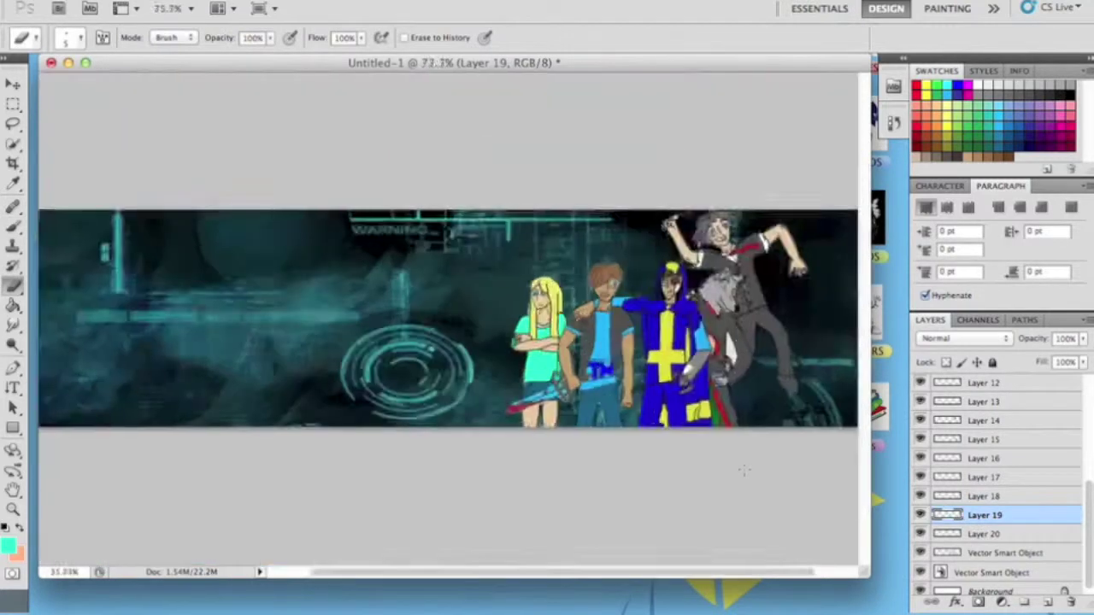
{"action": "left_click", "coordinate": [123, 2]}
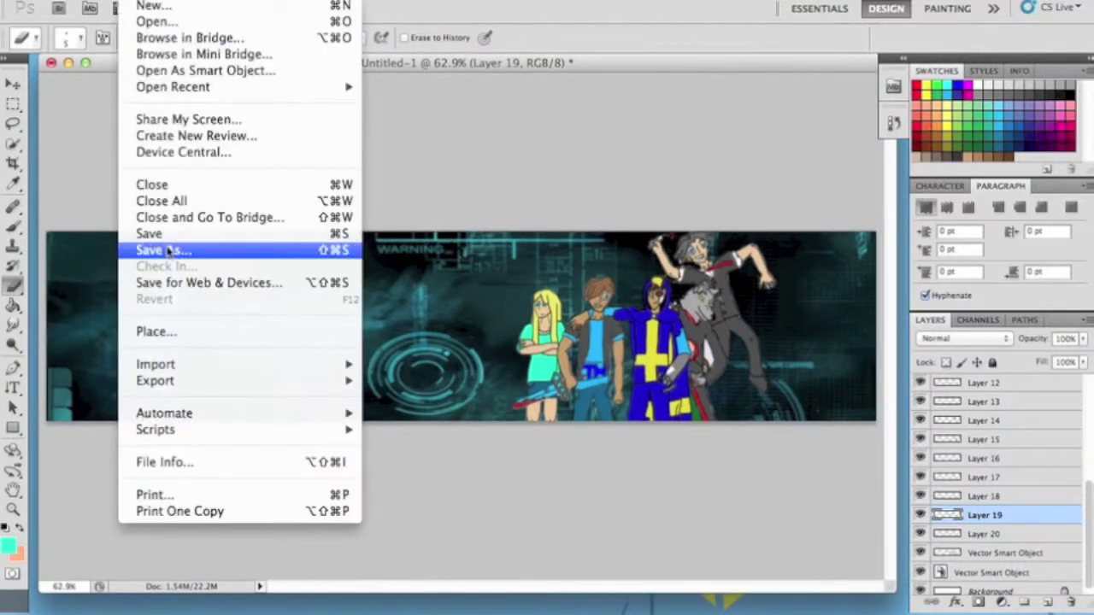
{"action": "key", "text": "Escape"}
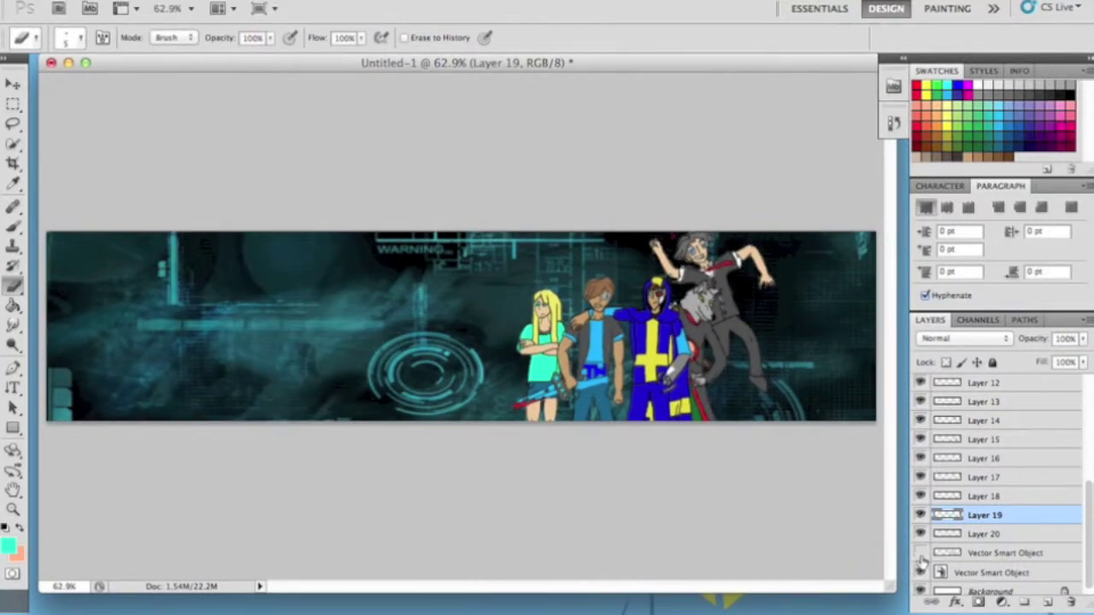
- Paint the hooded figure's cloak clasp yellow on Layer 16
{"action": "scroll", "coordinate": [627, 326], "scroll_direction": "up", "scroll_amount": 5}
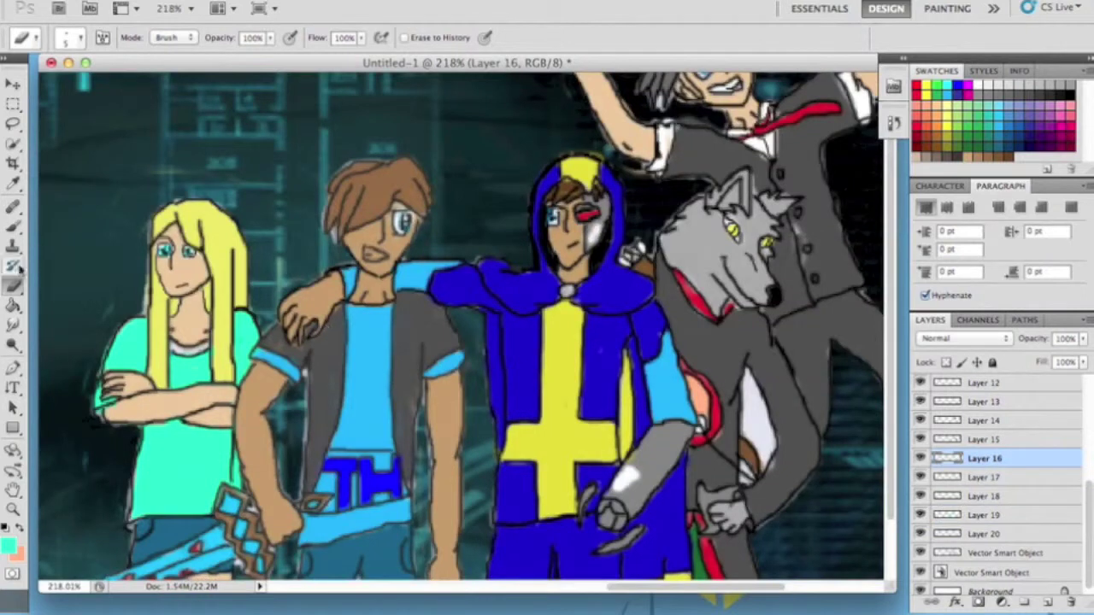
{"action": "left_click", "coordinate": [8, 544]}
{"action": "left_click", "coordinate": [640, 308]}
{"action": "left_click", "coordinate": [823, 300]}
{"action": "key", "text": "b"}
{"action": "left_click", "coordinate": [81, 38]}
{"action": "key", "text": "Escape"}
- Tidy the edge of the hooded figure's yellow clasp with a 1 px eraser on Layer 16
{"action": "key", "text": "e"}
{"action": "left_click", "coordinate": [80, 37]}
{"action": "scroll", "coordinate": [447, 329], "scroll_direction": "up", "scroll_amount": 3}
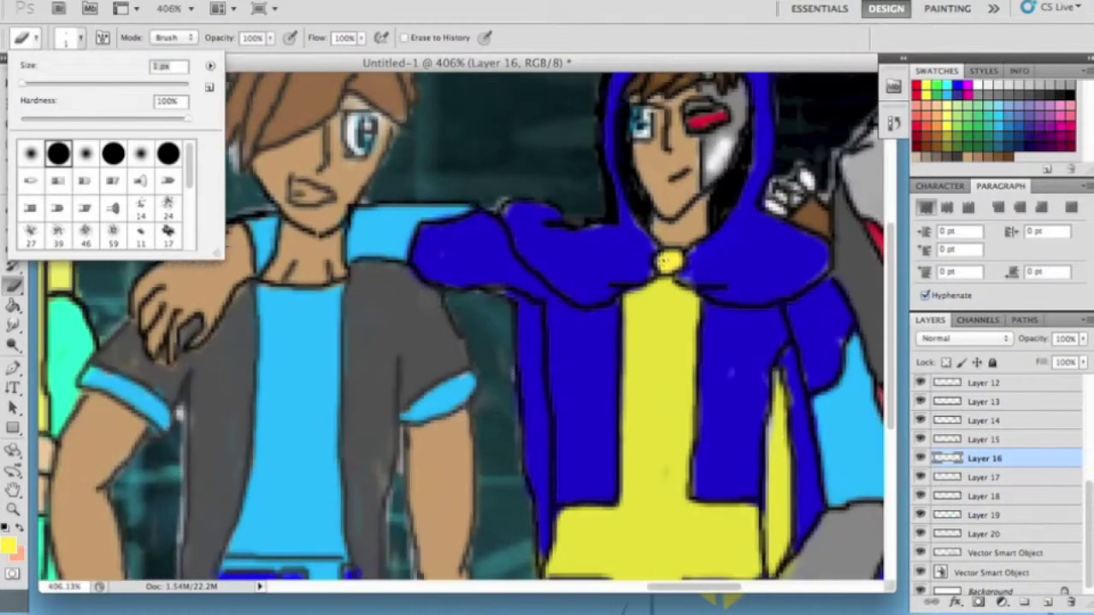
{"action": "key", "text": "Escape"}
{"action": "key", "text": "b"}
{"action": "scroll", "coordinate": [561, 325], "scroll_direction": "down", "scroll_amount": 1}
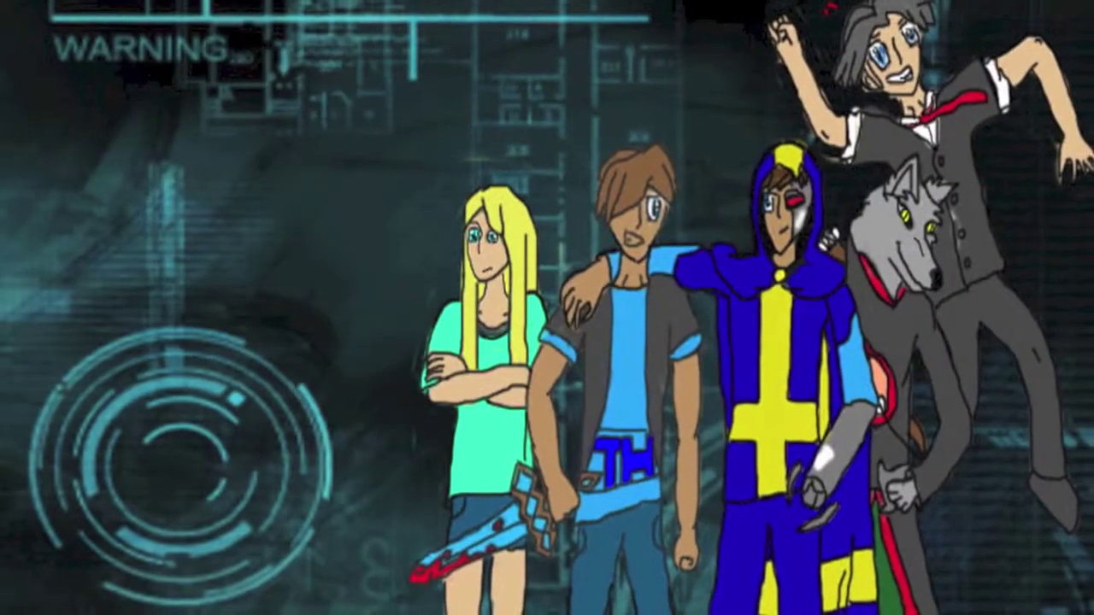